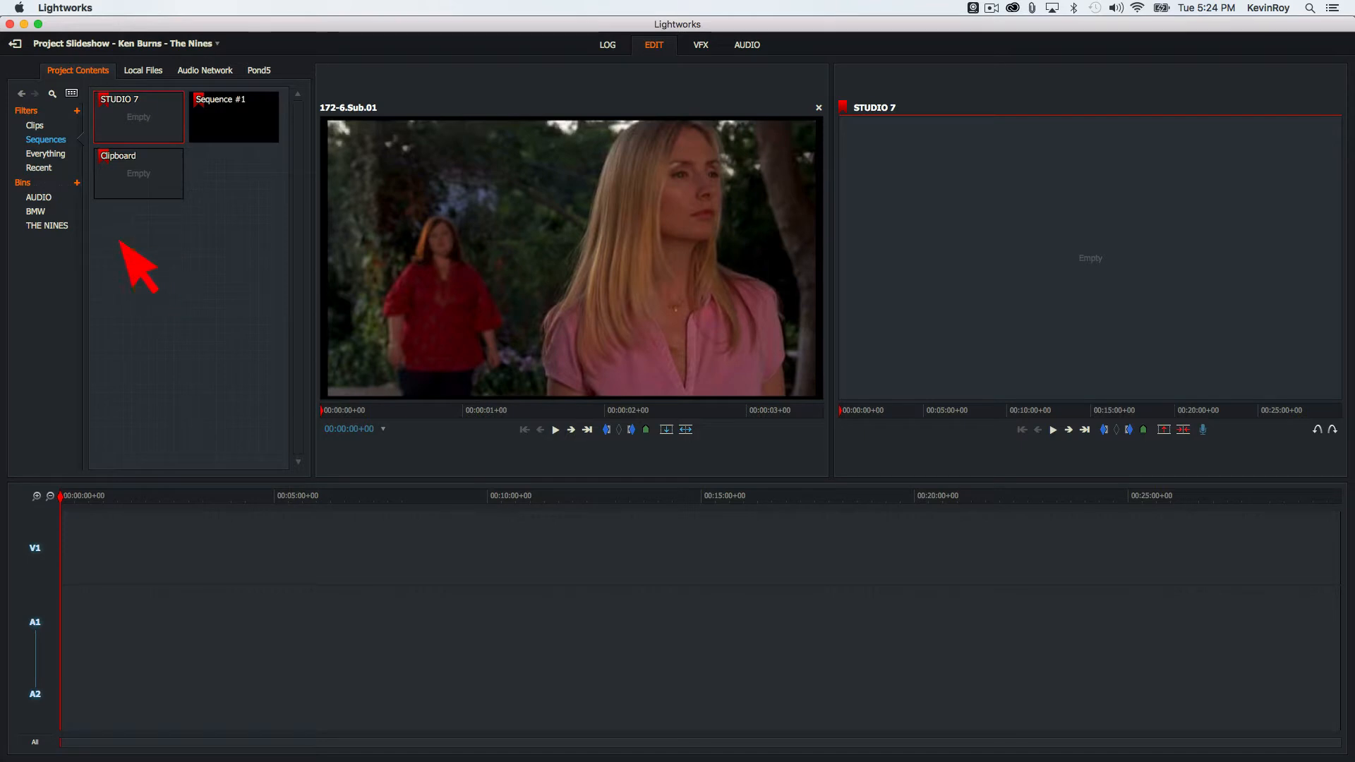
Step: Open the BMW bin and reveal the source image file of clip 223 in Finder from the logging workspace
{"action": "left_click", "coordinate": [35, 211]}
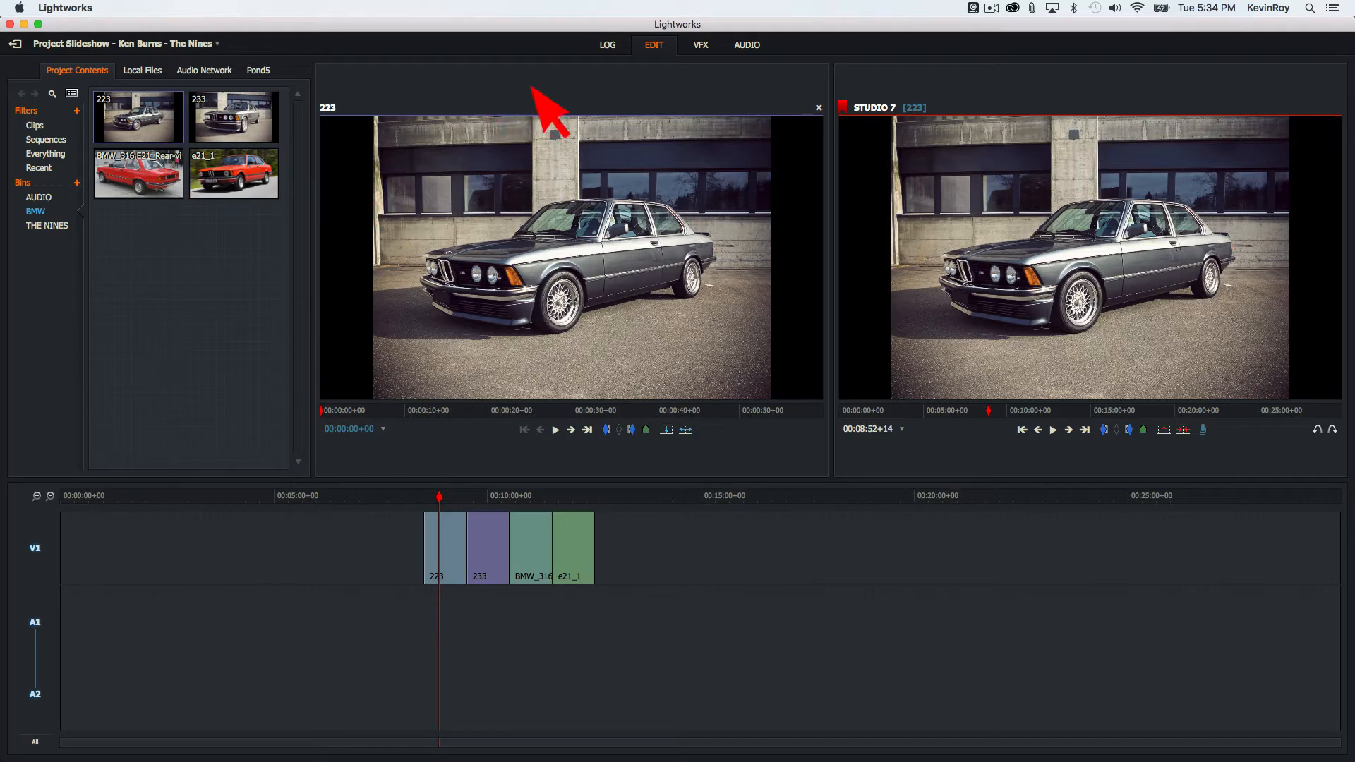
{"action": "left_click", "coordinate": [611, 44]}
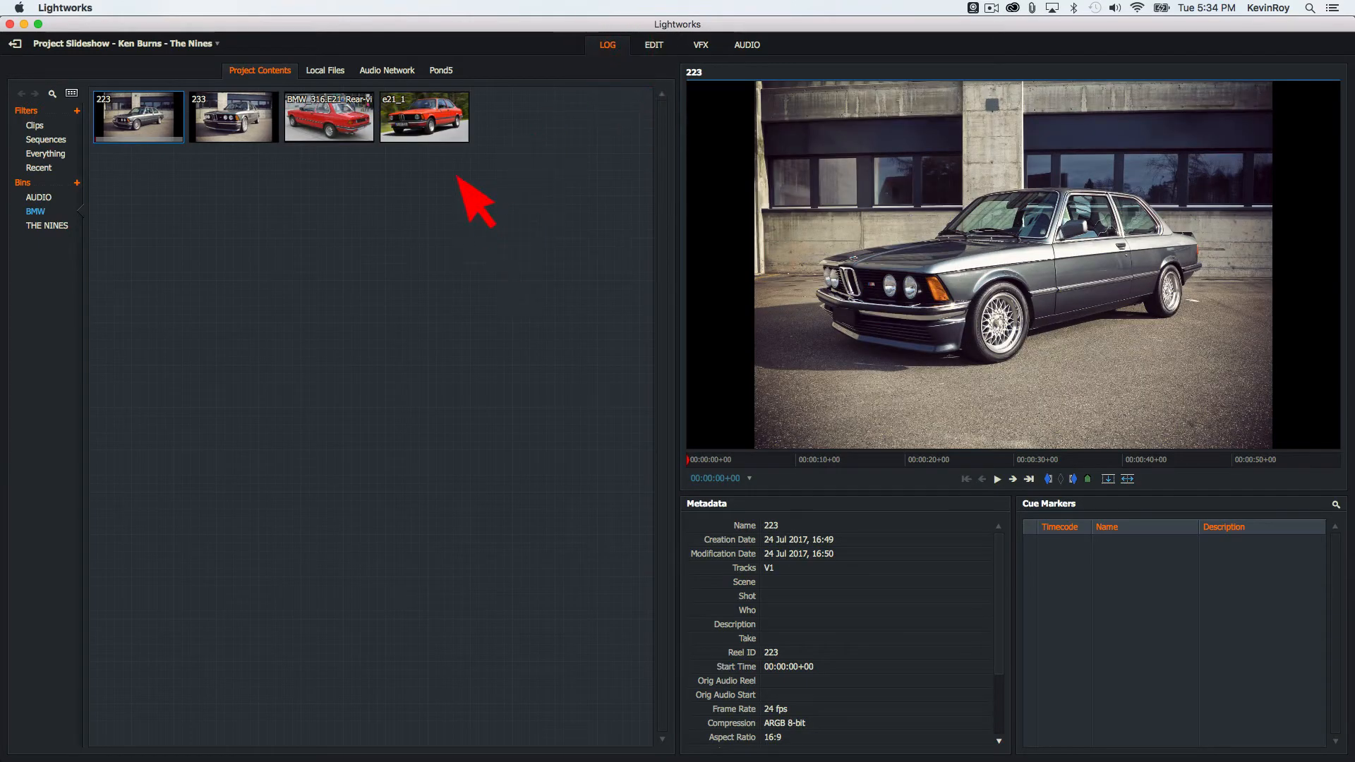
{"action": "left_click", "coordinate": [422, 118]}
{"action": "left_click", "coordinate": [168, 140]}
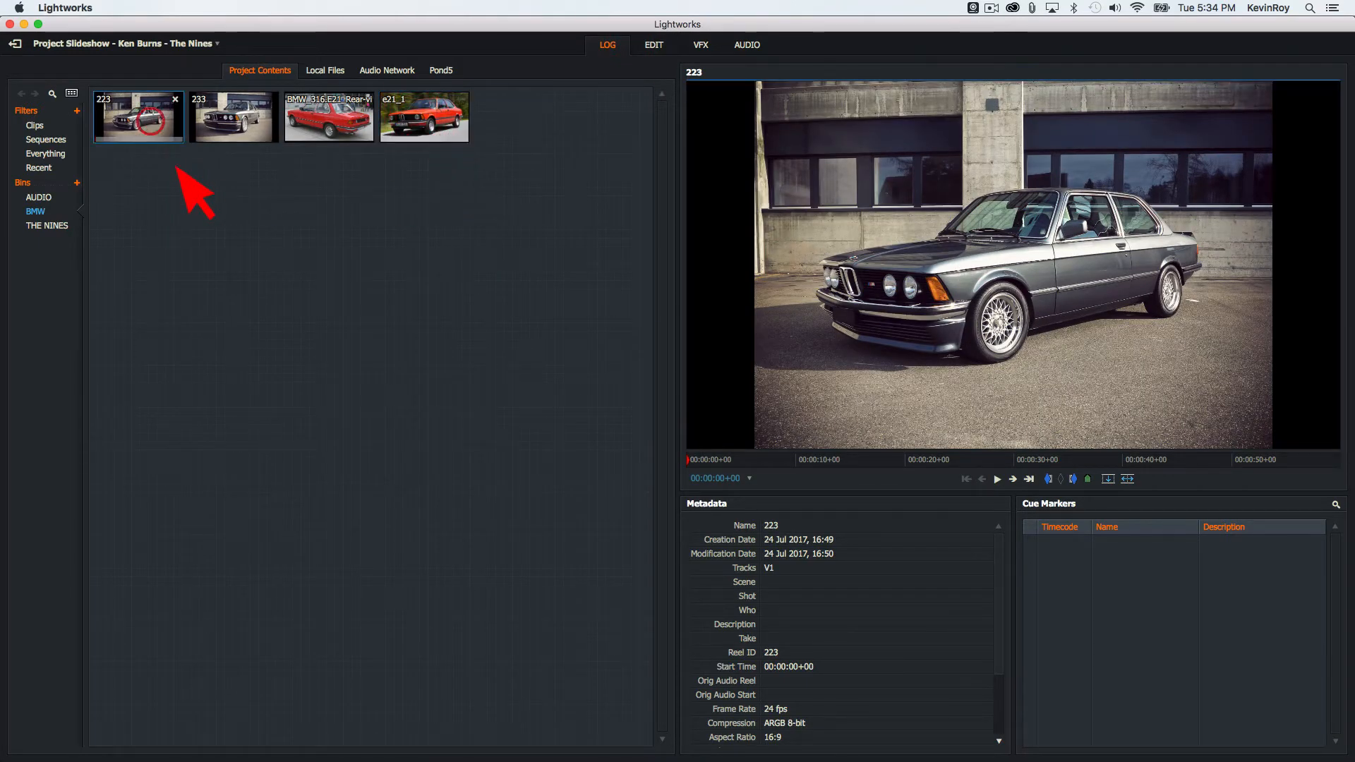
{"action": "right_click", "coordinate": [165, 143]}
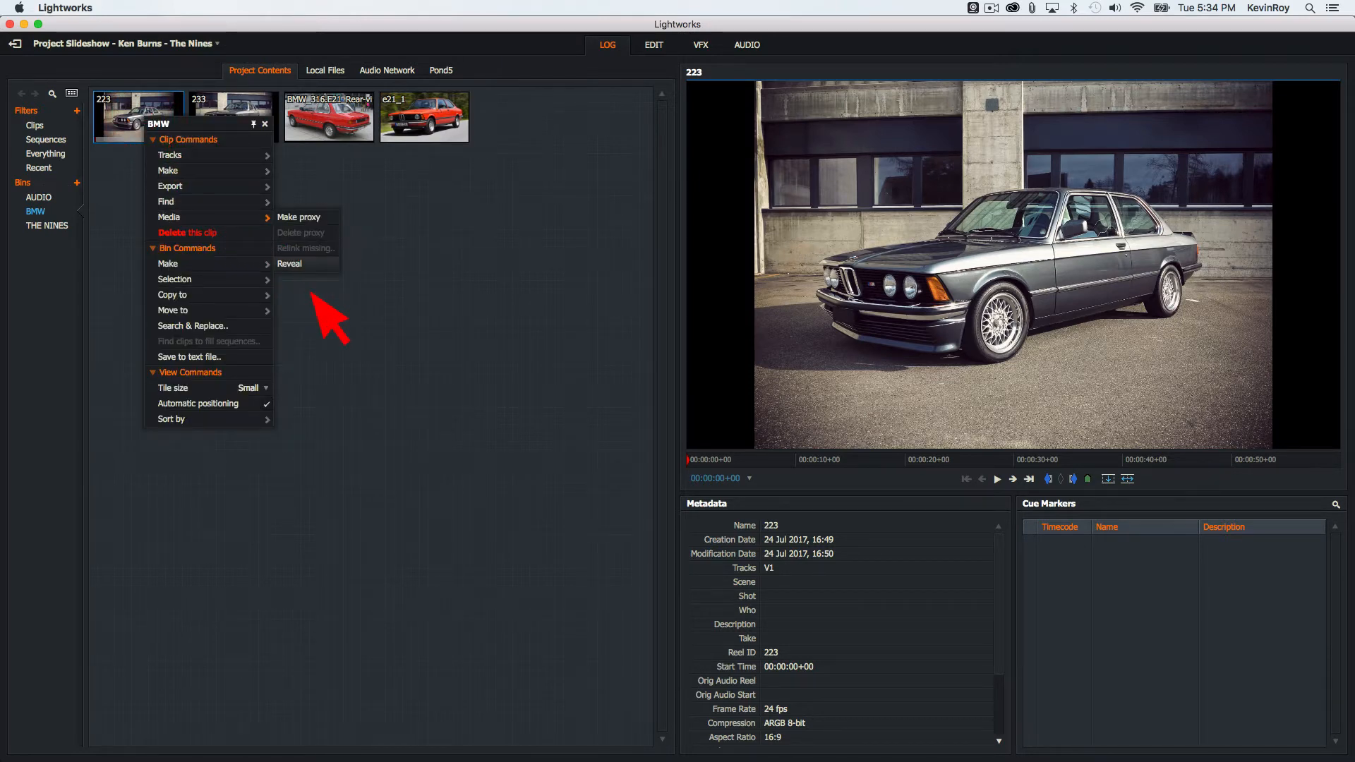
{"action": "left_click", "coordinate": [291, 265]}
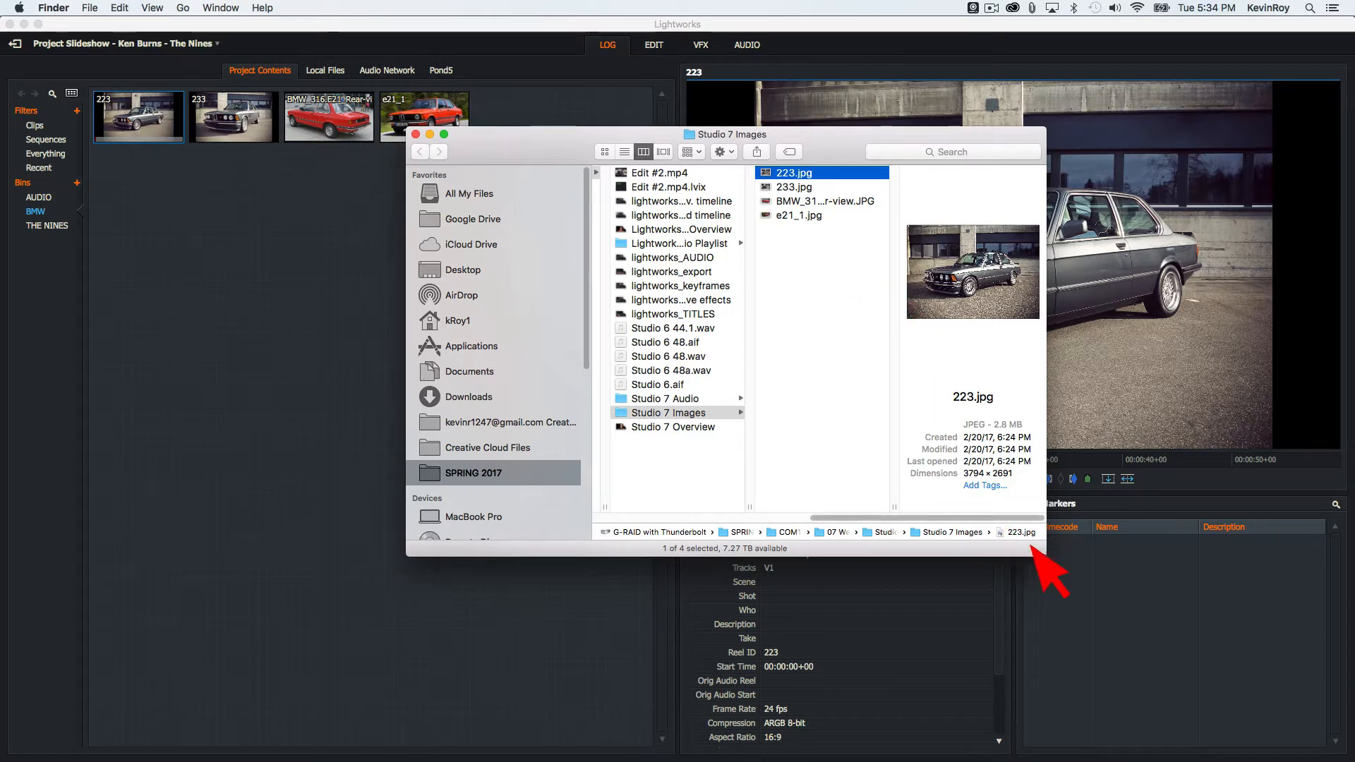
Step: Check the pixel dimensions of 223.jpg in its file details, and close the Finder window to return to Lightworks
{"action": "left_click_drag", "start_coordinate": [963, 473], "coordinate": [1014, 474]}
{"action": "left_click", "coordinate": [1014, 474]}
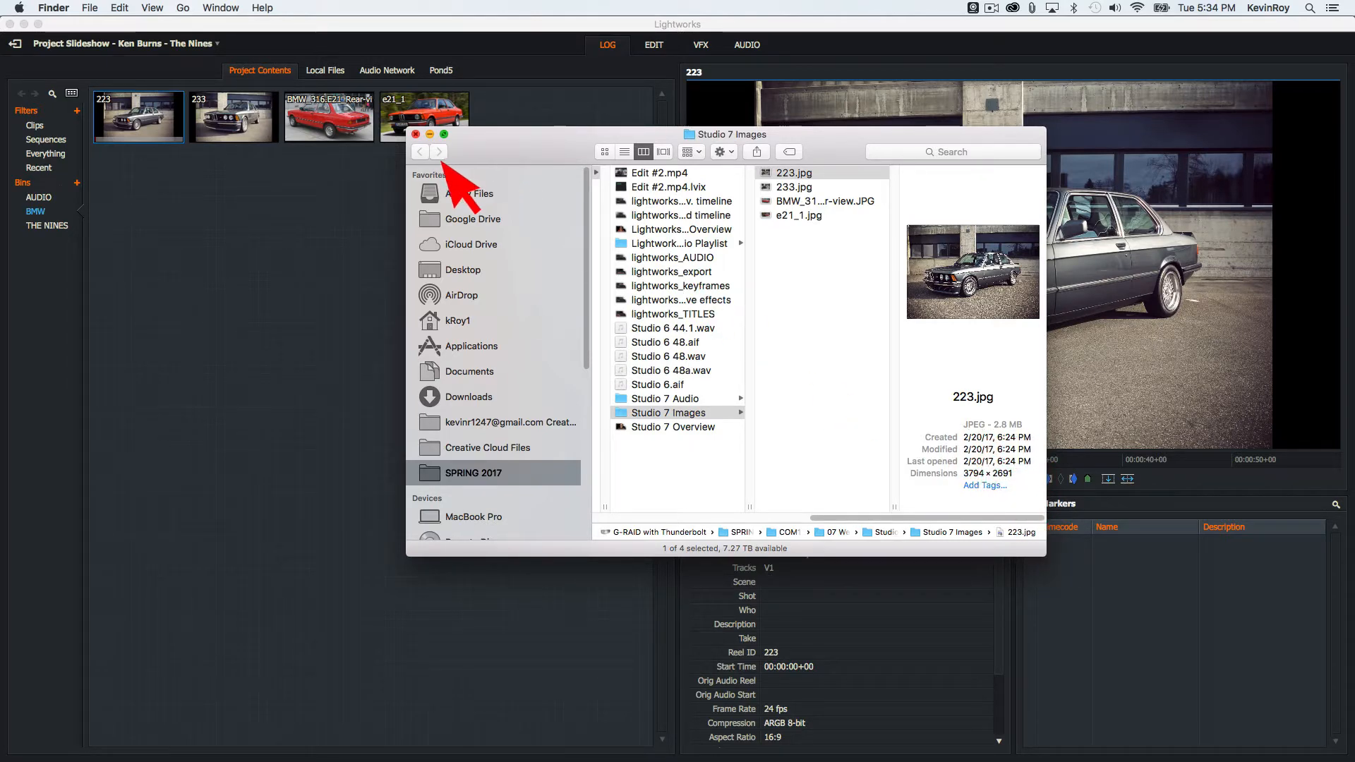
{"action": "left_click", "coordinate": [414, 134]}
{"action": "left_click", "coordinate": [428, 61]}
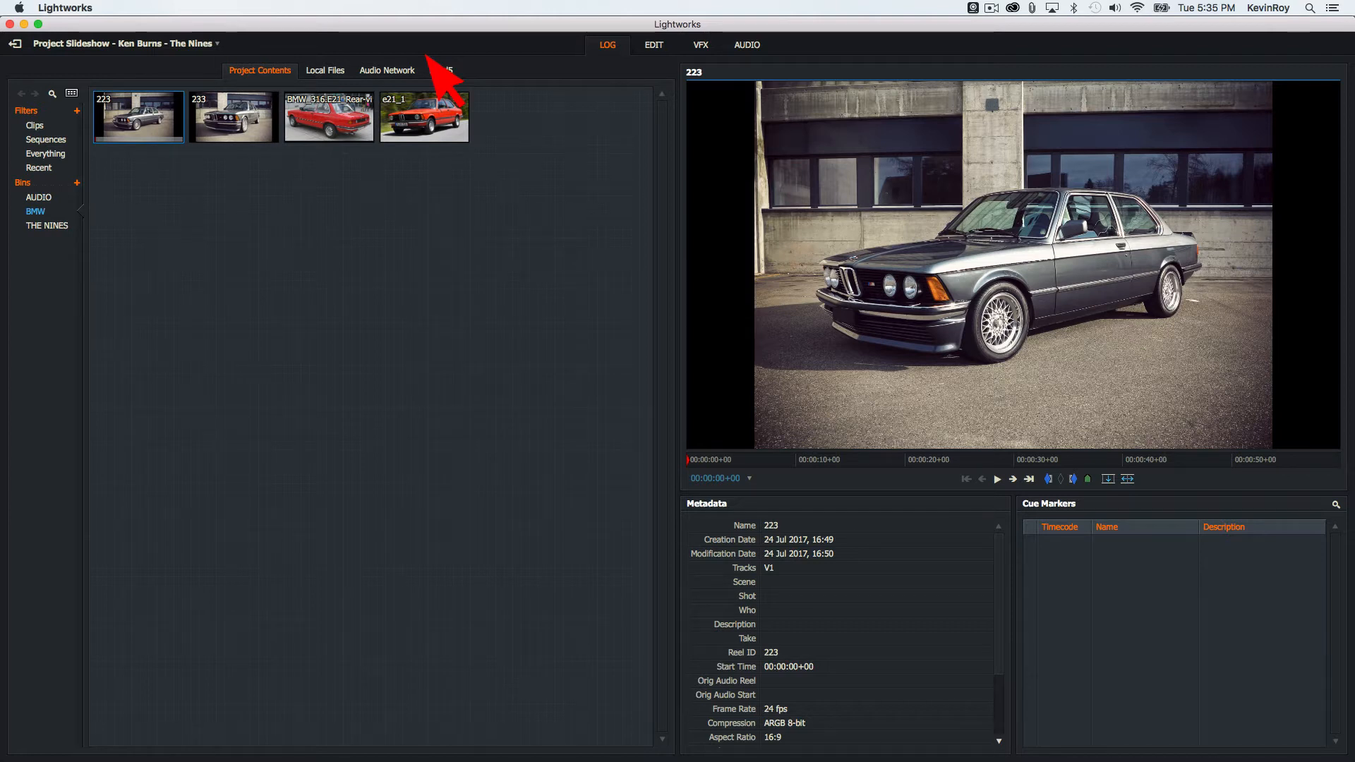
Step: In the editing workspace, mark clip 223 in the source viewer from its start to about 5 seconds
{"action": "left_click", "coordinate": [660, 48]}
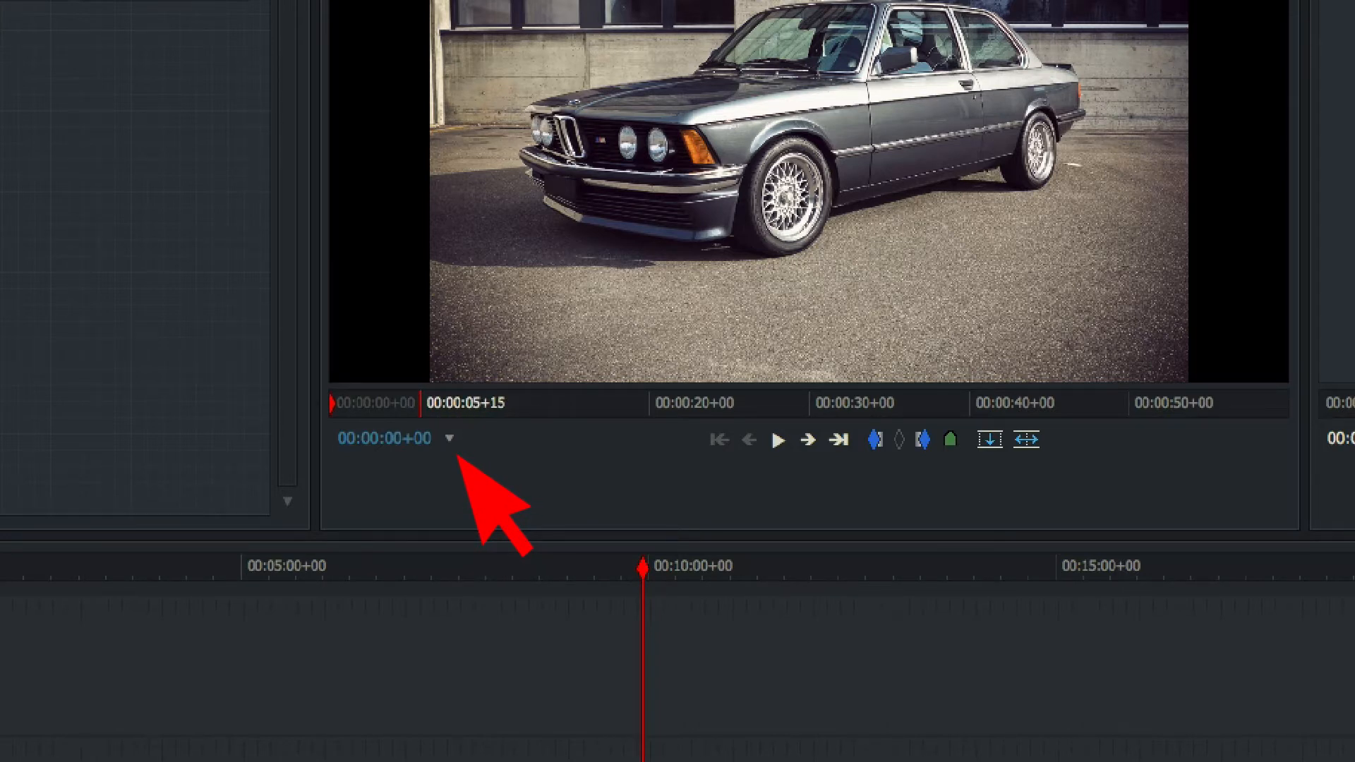
{"action": "key", "text": "o"}
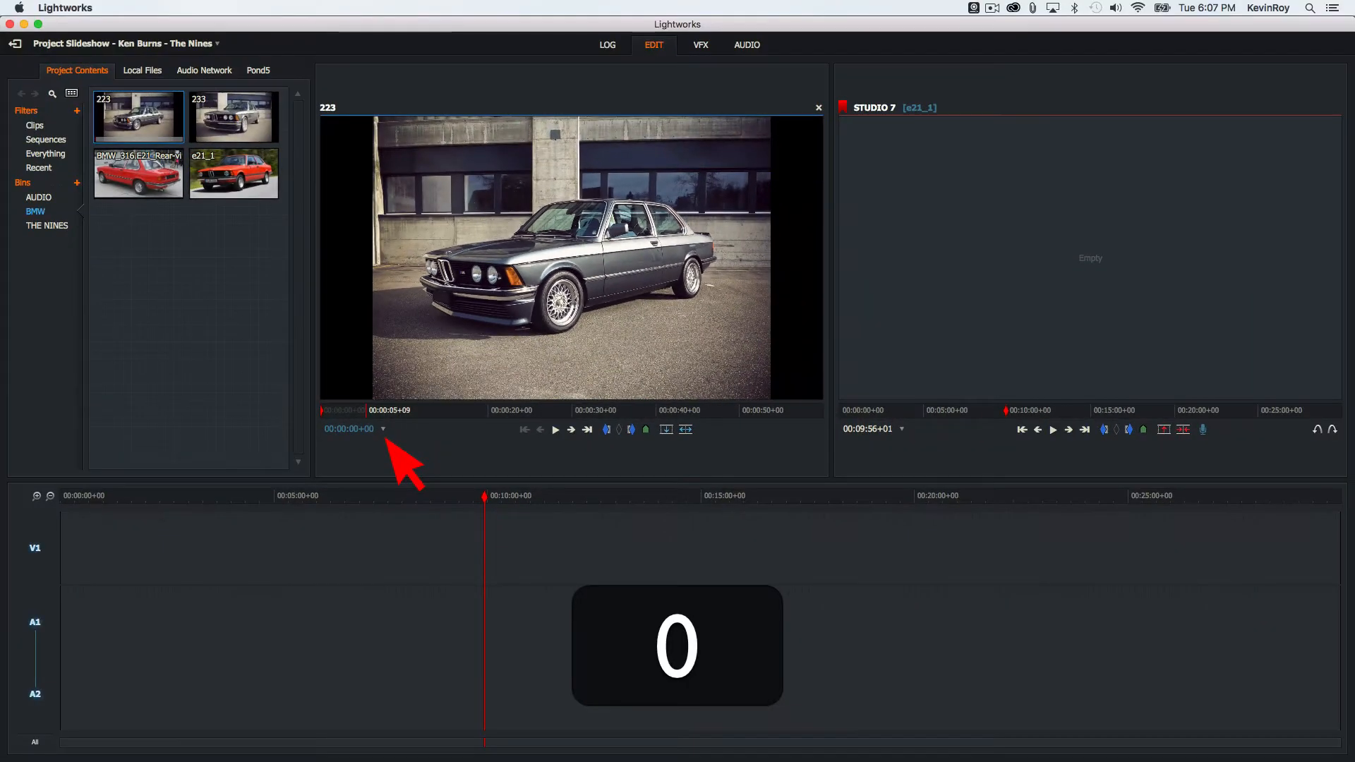
{"action": "key", "text": "0"}
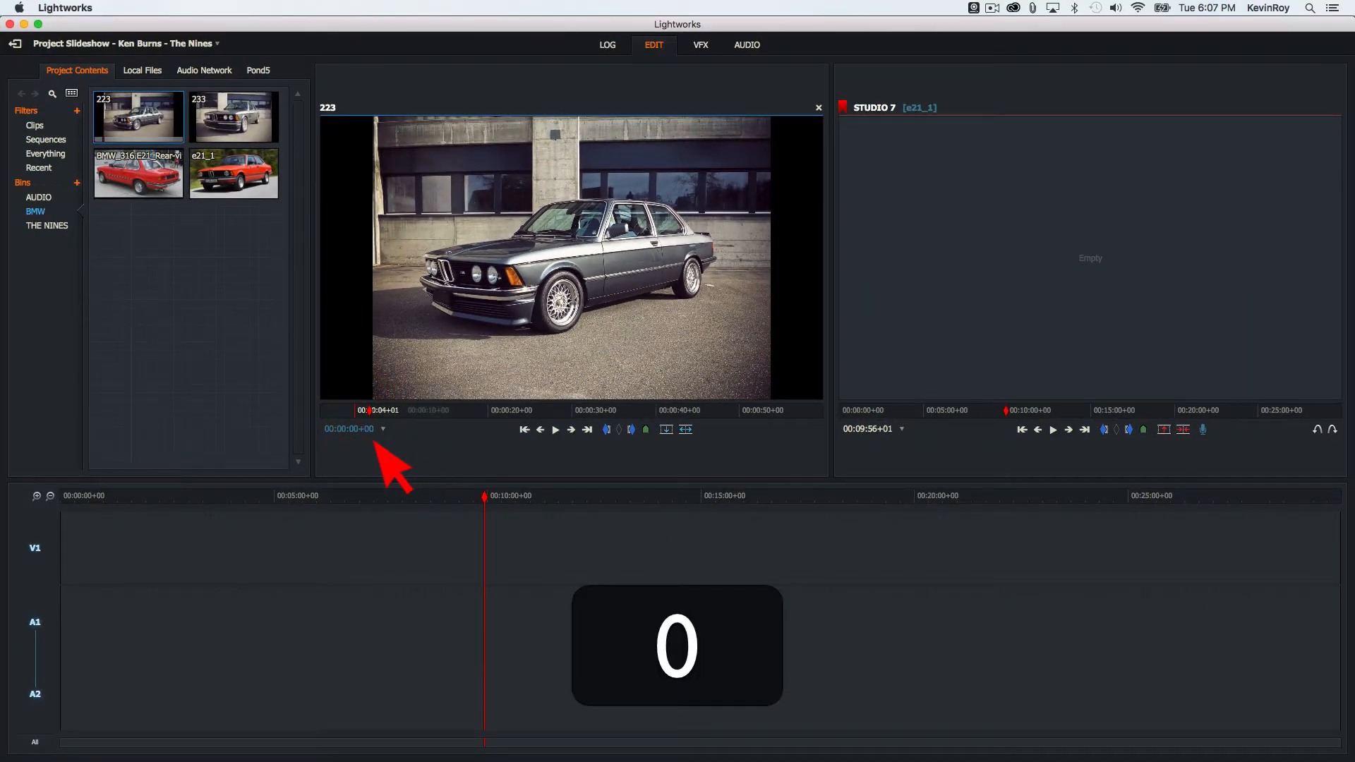
{"action": "key", "text": "9"}
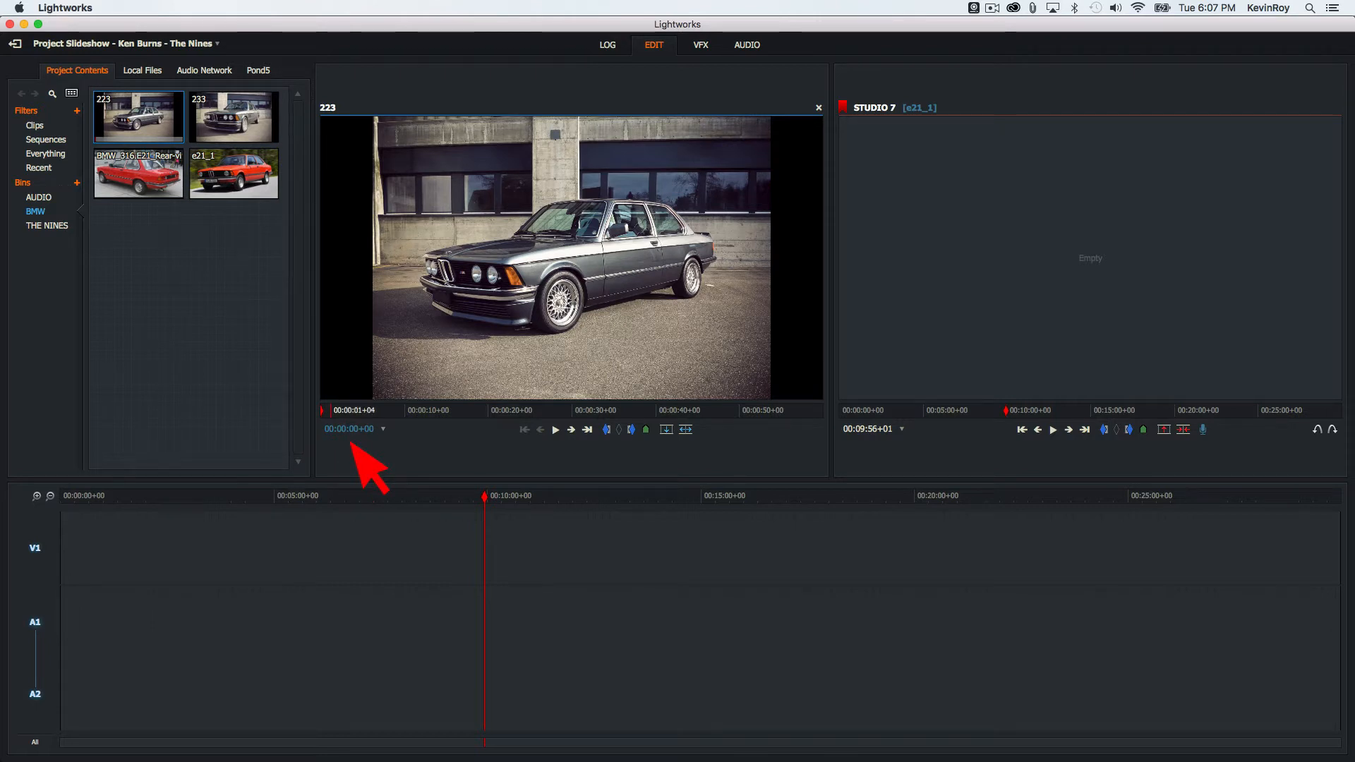
{"action": "key", "text": "i"}
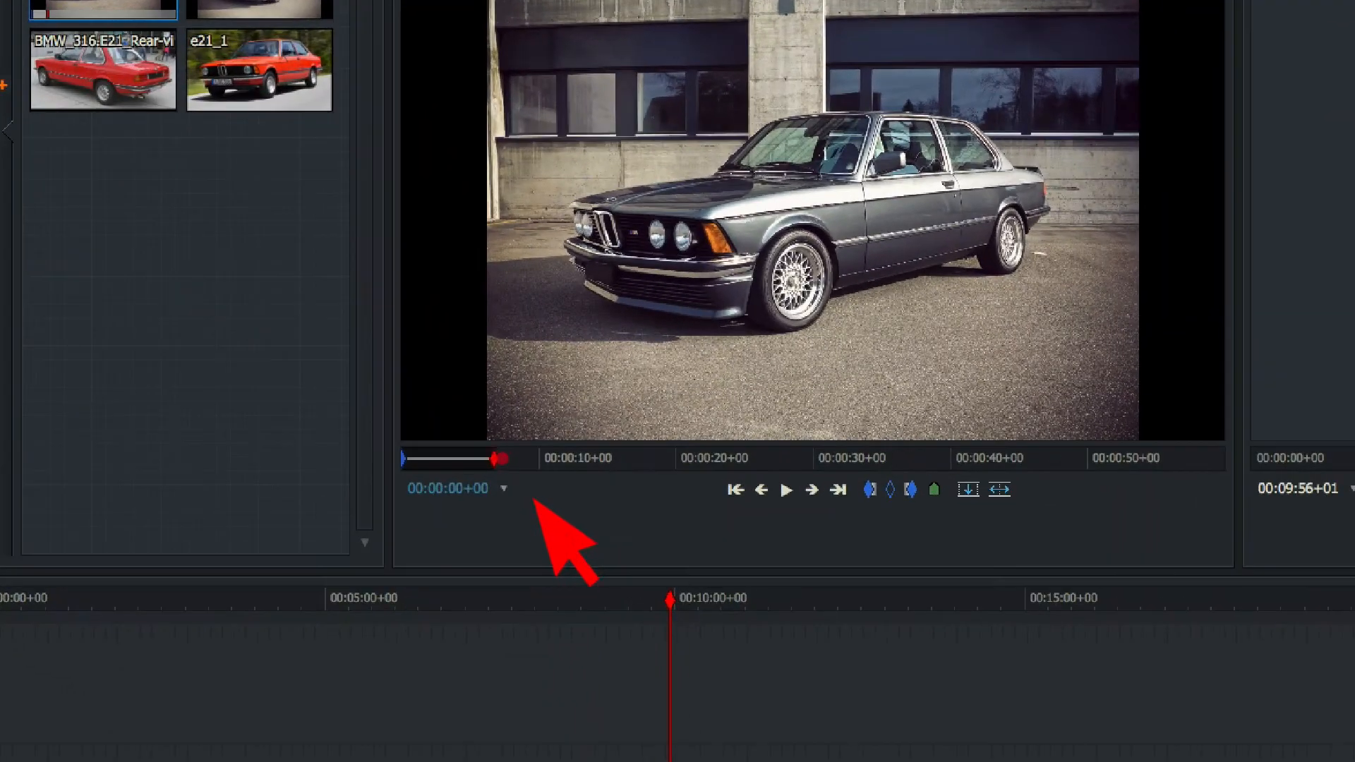
{"action": "left_click", "coordinate": [479, 459]}
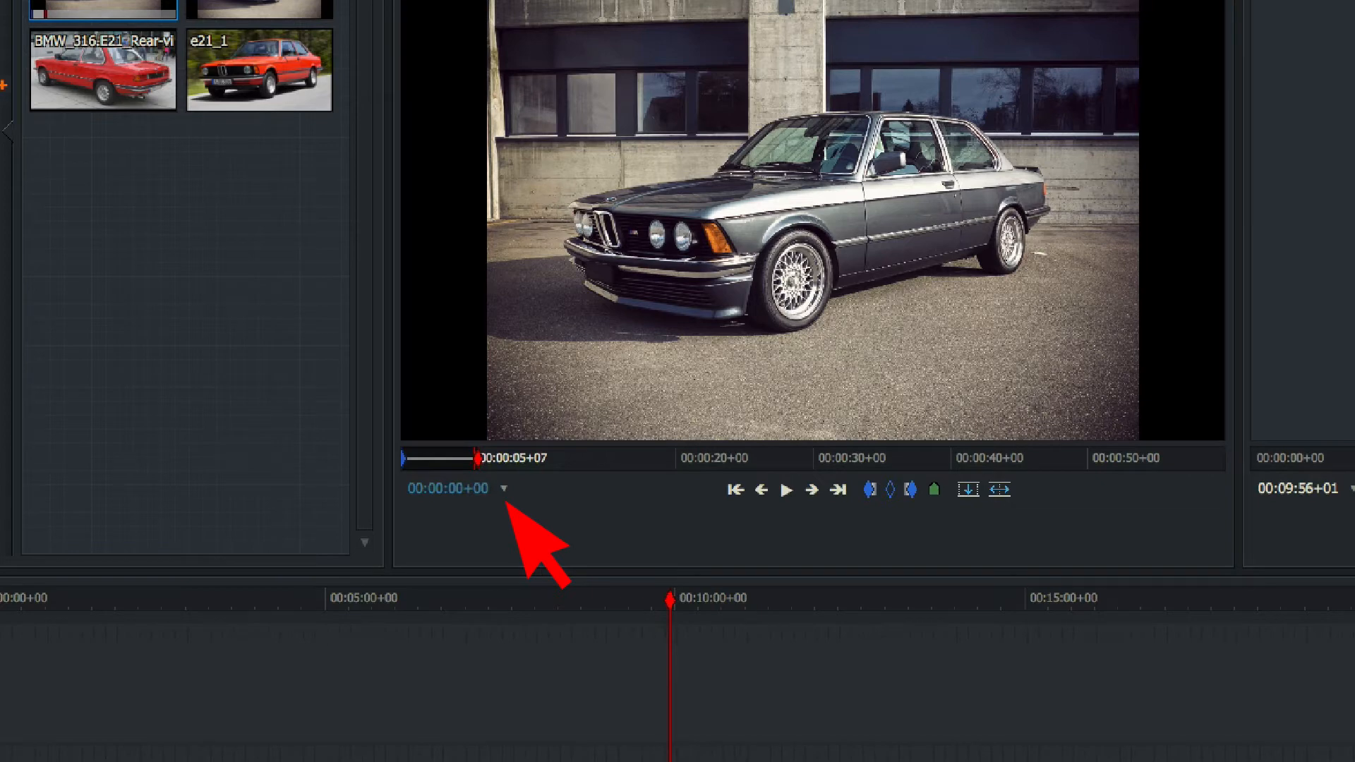
{"action": "key", "text": "o"}
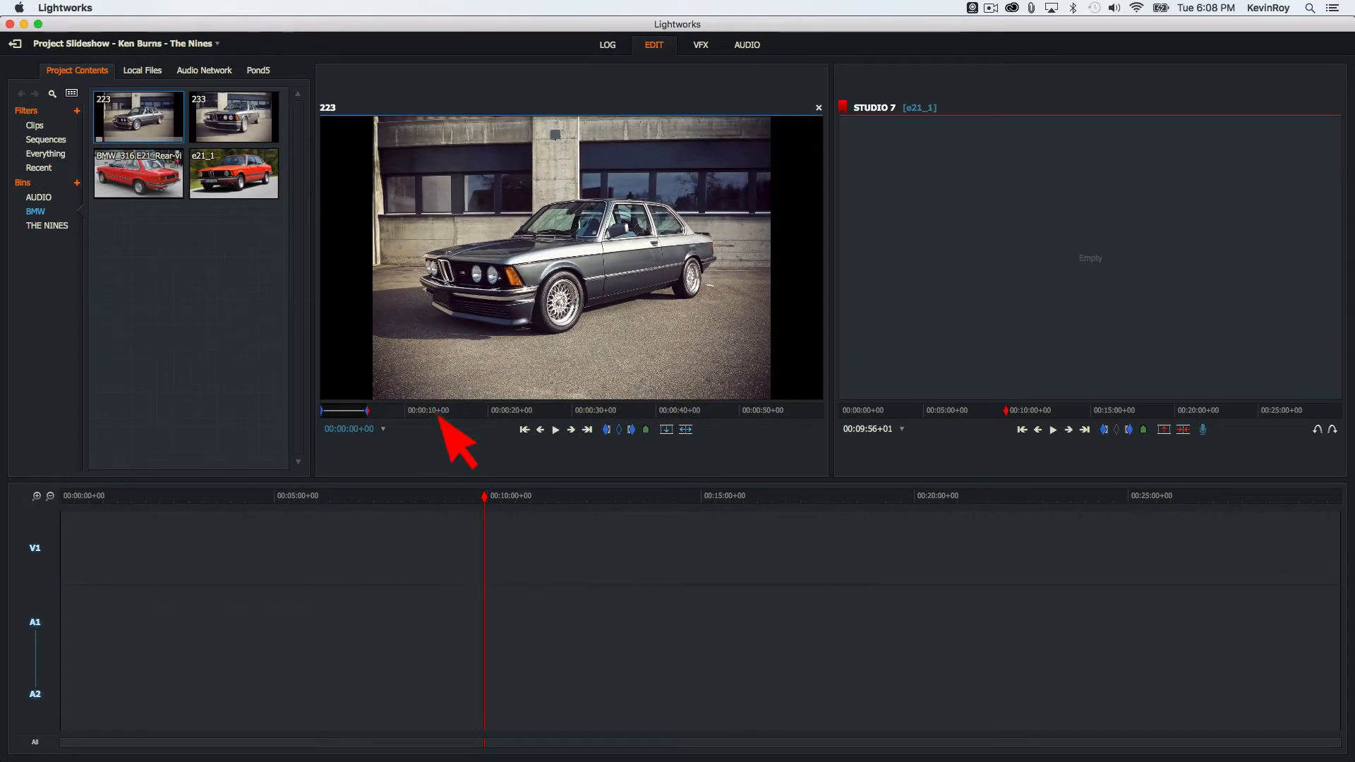
Step: Insert the marked section of clip 223 on track V1, with the playhead at the end of the inserted clip
{"action": "key", "text": "v"}
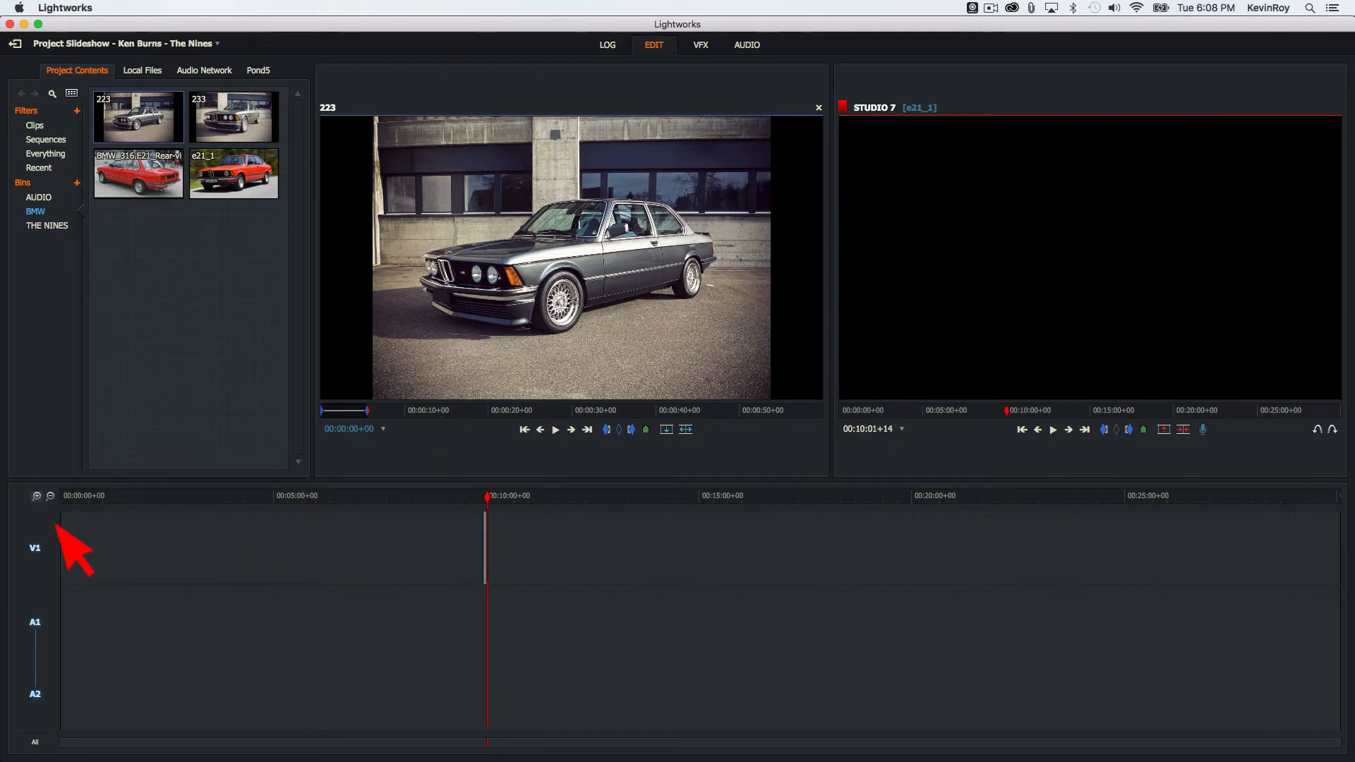
{"action": "left_click", "coordinate": [36, 496]}
{"action": "left_click", "coordinate": [37, 497]}
{"action": "left_click", "coordinate": [36, 496]}
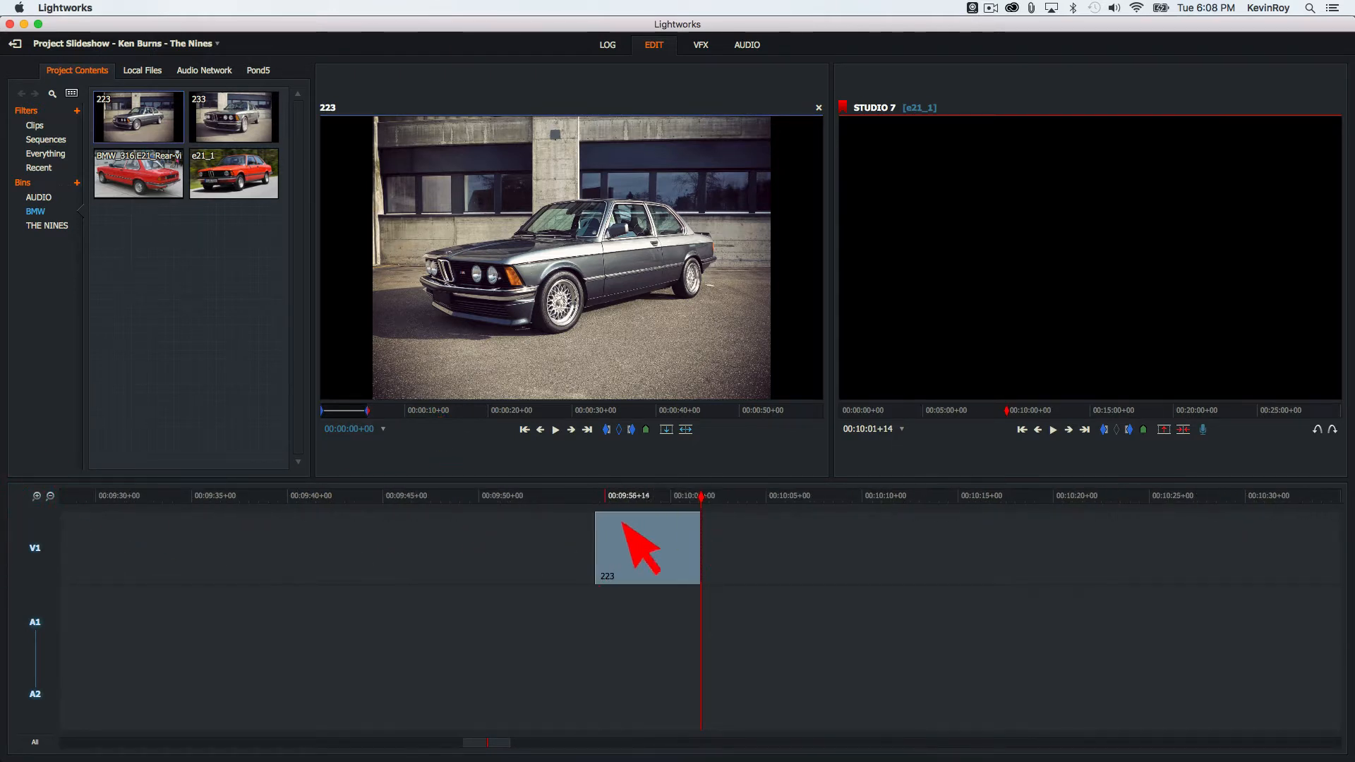
{"action": "left_click_drag", "start_coordinate": [624, 519], "coordinate": [675, 531]}
{"action": "key", "text": "s"}
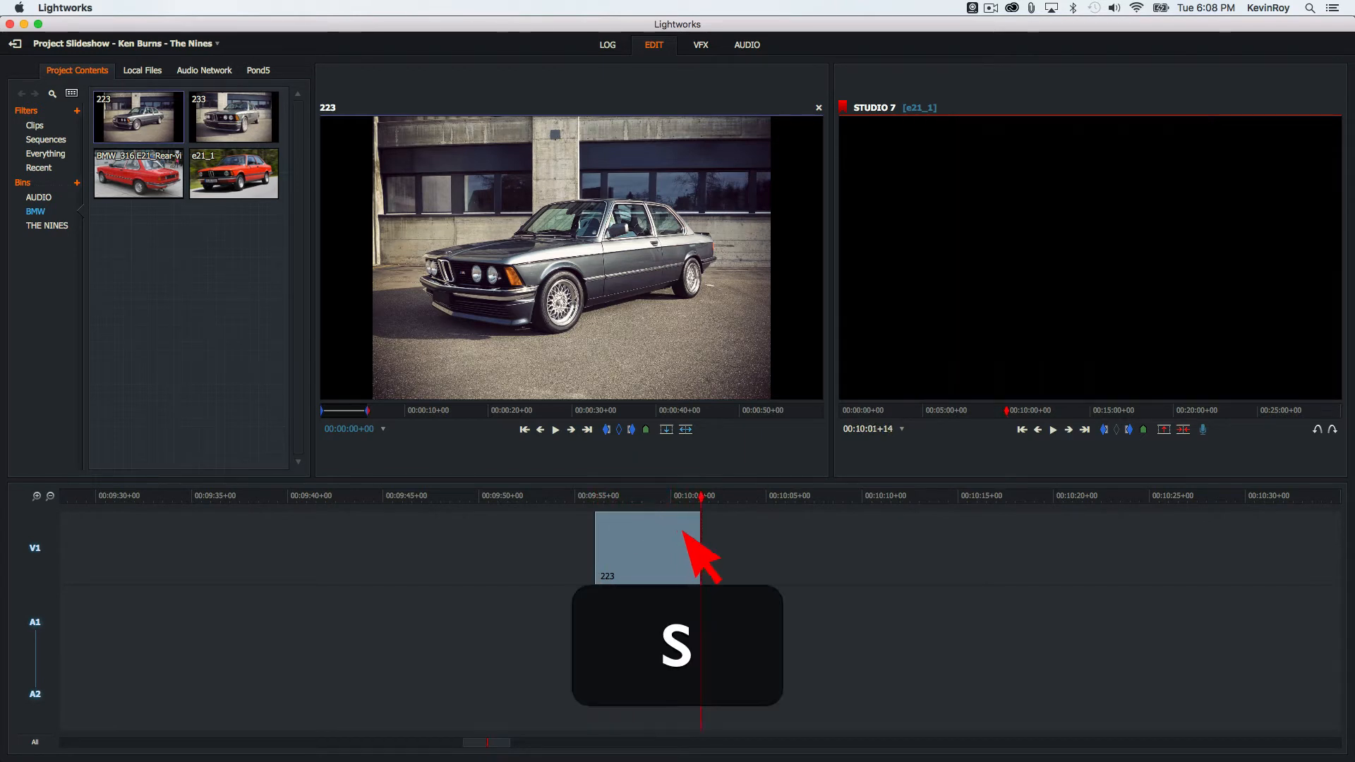
Step: Load clip 233, mark about its first 5 seconds and insert that section after clip 223 on V1
{"action": "left_click", "coordinate": [246, 140]}
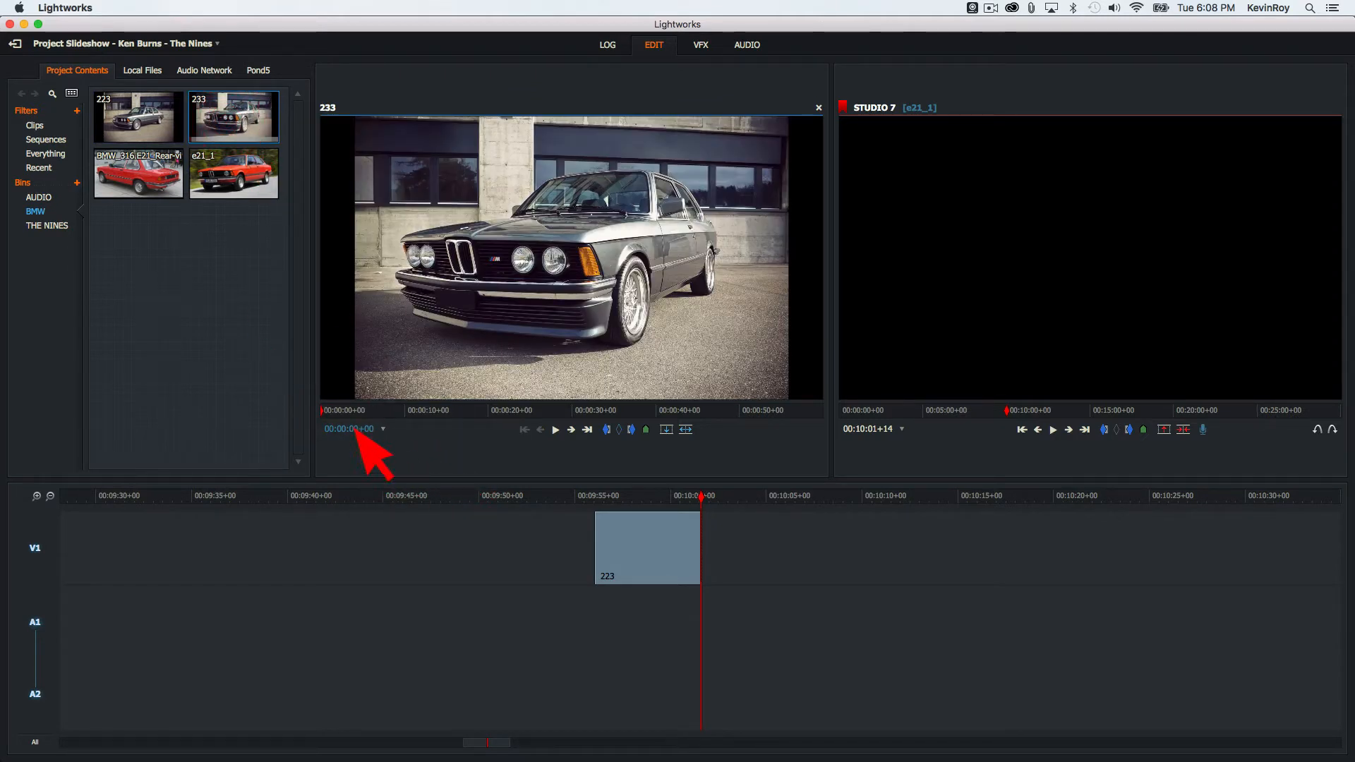
{"action": "key", "text": "i"}
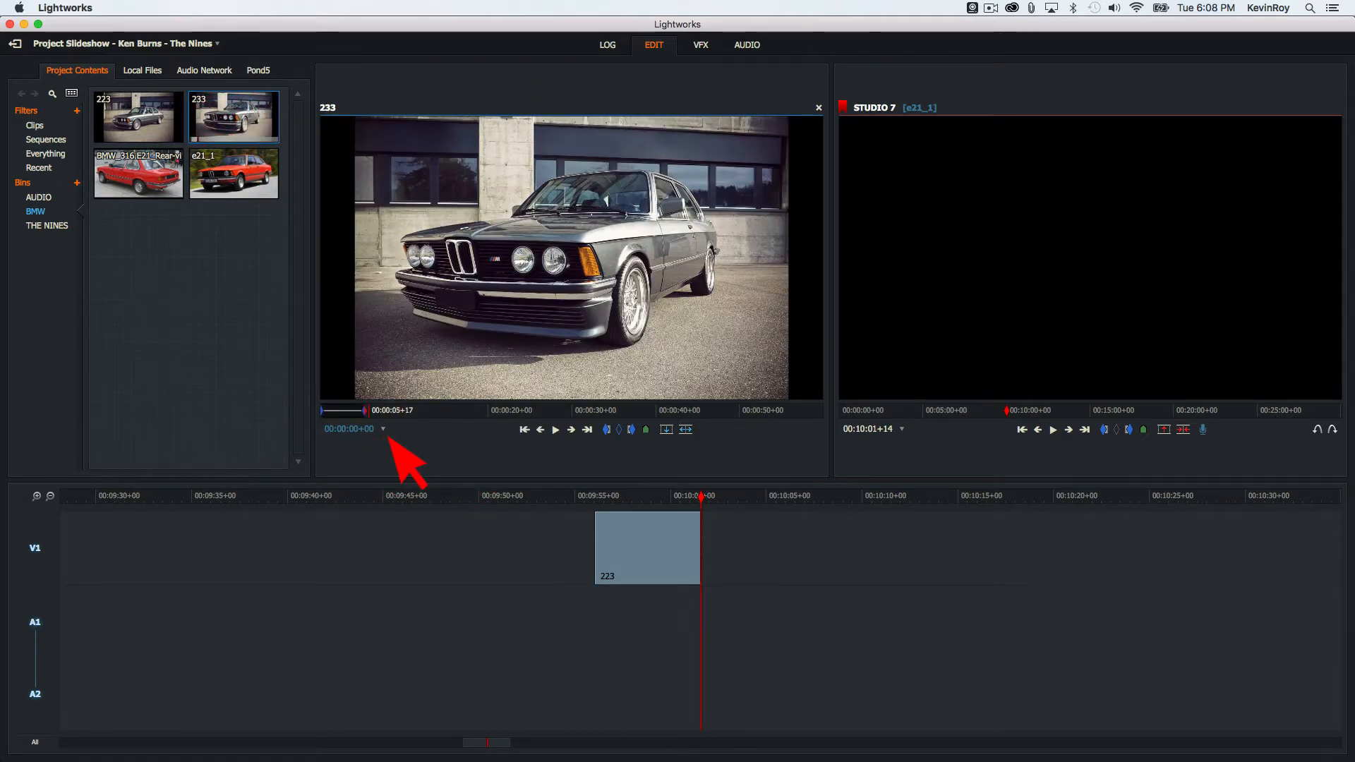
{"action": "key", "text": "o"}
{"action": "key", "text": "v"}
Step: Load the BMW_316.E21_Rear-view image, mark about its first 5 seconds and insert it after clip 233 on V1
{"action": "left_click", "coordinate": [178, 196]}
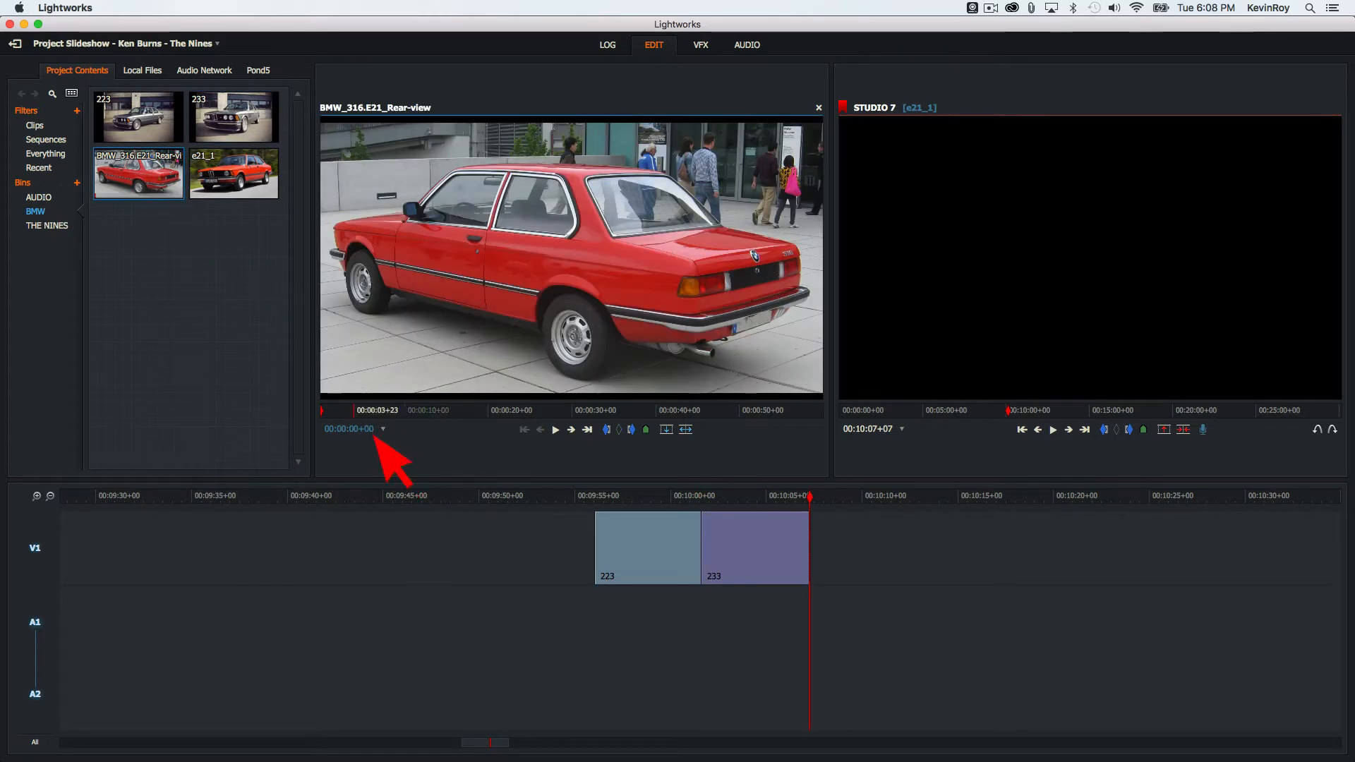
{"action": "key", "text": "i"}
{"action": "key", "text": "o"}
{"action": "key", "text": "v"}
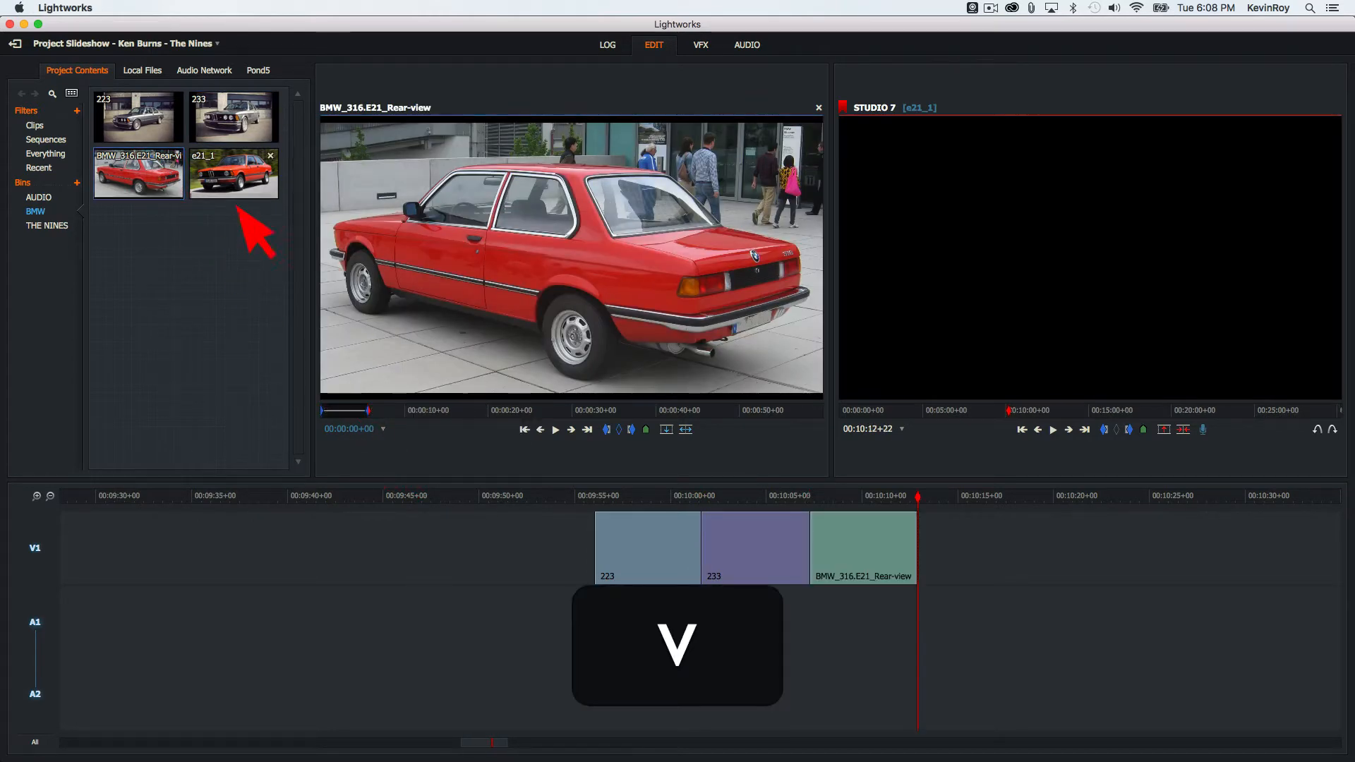
Step: Load clip e21_1, mark about its first 5 seconds and insert it at the end of the slideshow on V1
{"action": "left_click", "coordinate": [243, 194]}
{"action": "key", "text": "i"}
{"action": "left_click", "coordinate": [370, 412]}
{"action": "key", "text": "o"}
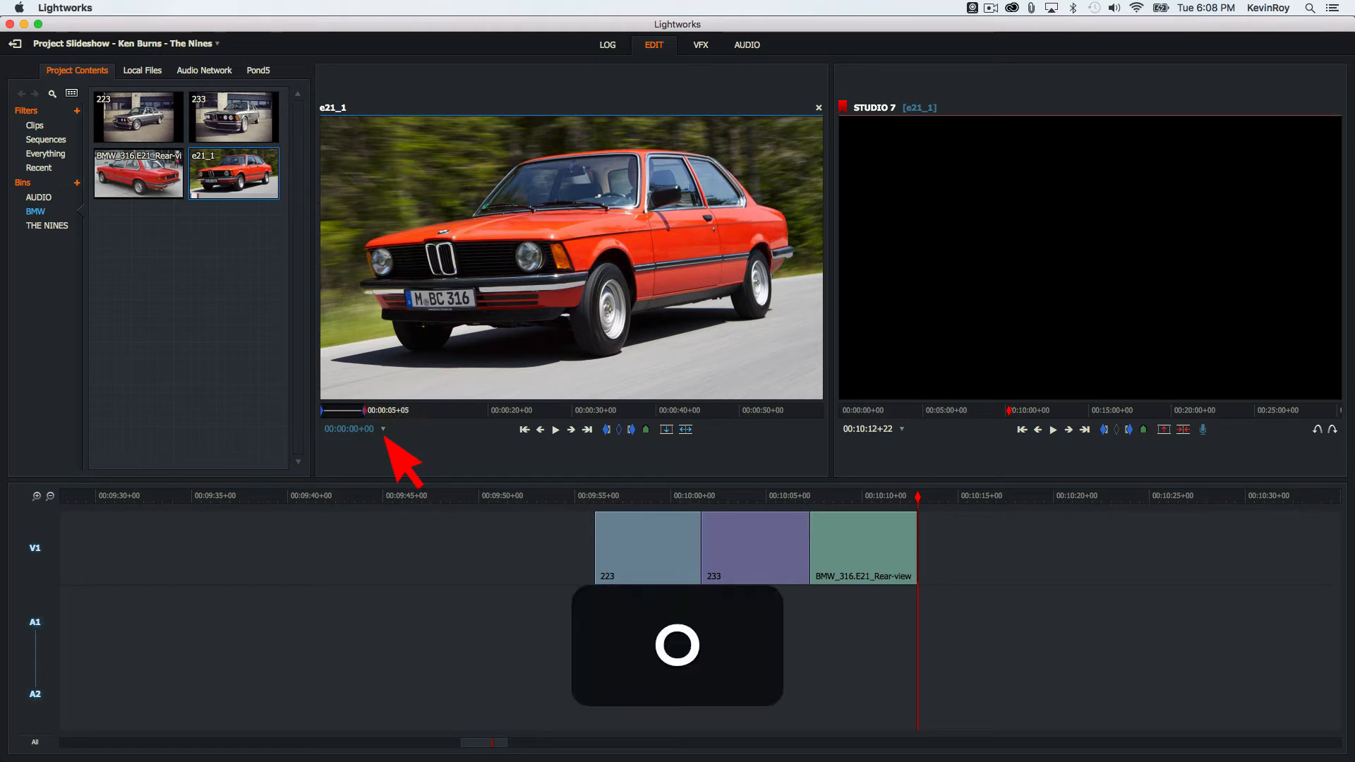
{"action": "key", "text": "v"}
Step: Play back the image sequence from the start of the first clip, stop it and return the playhead to clip 223
{"action": "left_click", "coordinate": [618, 561]}
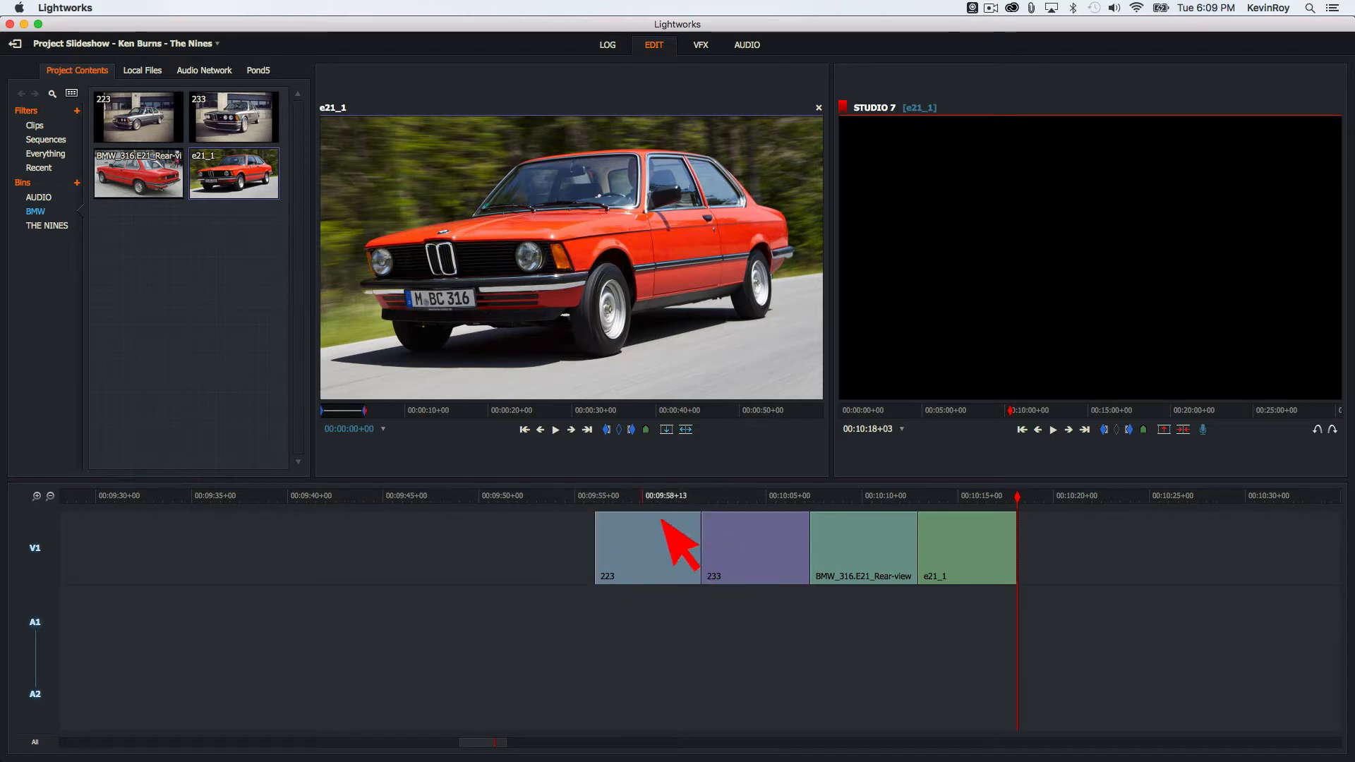
{"action": "left_click", "coordinate": [607, 496]}
{"action": "key", "text": "space"}
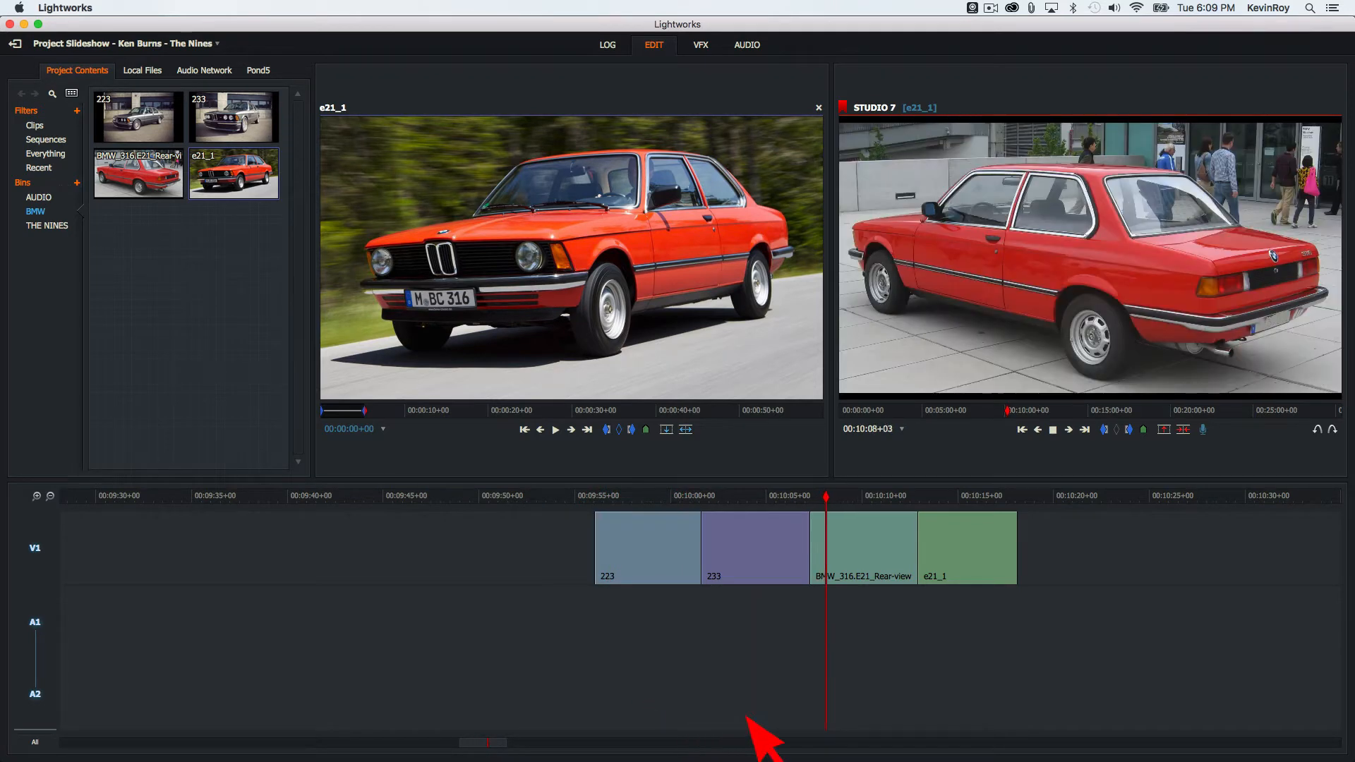
{"action": "key", "text": "space"}
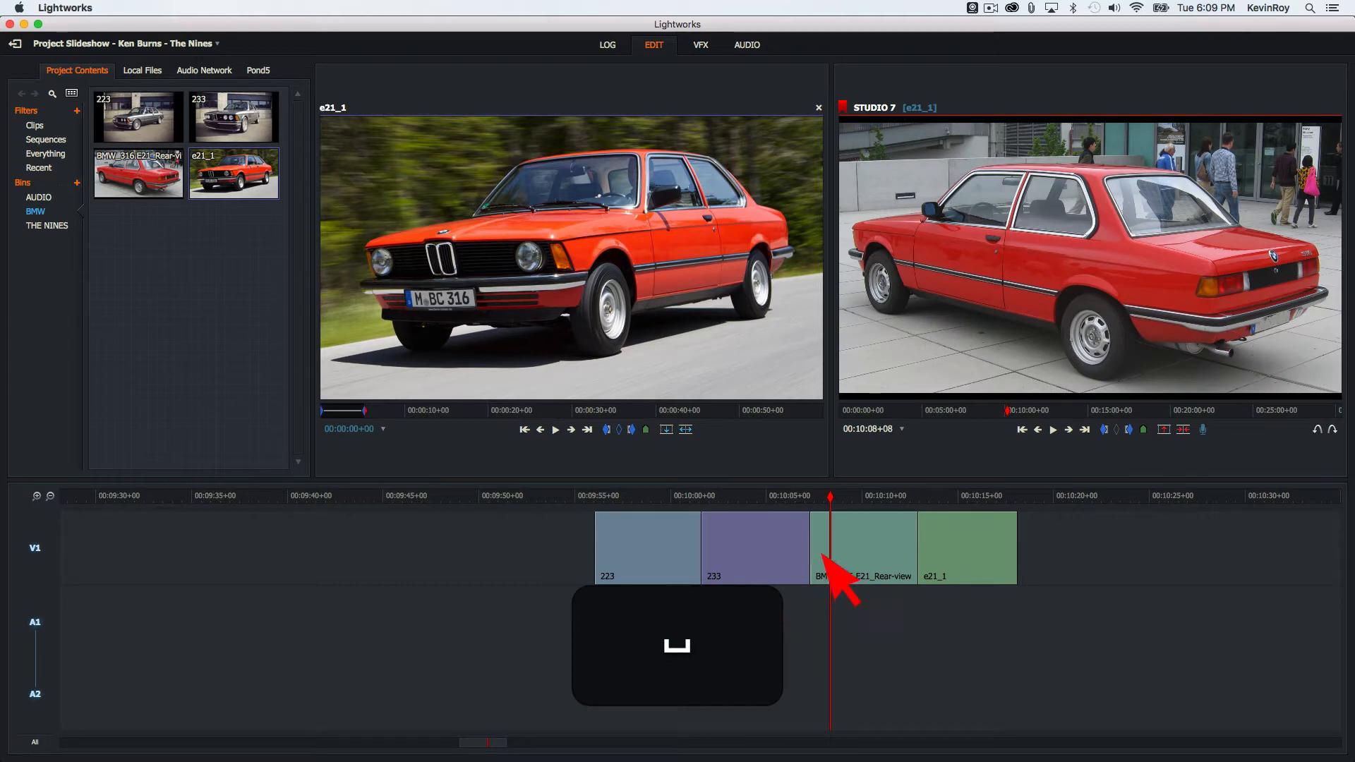
{"action": "left_click_drag", "start_coordinate": [855, 530], "coordinate": [682, 547]}
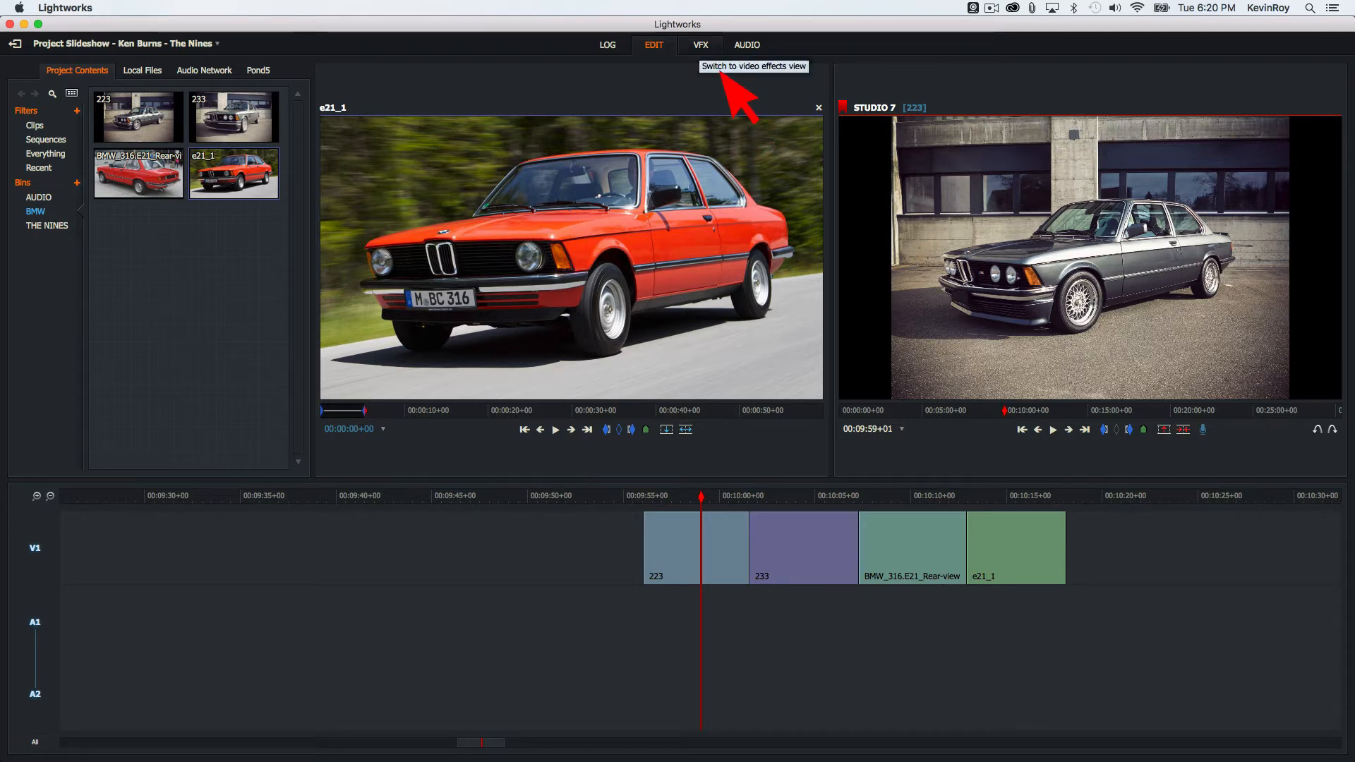
Step: Switch to the video effects workspace and scrub through the timeline's four images, finishing on clip 223
{"action": "left_click", "coordinate": [701, 46]}
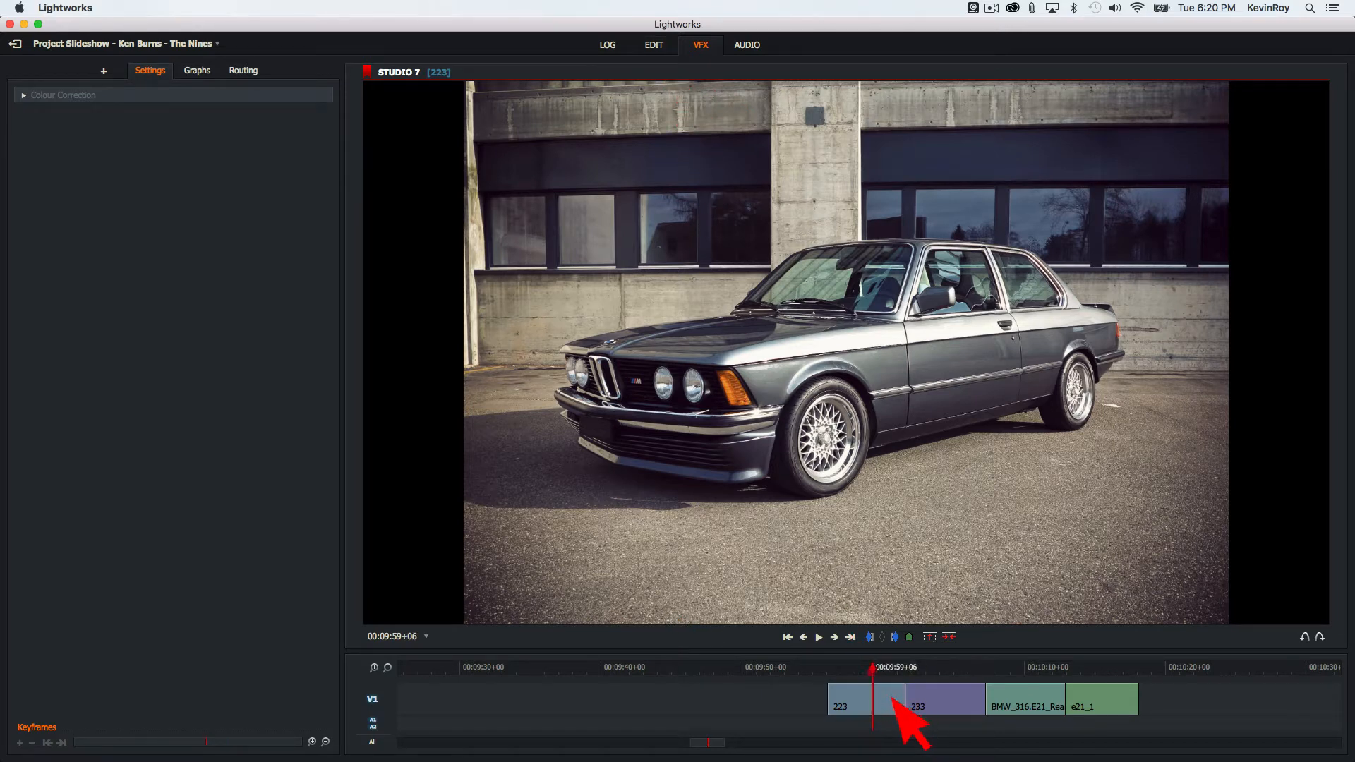
{"action": "left_click", "coordinate": [872, 678]}
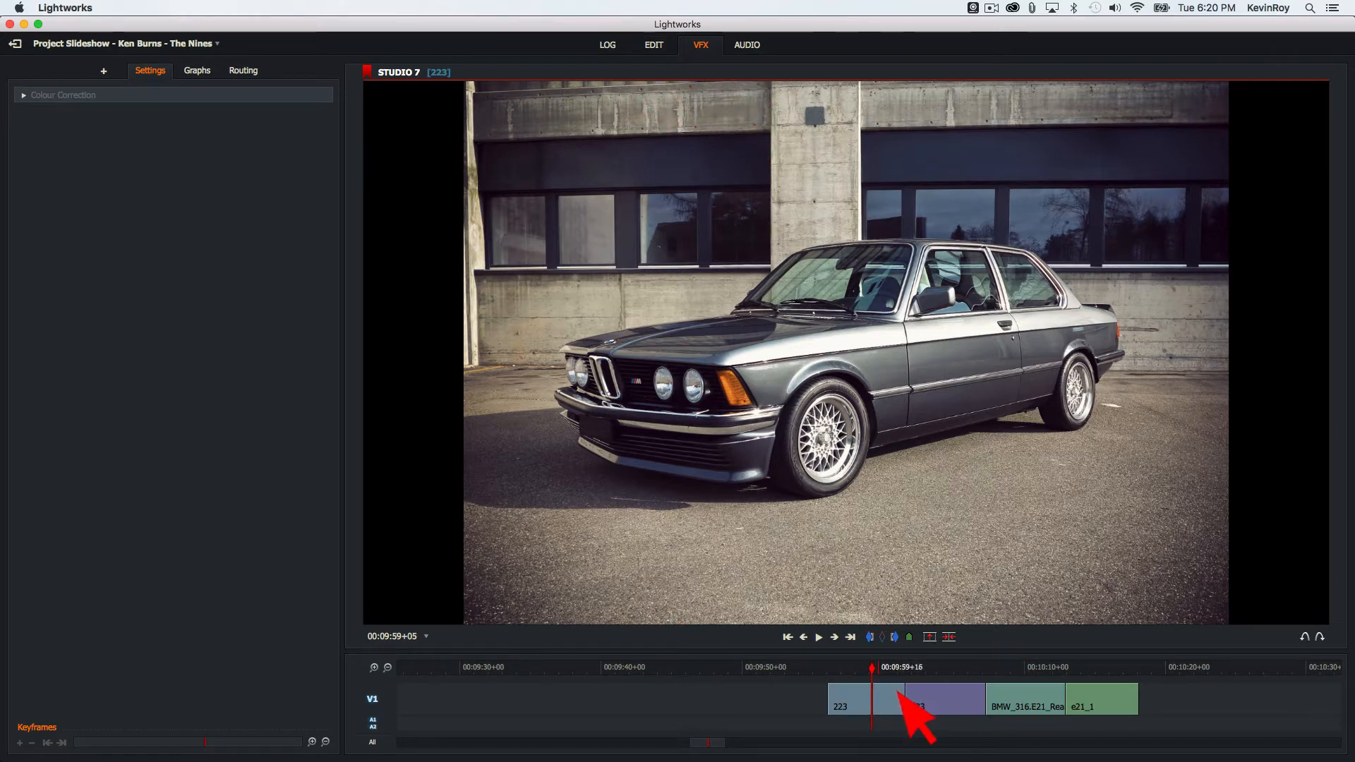
{"action": "left_click", "coordinate": [952, 669]}
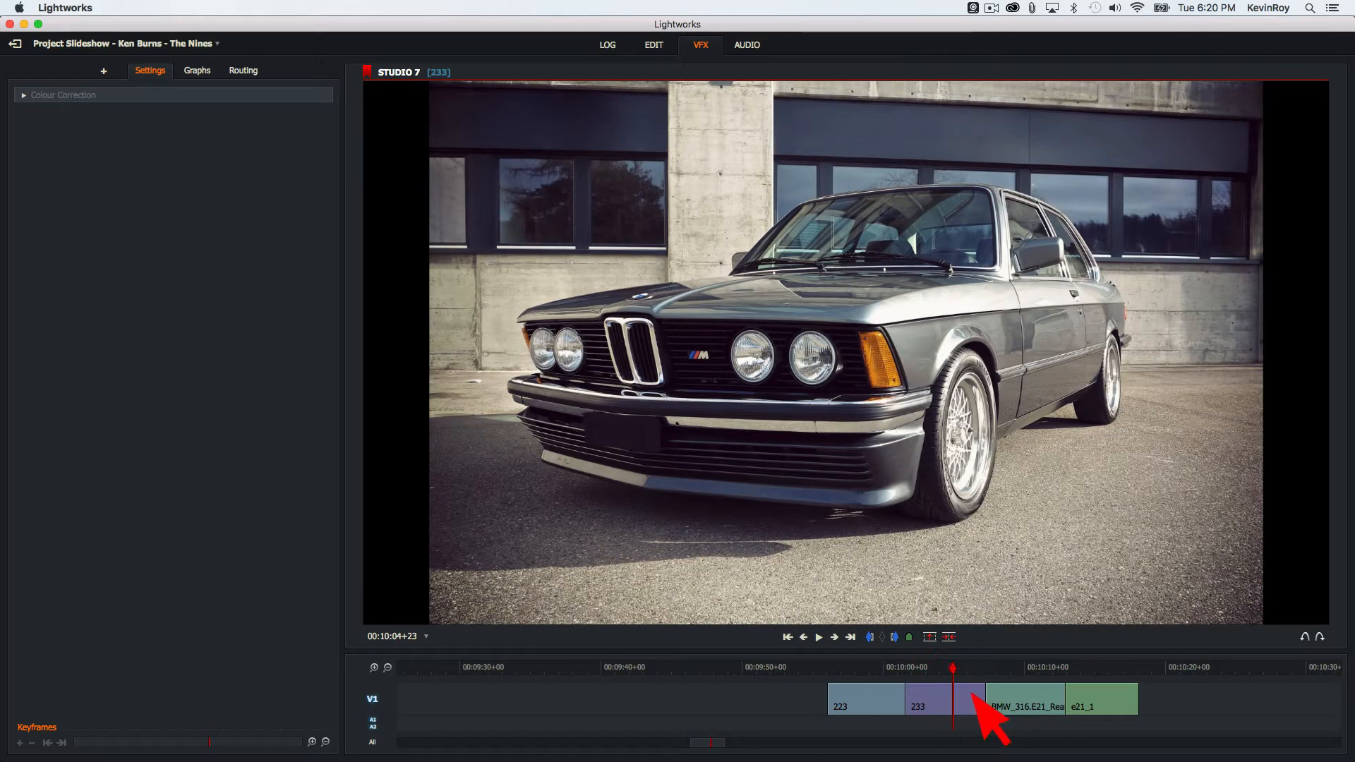
{"action": "left_click", "coordinate": [1023, 673]}
{"action": "left_click_drag", "start_coordinate": [1085, 674], "coordinate": [874, 675]}
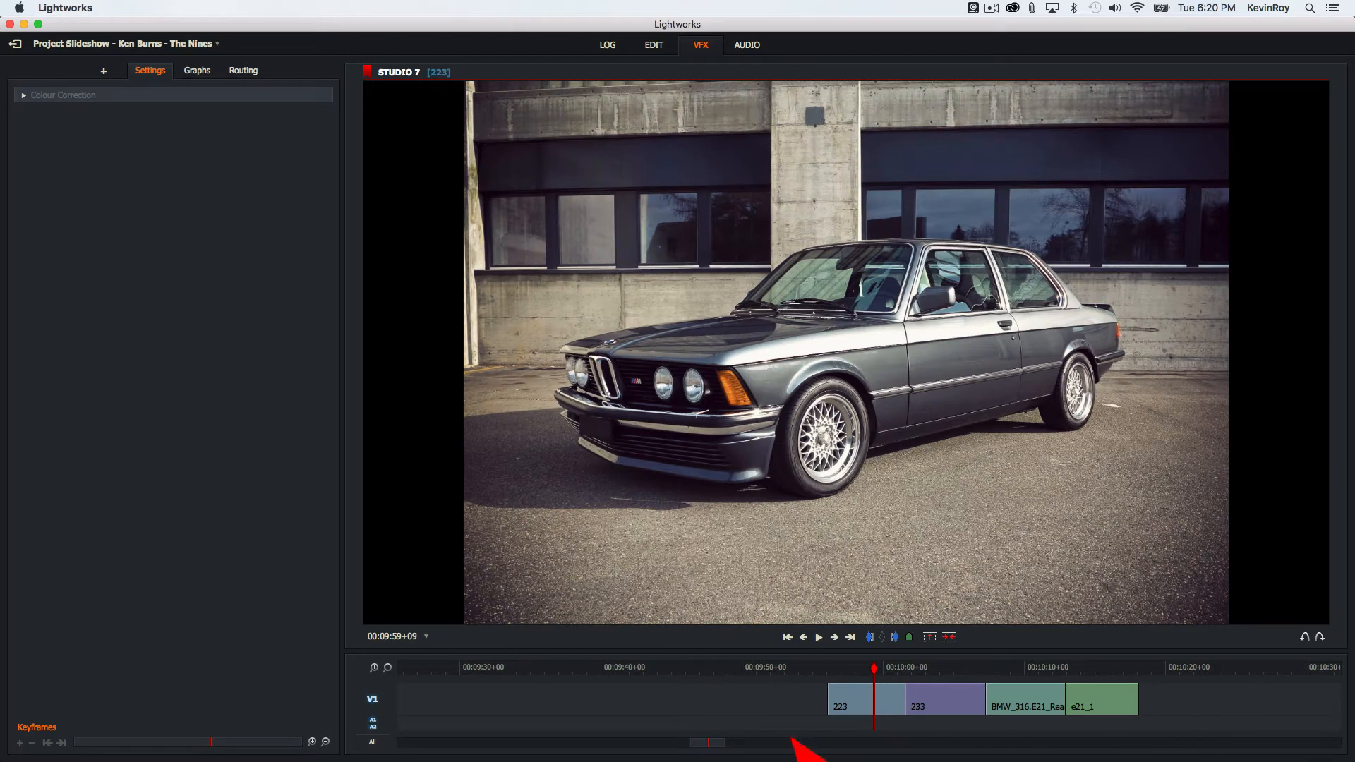
Step: Enlarge the timeline area for taller V1 clips and place the playhead near the start of clip 223
{"action": "left_click_drag", "start_coordinate": [724, 678], "coordinate": [728, 637]}
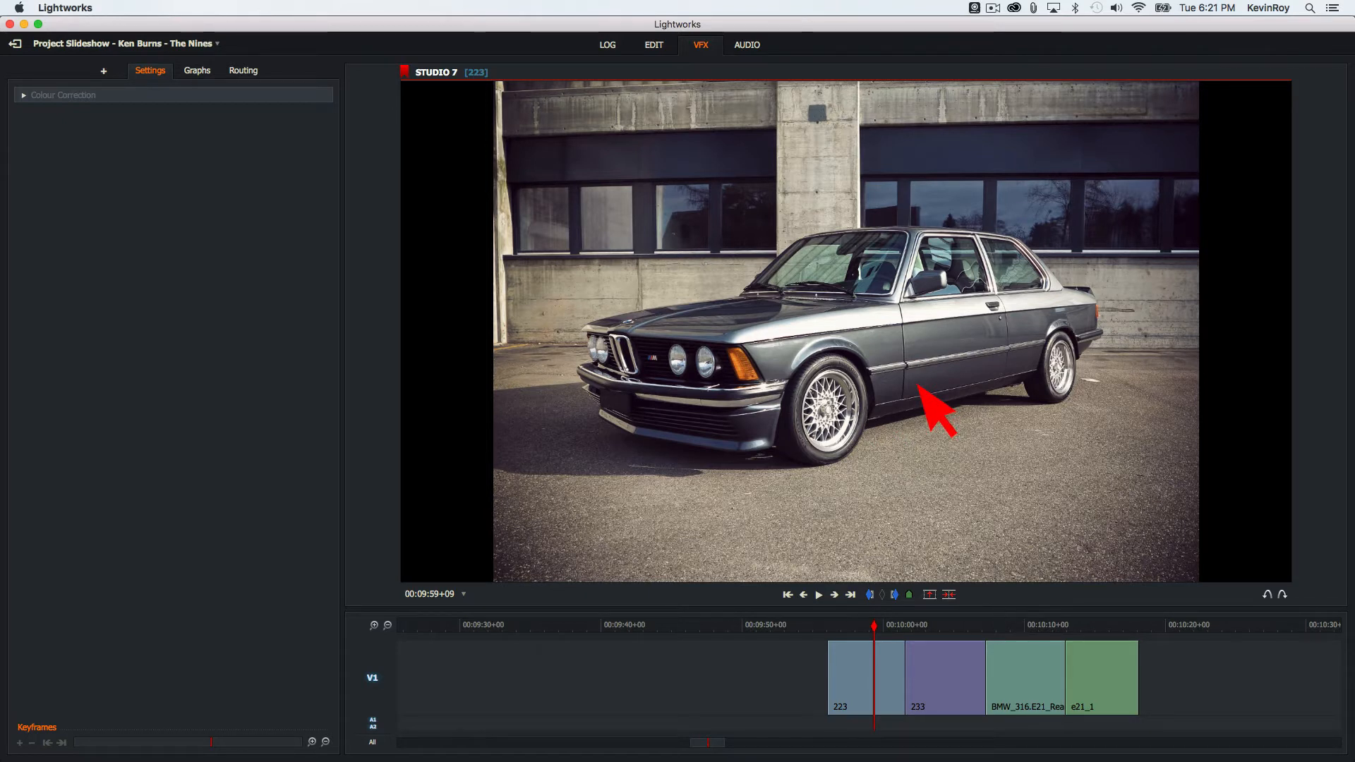
{"action": "left_click_drag", "start_coordinate": [889, 654], "coordinate": [860, 656]}
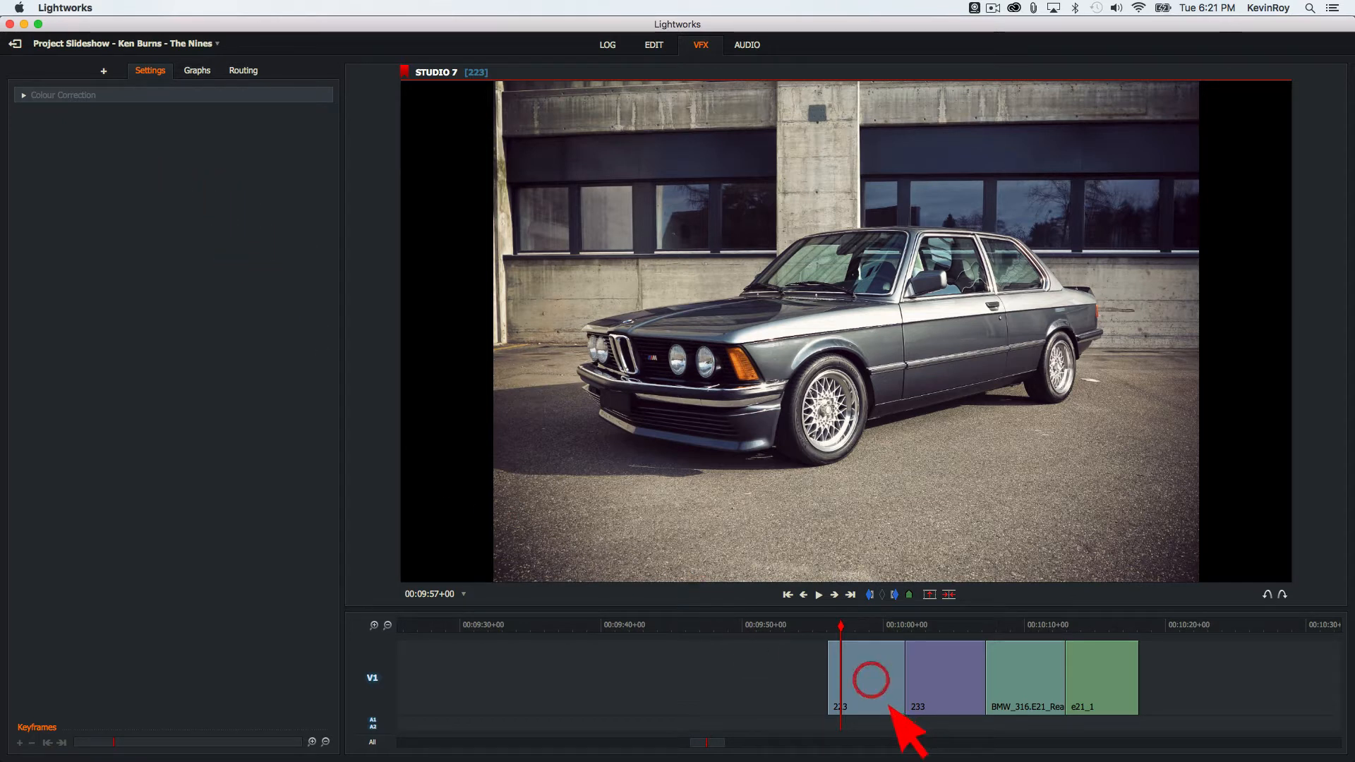
{"action": "left_click_drag", "start_coordinate": [840, 631], "coordinate": [840, 632]}
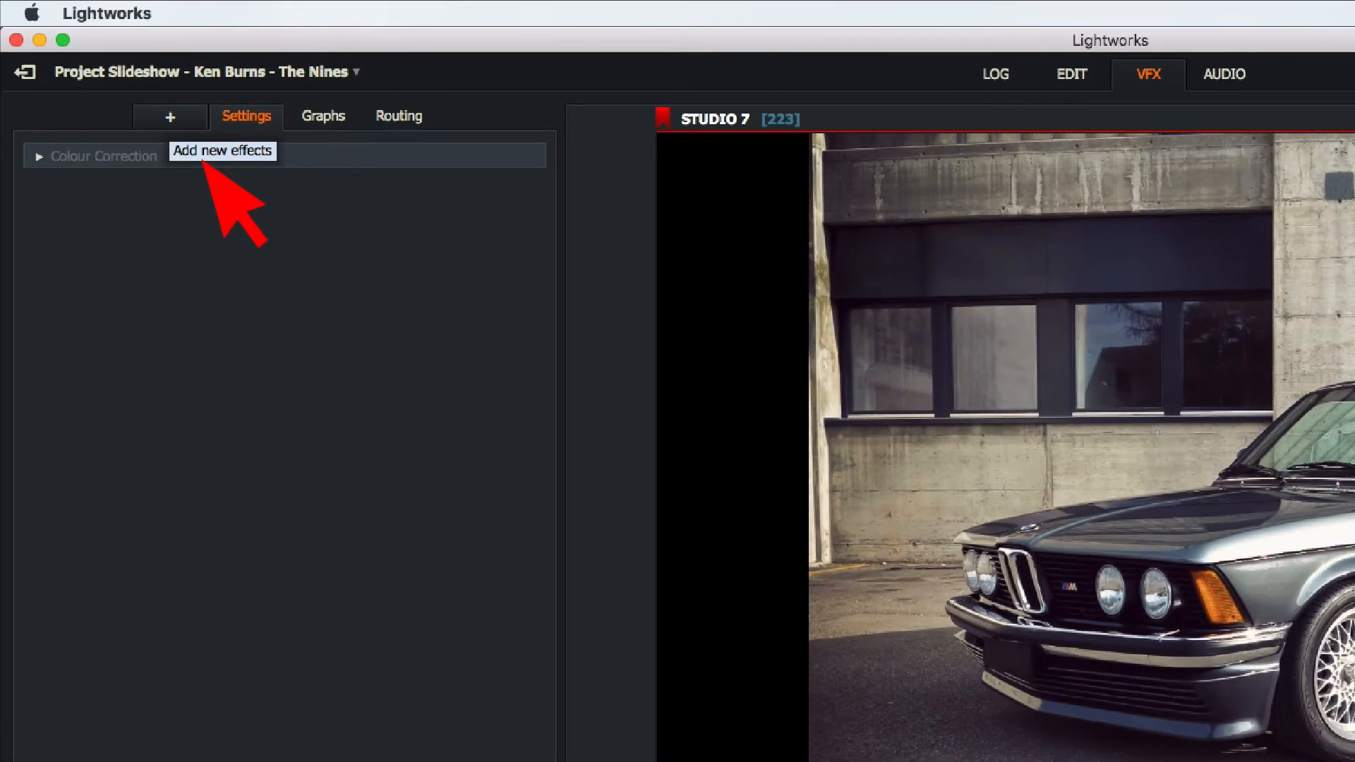
Step: Add the 2D DVE effect from the DVE category to clip 223 and expand its Crop settings
{"action": "left_click", "coordinate": [176, 120]}
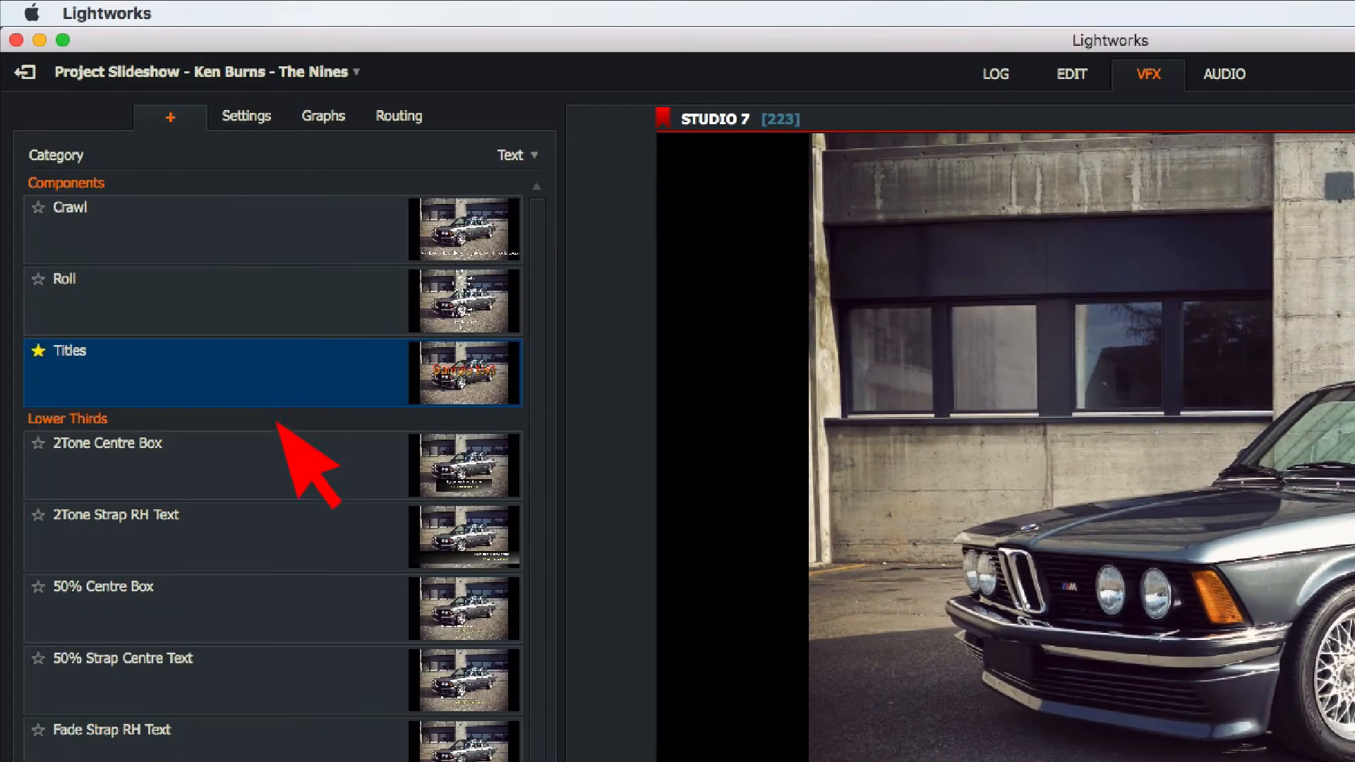
{"action": "scroll", "coordinate": [278, 424], "scroll_direction": "down", "scroll_amount": 3}
{"action": "scroll", "coordinate": [275, 449], "scroll_direction": "up", "scroll_amount": 3}
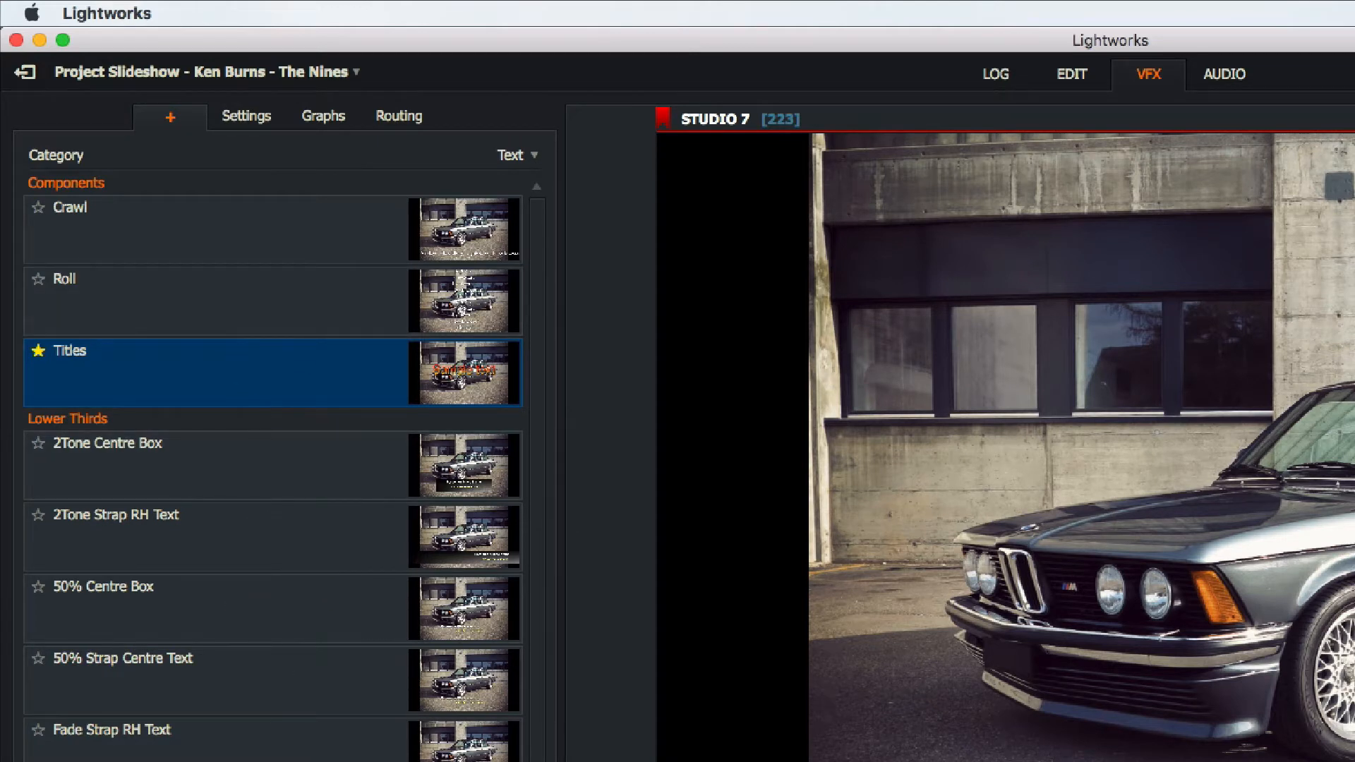
{"action": "left_click", "coordinate": [534, 155]}
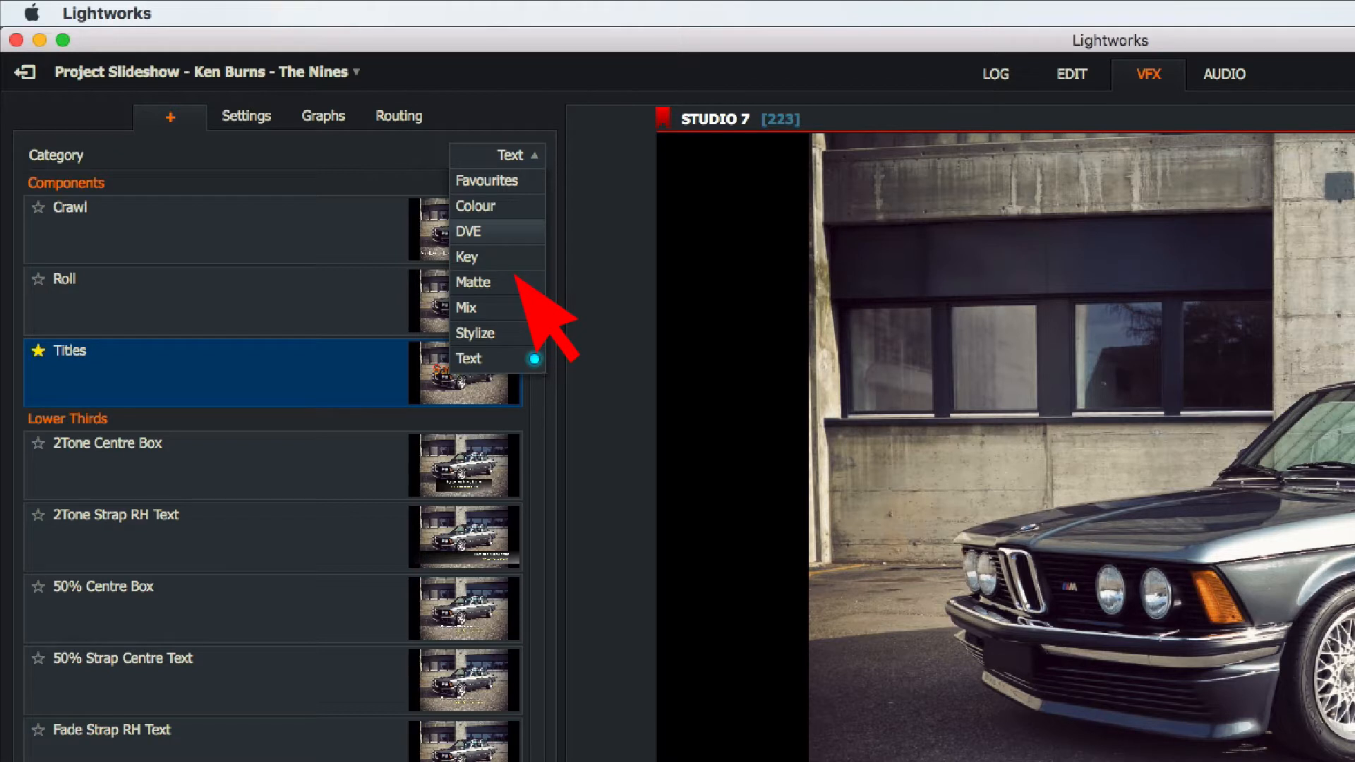
{"action": "left_click", "coordinate": [511, 231]}
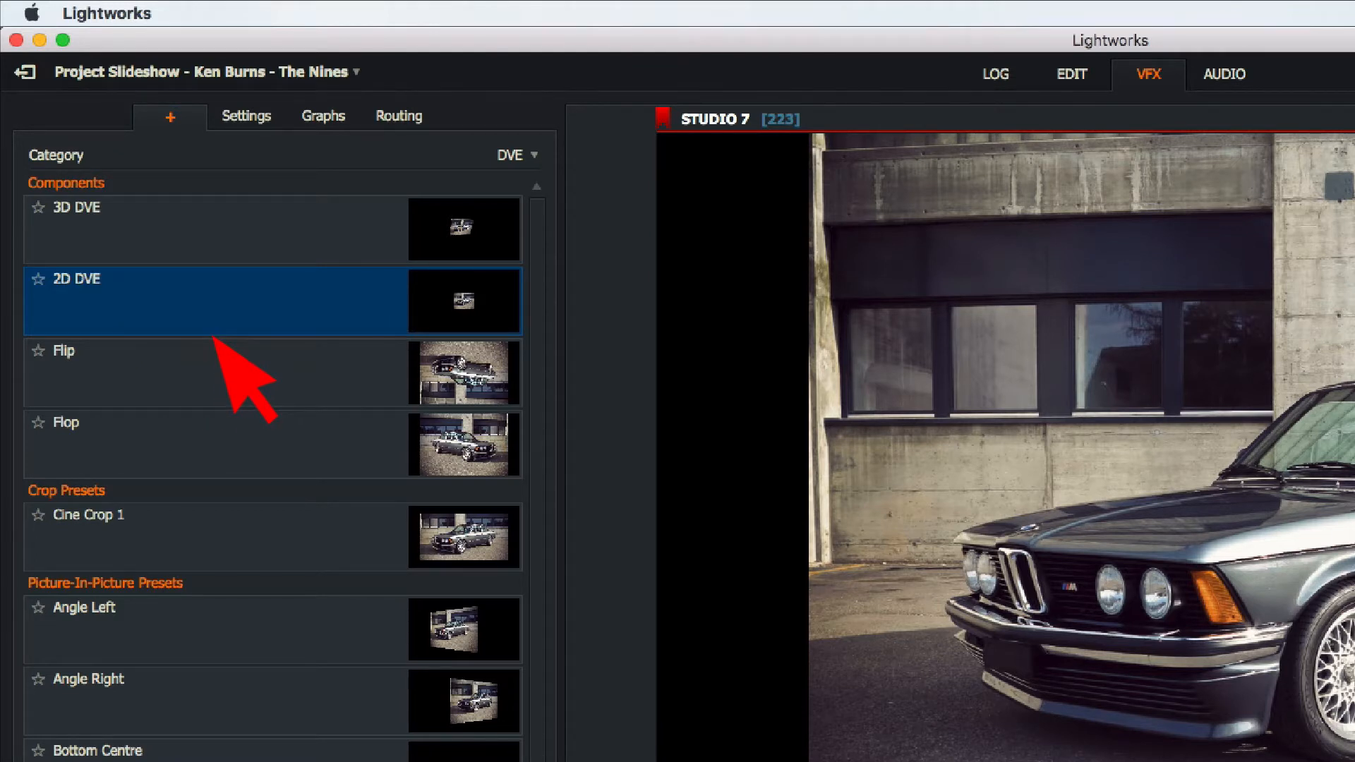
{"action": "double_click", "coordinate": [181, 292]}
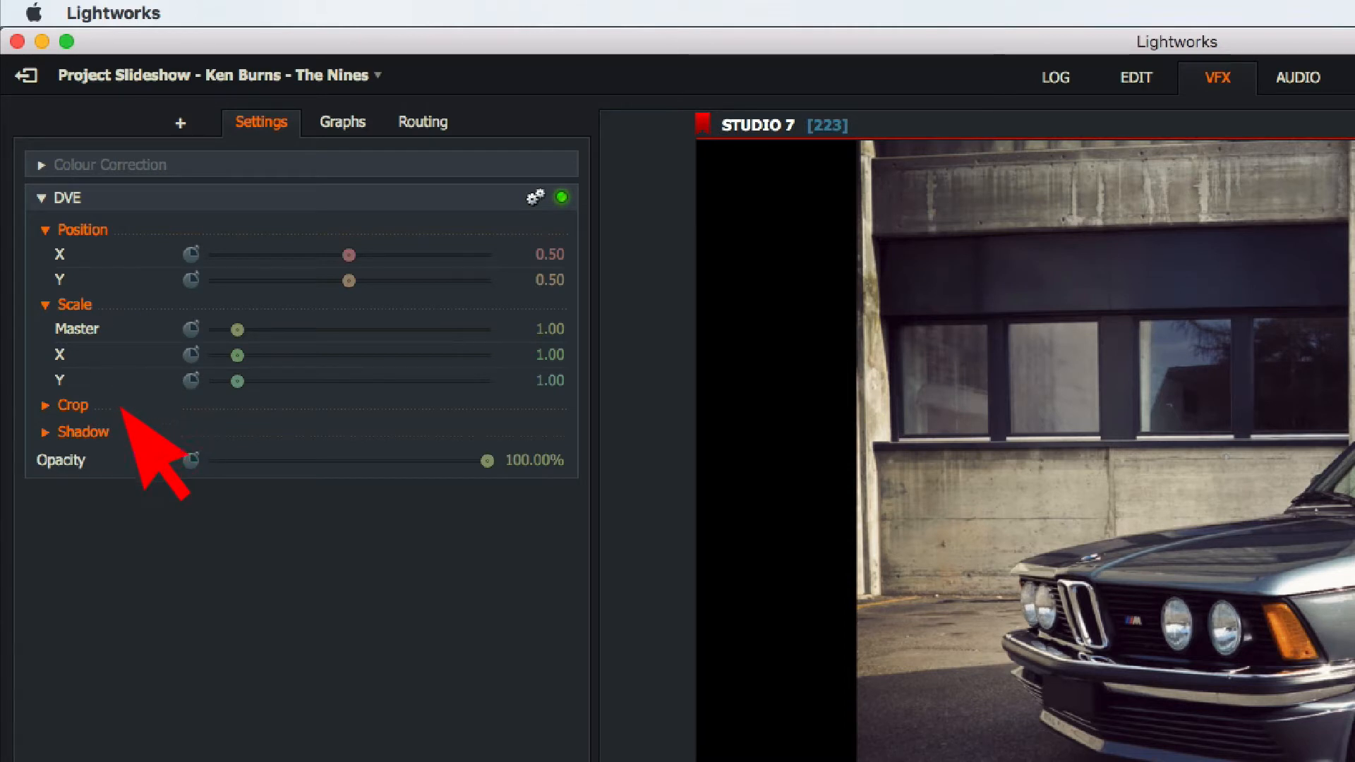
{"action": "left_click", "coordinate": [46, 405]}
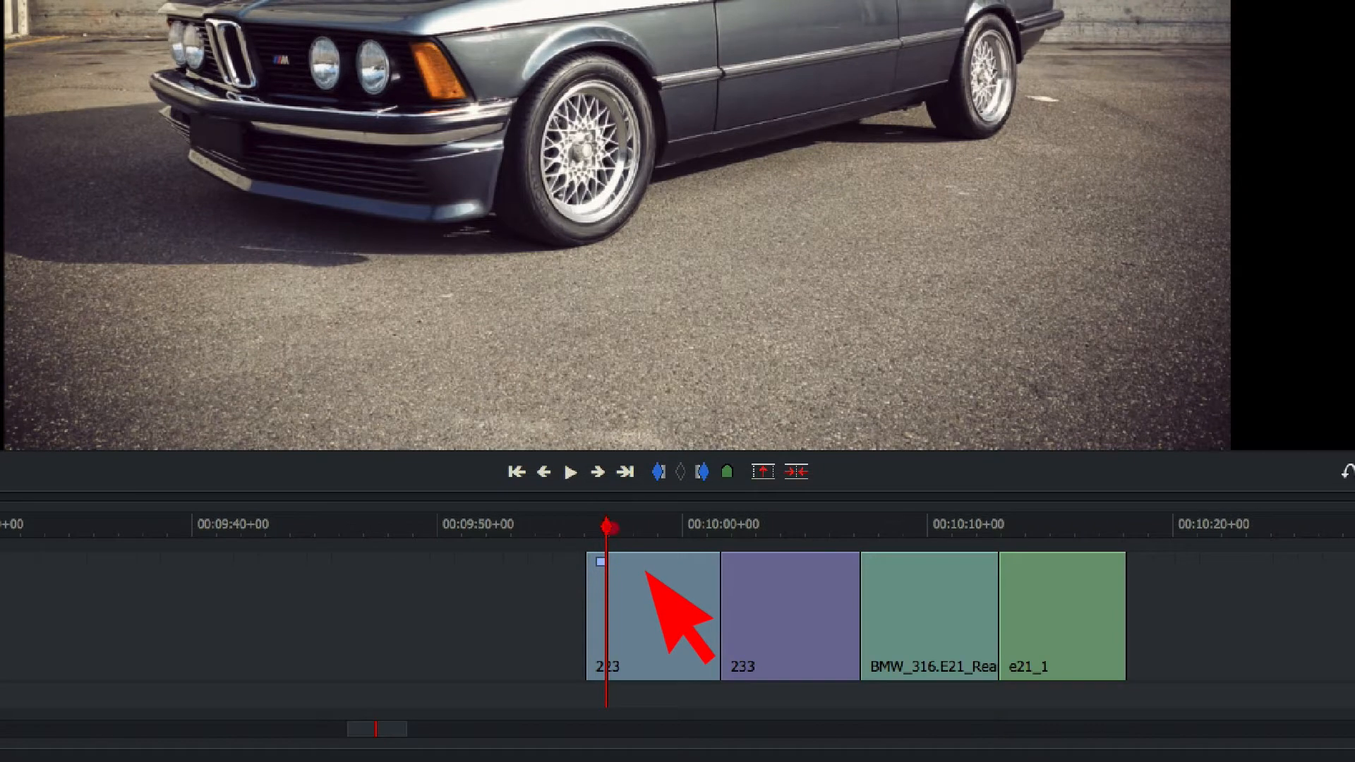
Step: Enable keyframing for the DVE's Master scale and set it to 1.73 at the first frame of clip 223
{"action": "left_click_drag", "start_coordinate": [644, 574], "coordinate": [653, 581]}
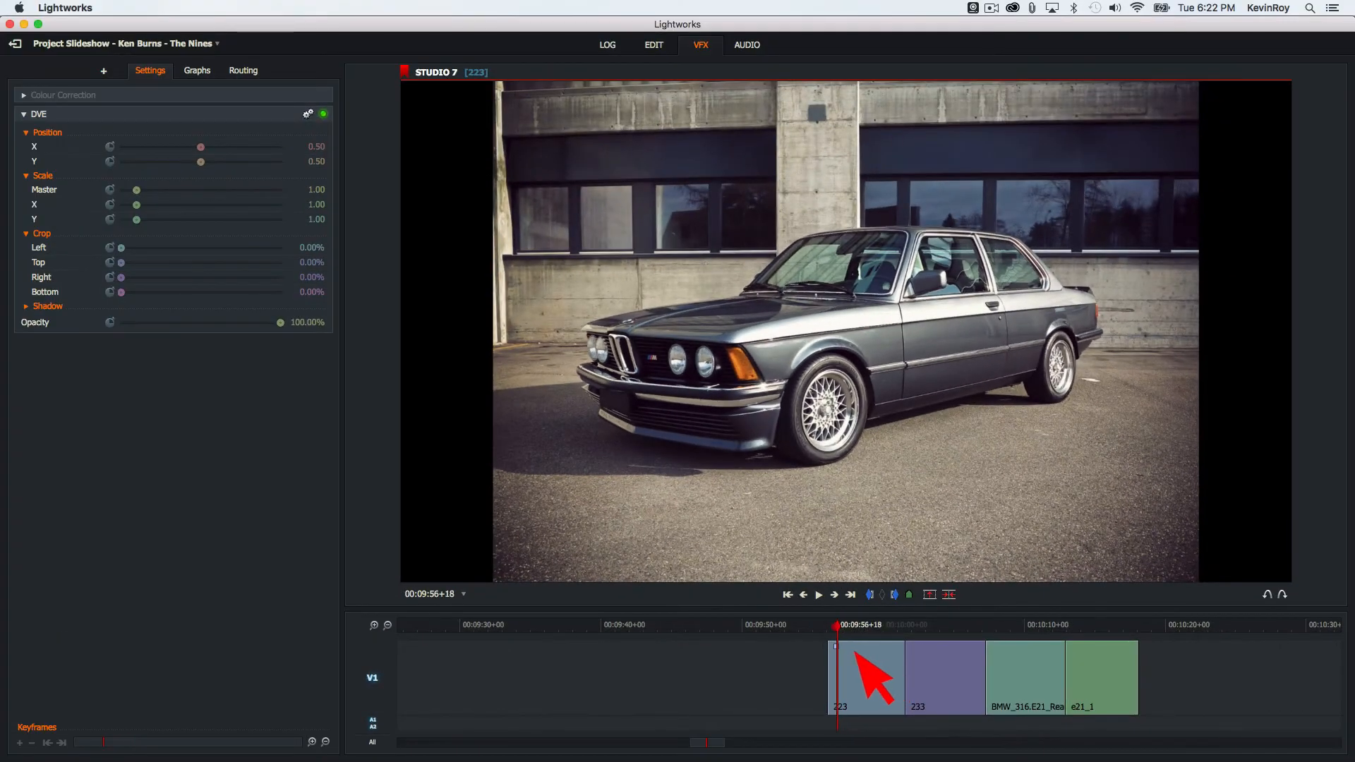
{"action": "mouse_move", "coordinate": [855, 653]}
{"action": "left_mouse_down"}
{"action": "mouse_move", "coordinate": [883, 661]}
{"action": "mouse_move", "coordinate": [847, 654]}
{"action": "left_mouse_up"}
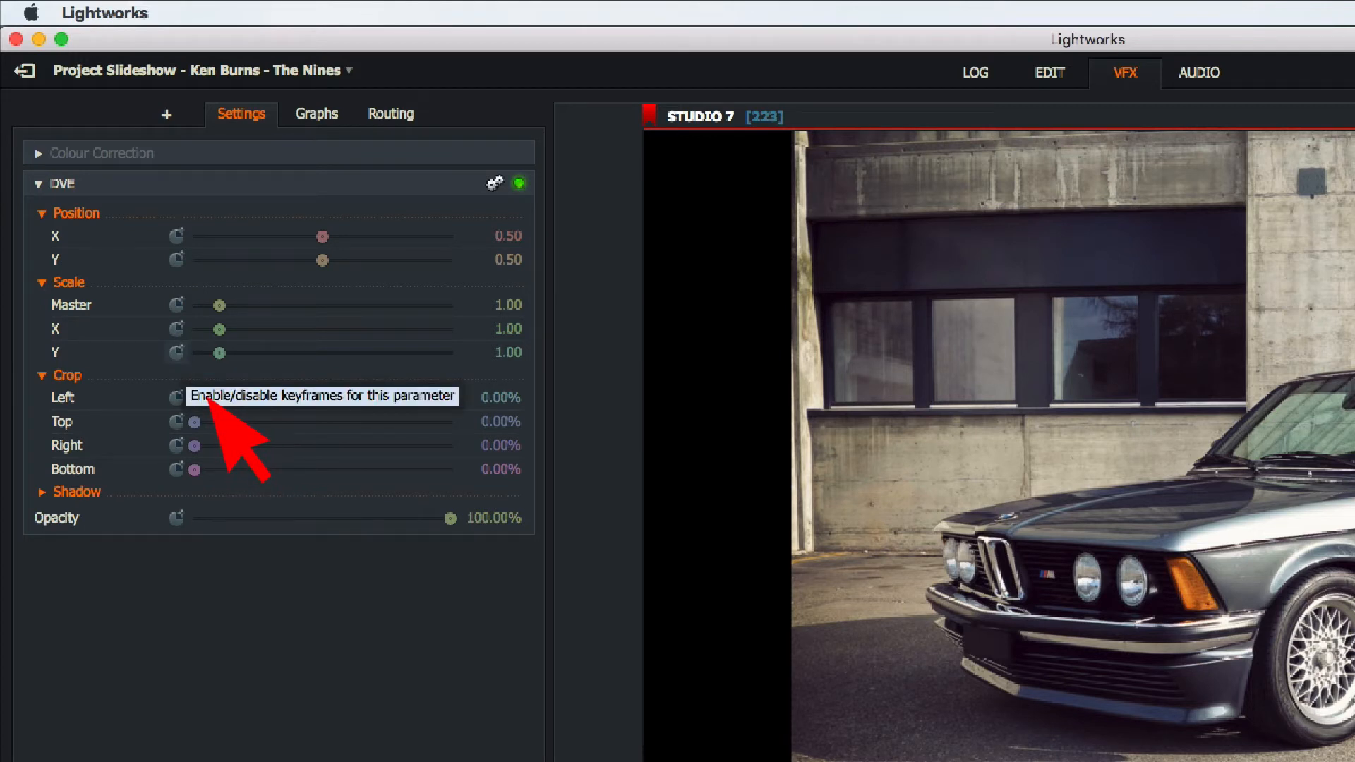
{"action": "left_click", "coordinate": [177, 353]}
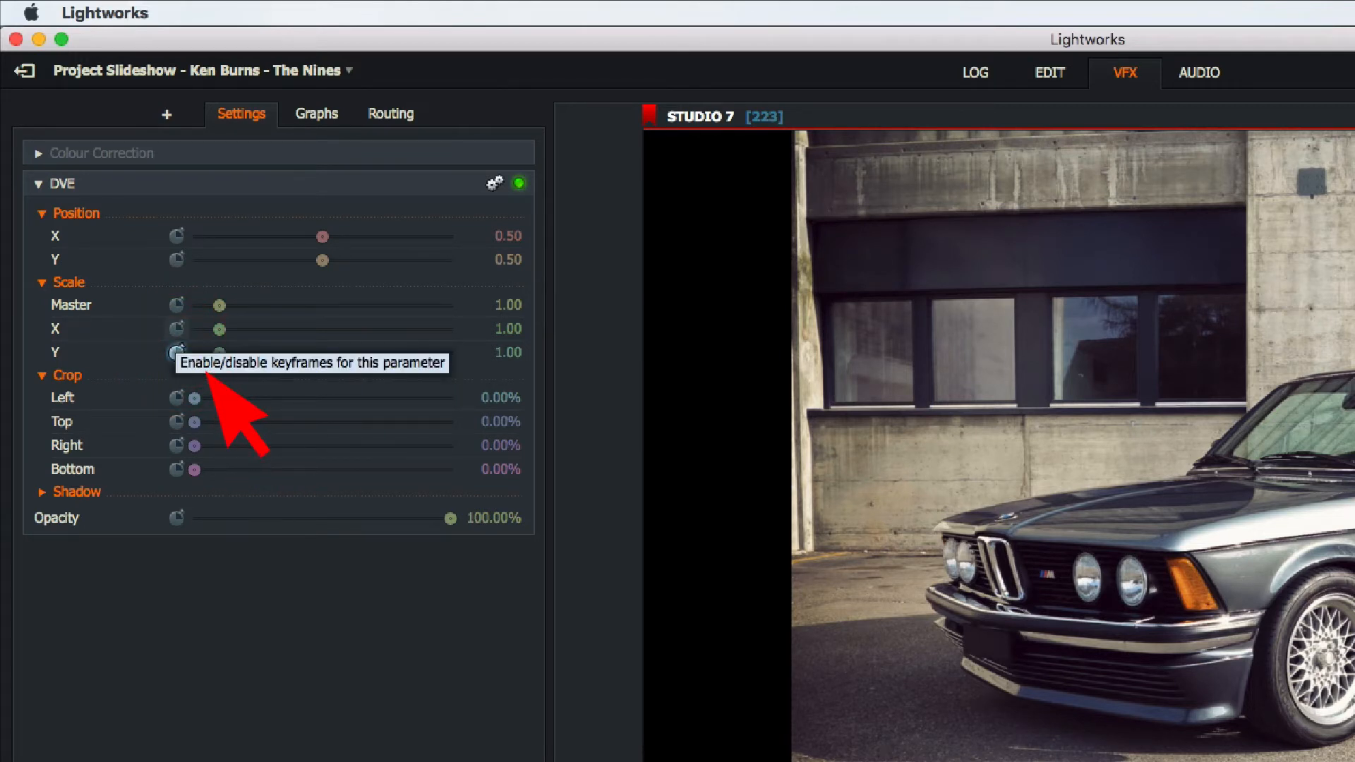
{"action": "left_click", "coordinate": [177, 352]}
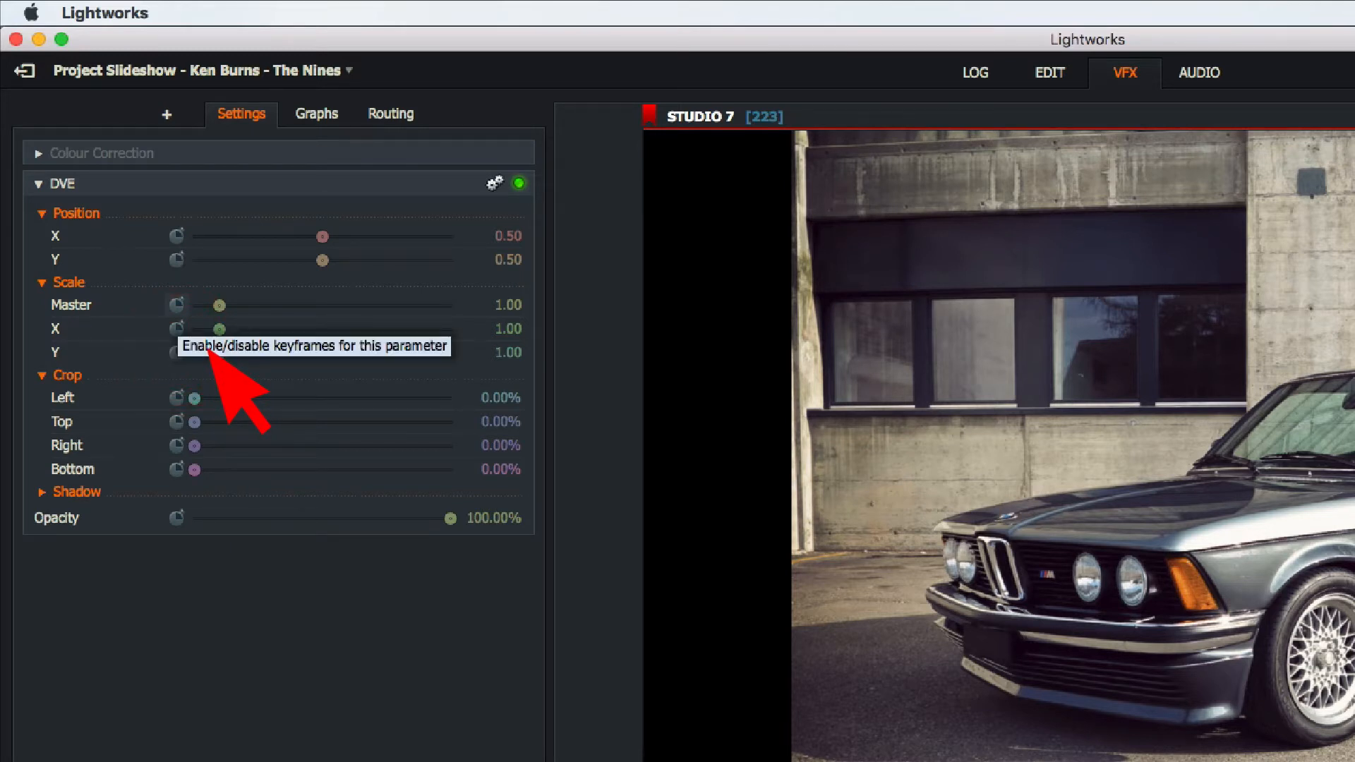
{"action": "left_click", "coordinate": [177, 305]}
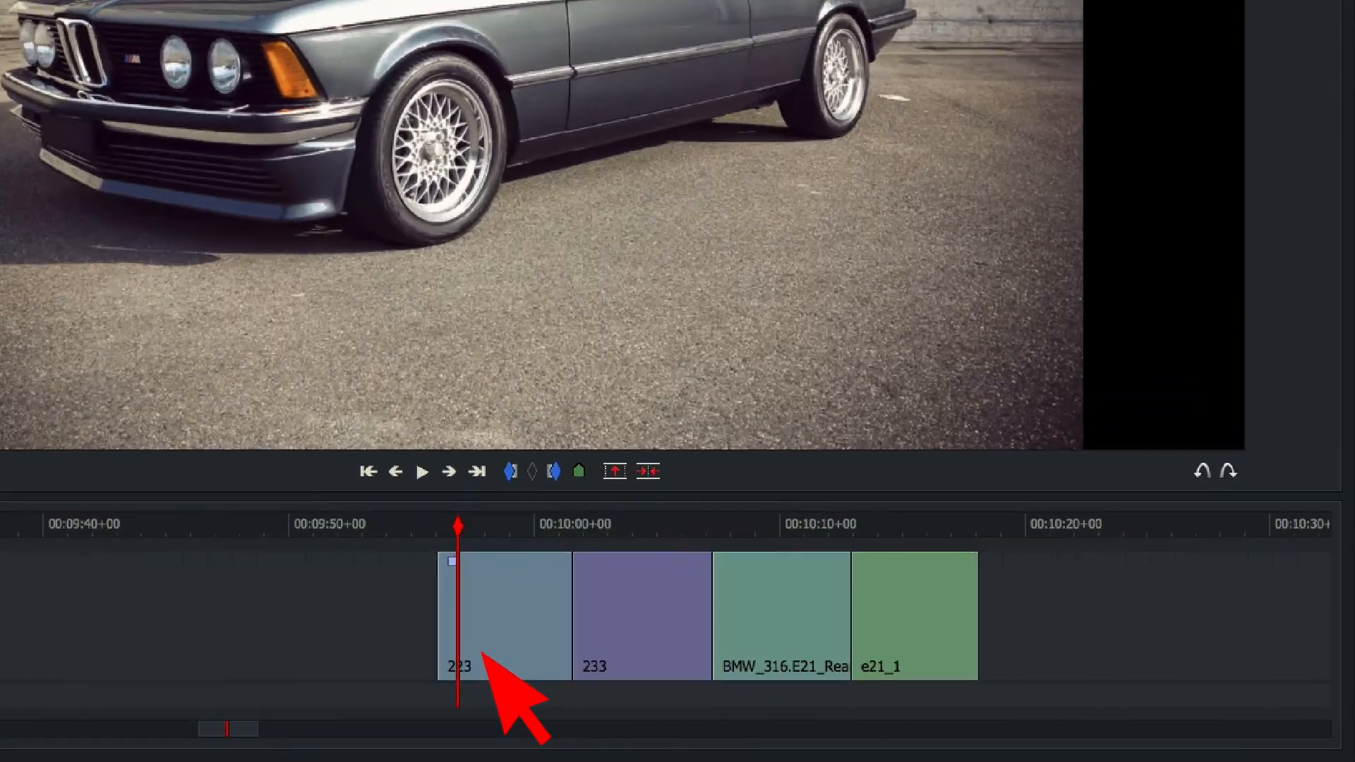
{"action": "key", "text": "a"}
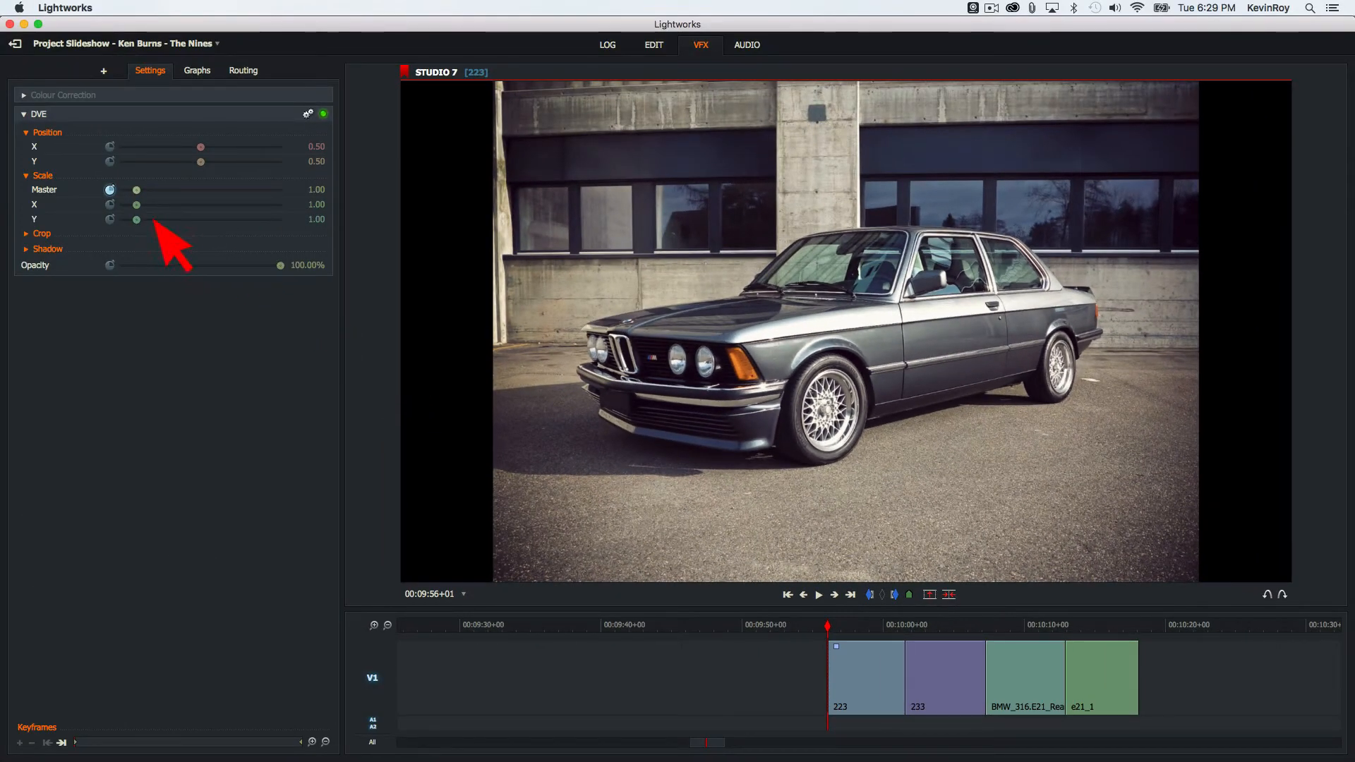
{"action": "left_click_drag", "start_coordinate": [156, 218], "coordinate": [208, 223]}
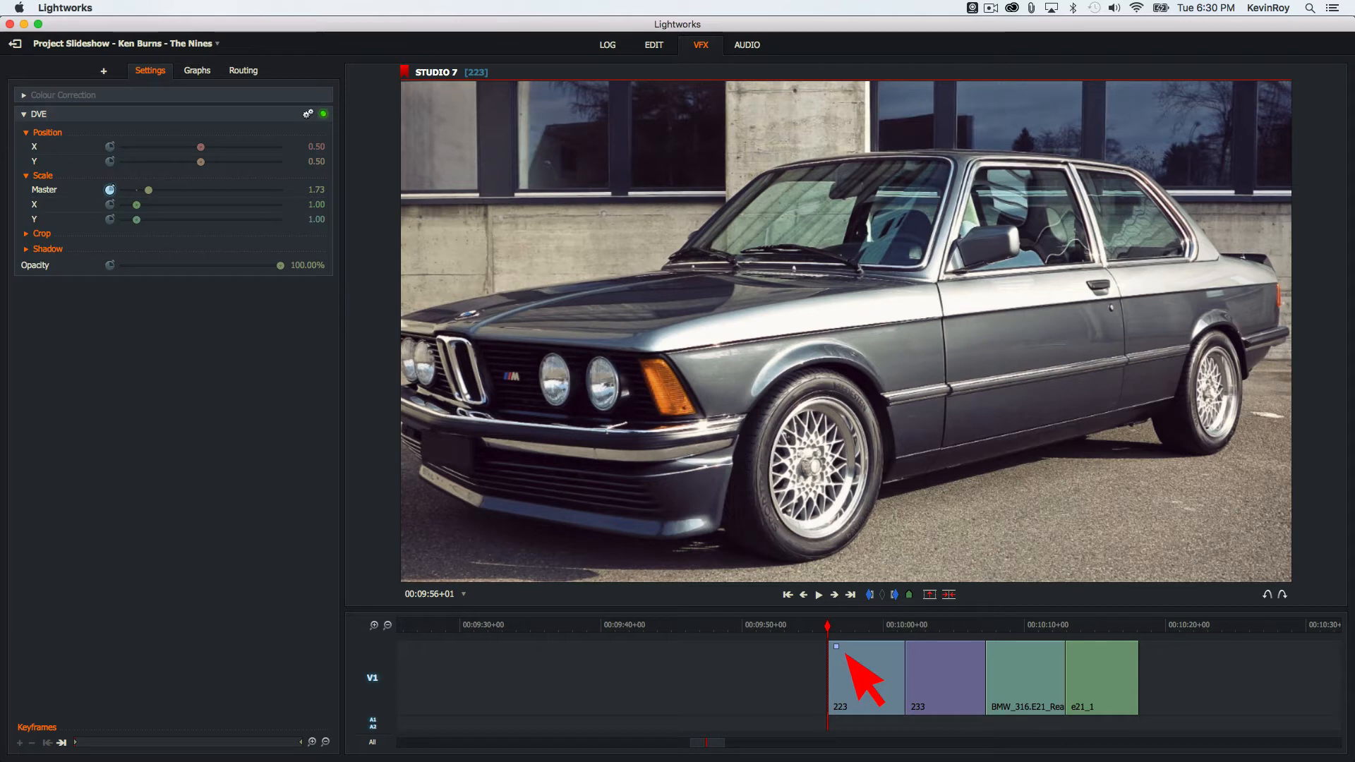
Step: Go to the last frame of clip 223 and set the Master scale to 1.33 there
{"action": "key", "text": "s"}
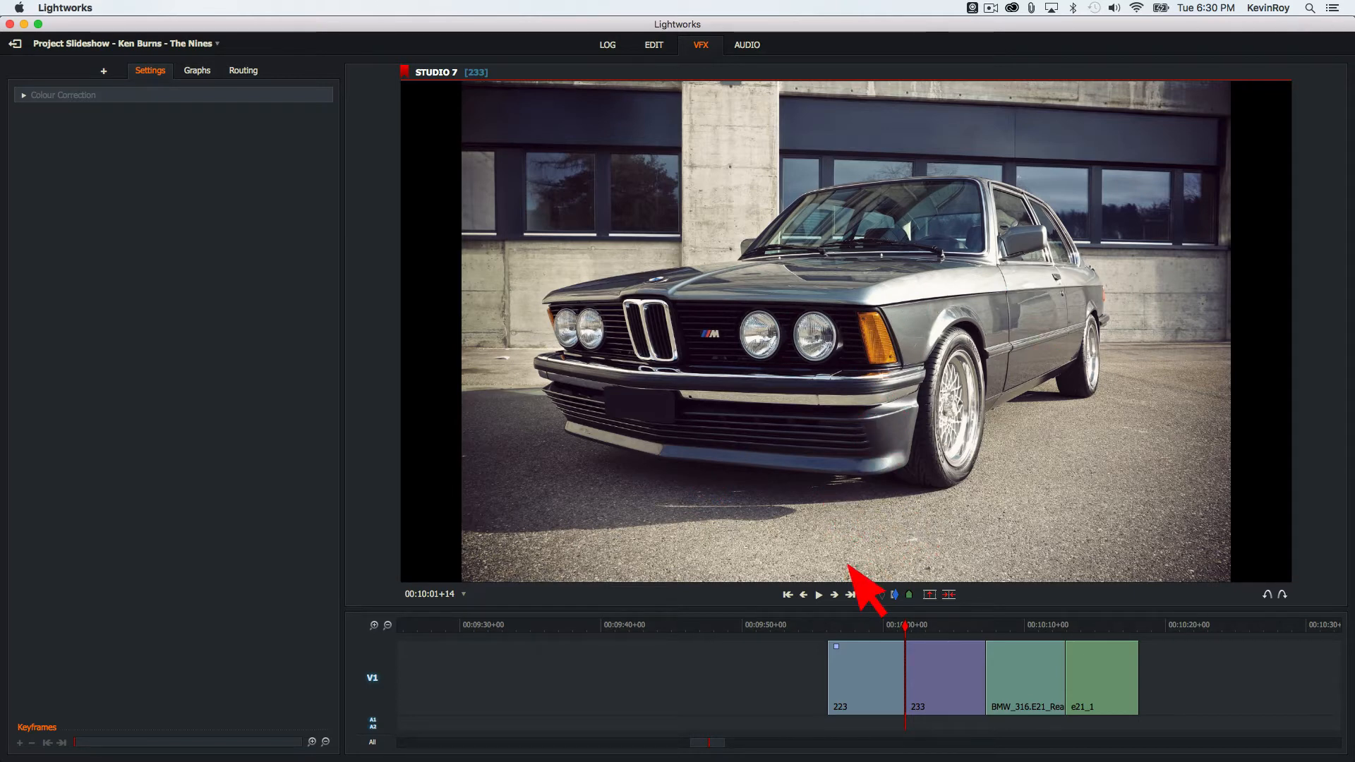
{"action": "key", "text": "Left"}
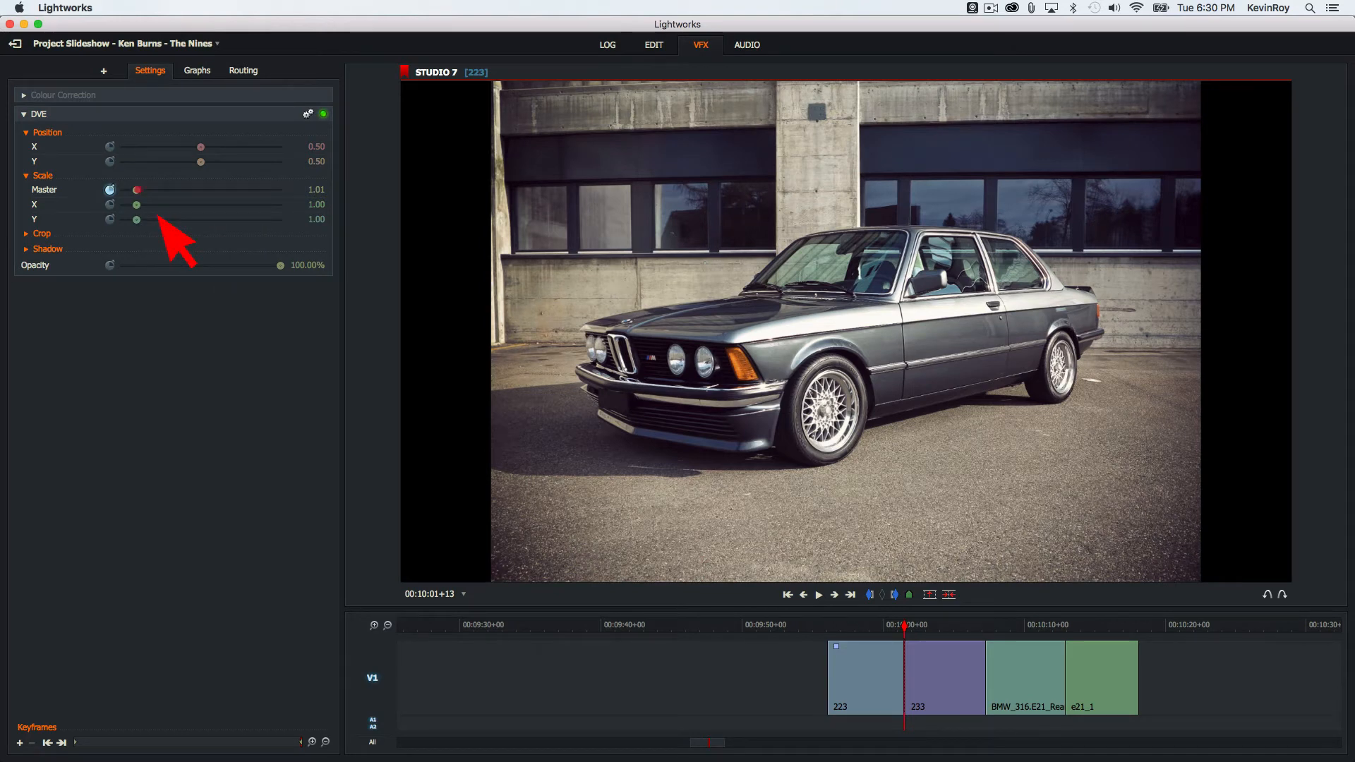
{"action": "left_click_drag", "start_coordinate": [136, 189], "coordinate": [142, 189]}
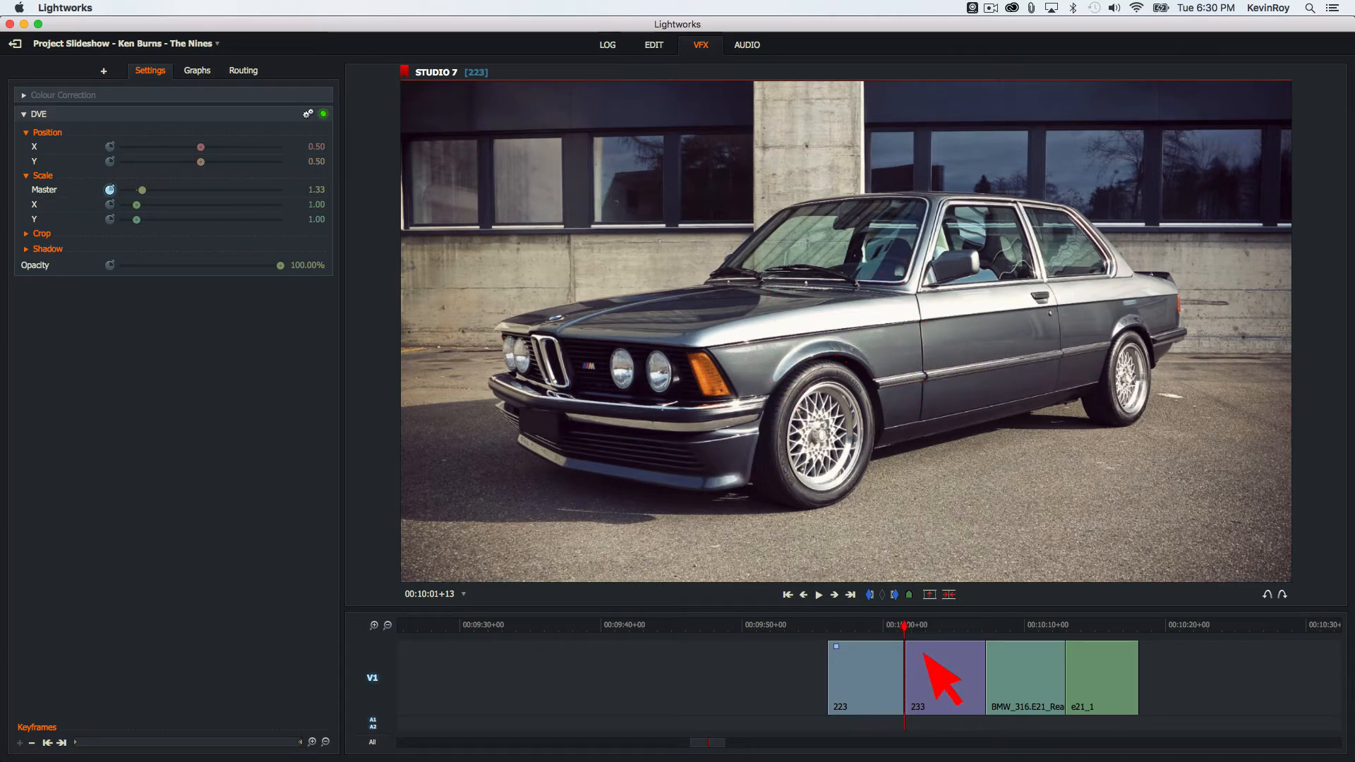
Step: Scrub back to the start of clip 223, inspect the Master scale keyframe graph and return to the effect settings
{"action": "left_click_drag", "start_coordinate": [924, 656], "coordinate": [857, 659]}
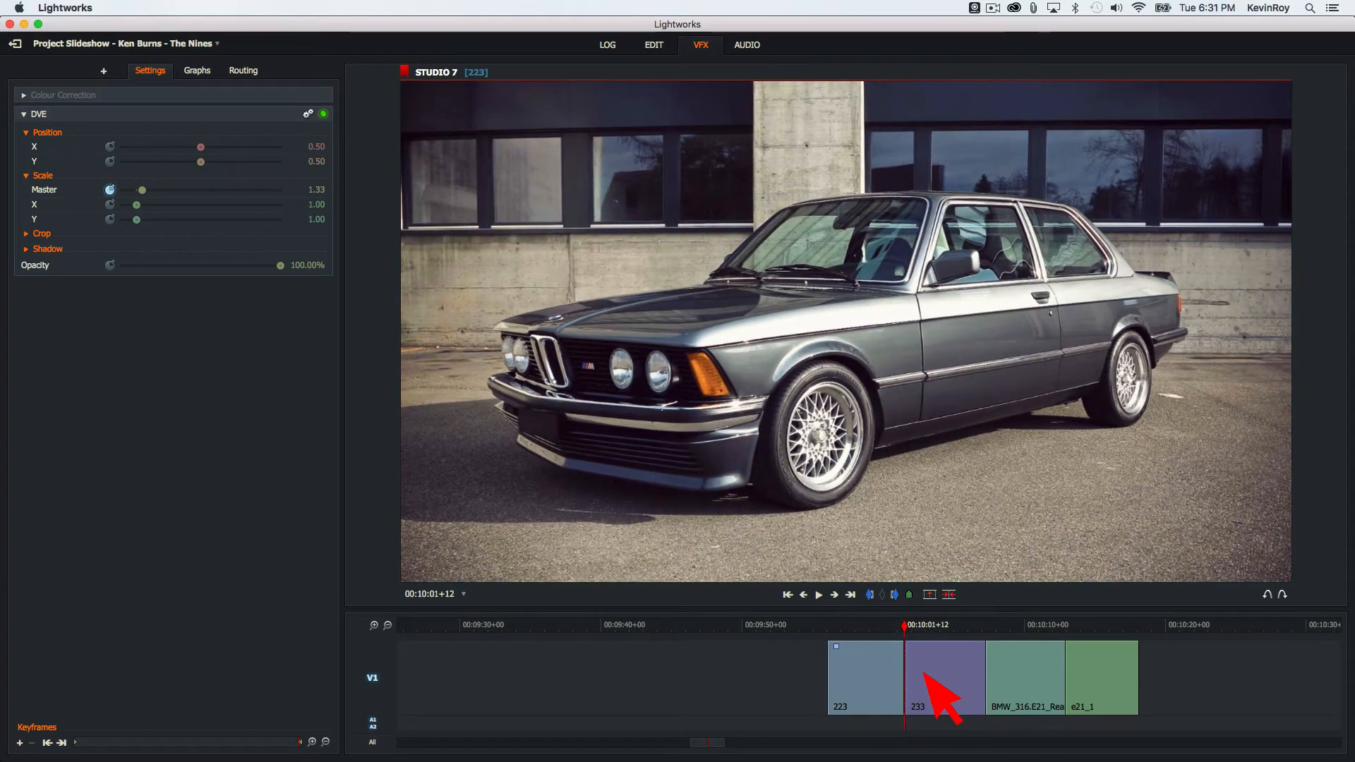
{"action": "left_click_drag", "start_coordinate": [904, 639], "coordinate": [851, 653]}
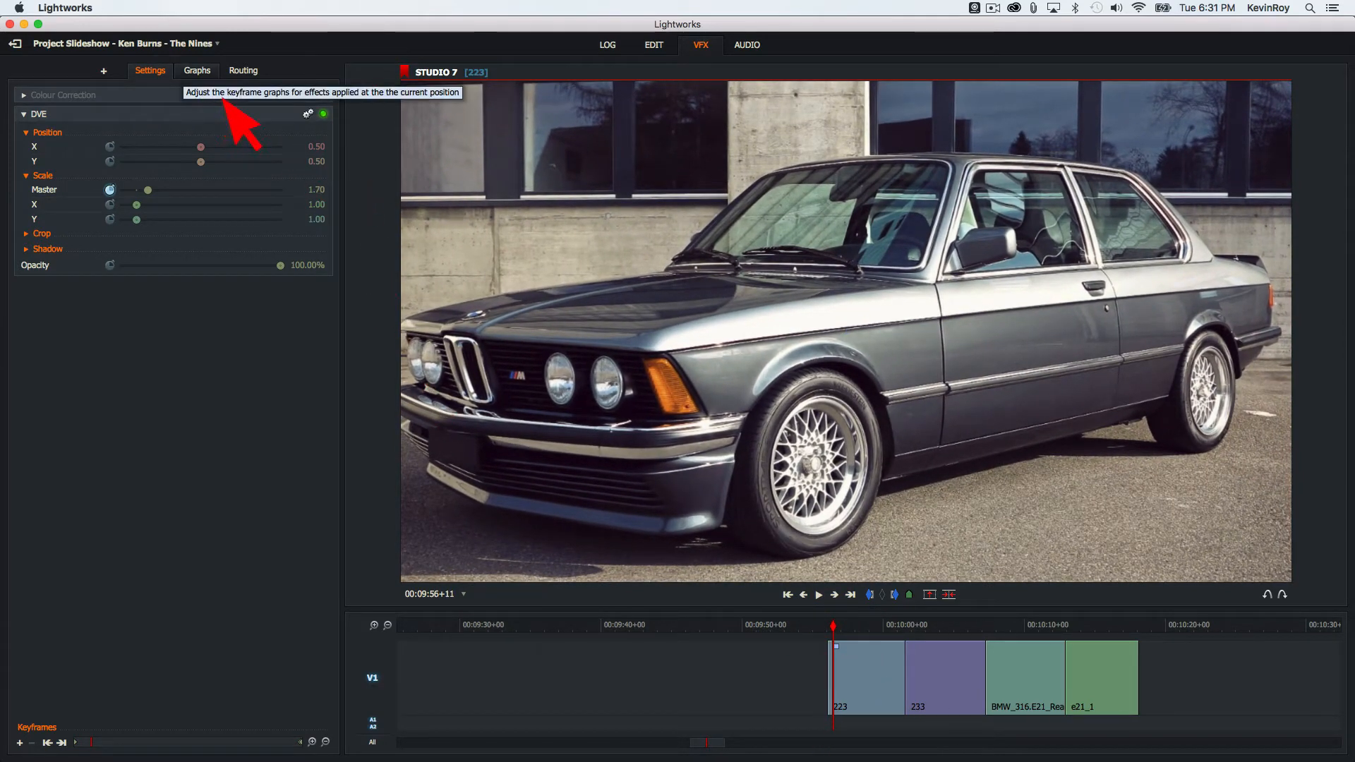
{"action": "left_click", "coordinate": [199, 71]}
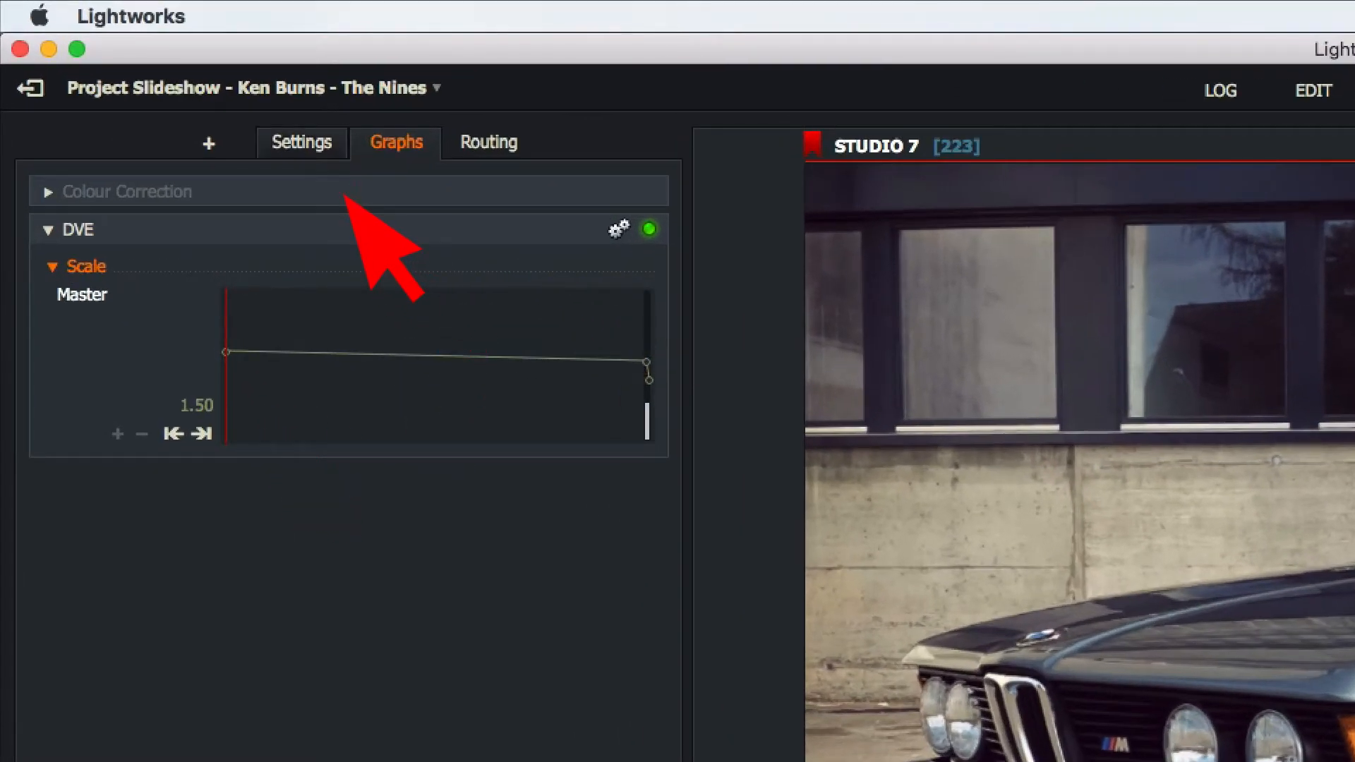
{"action": "left_click", "coordinate": [151, 72]}
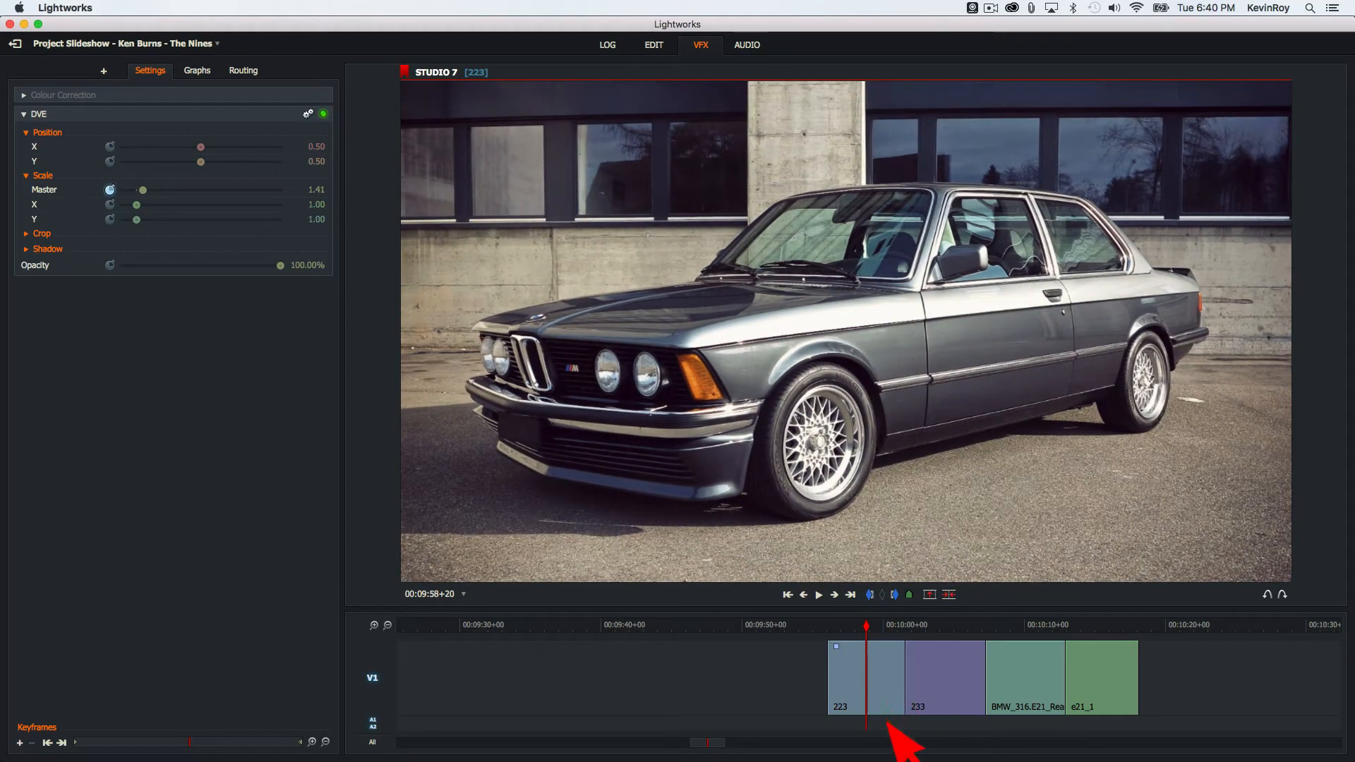
Step: Place the playhead at 00:09:58+21, midway through clip 223, and set the Master scale to 2.57 there
{"action": "left_click_drag", "start_coordinate": [885, 702], "coordinate": [883, 721]}
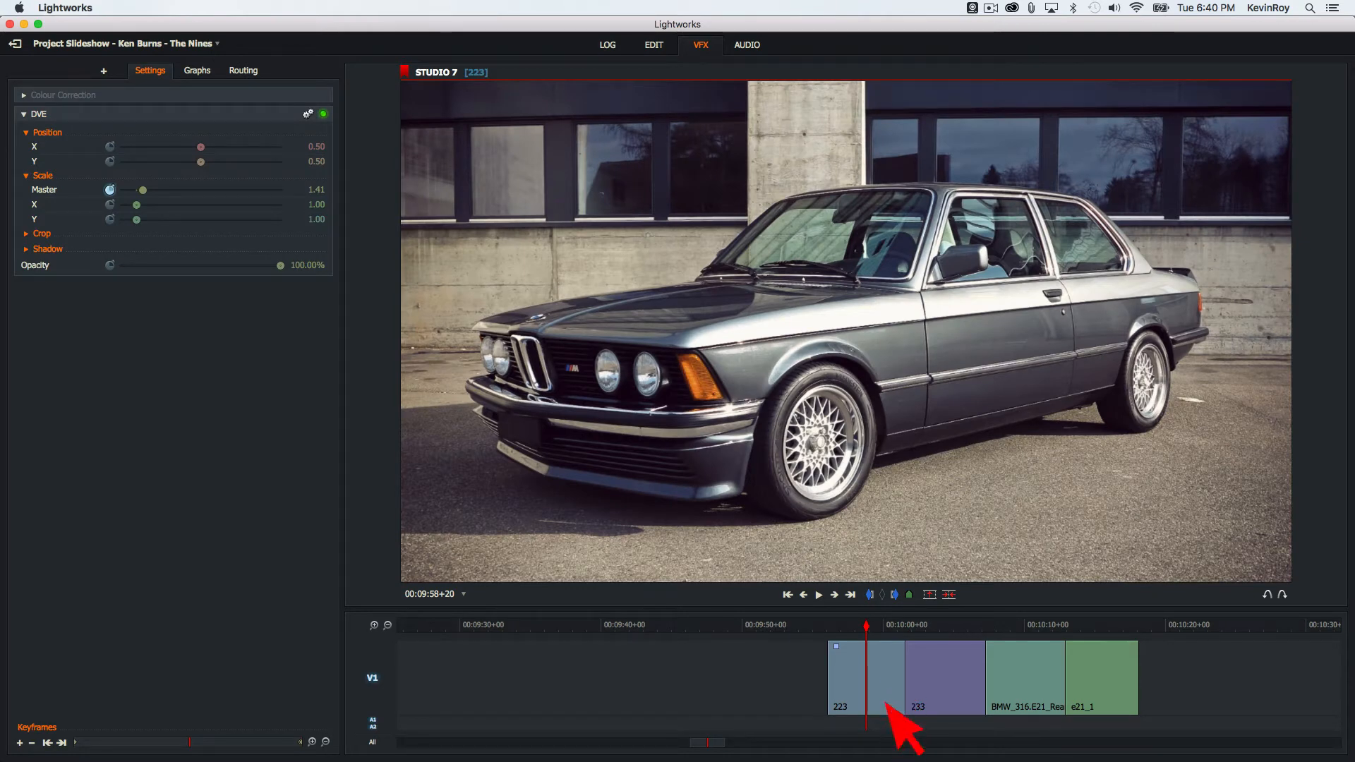
{"action": "left_click_drag", "start_coordinate": [867, 699], "coordinate": [886, 658]}
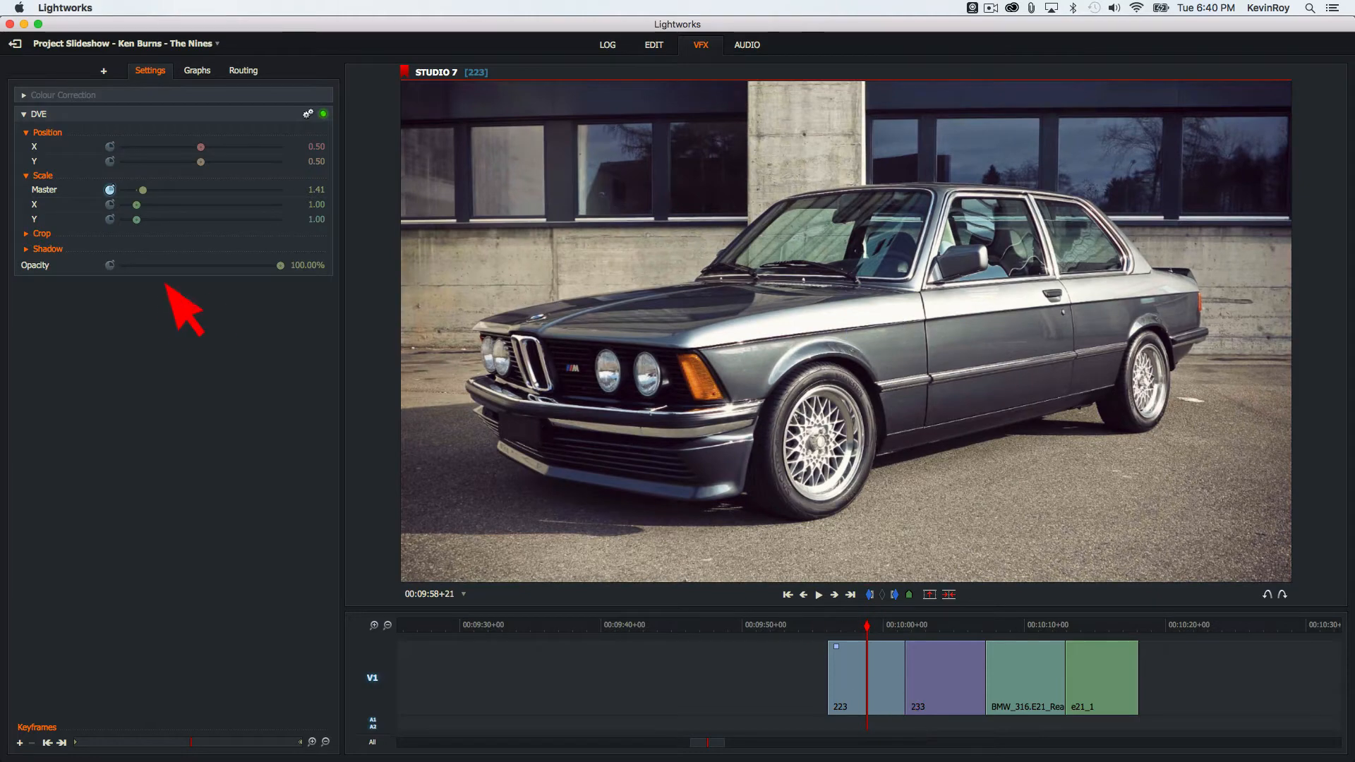
{"action": "left_click_drag", "start_coordinate": [164, 219], "coordinate": [185, 209]}
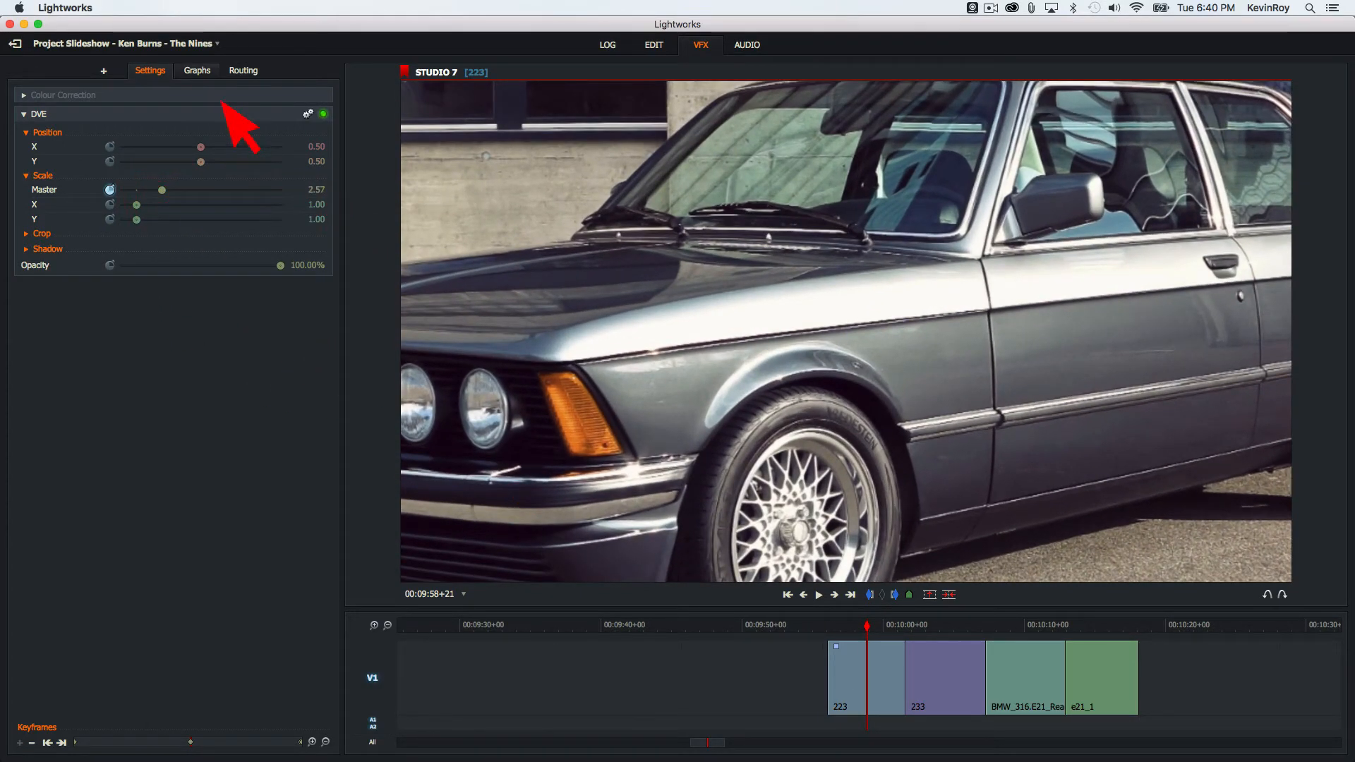
Step: Show the Master scale keyframe graph and set the middle keyframe's value to 2.00
{"action": "left_click", "coordinate": [197, 70]}
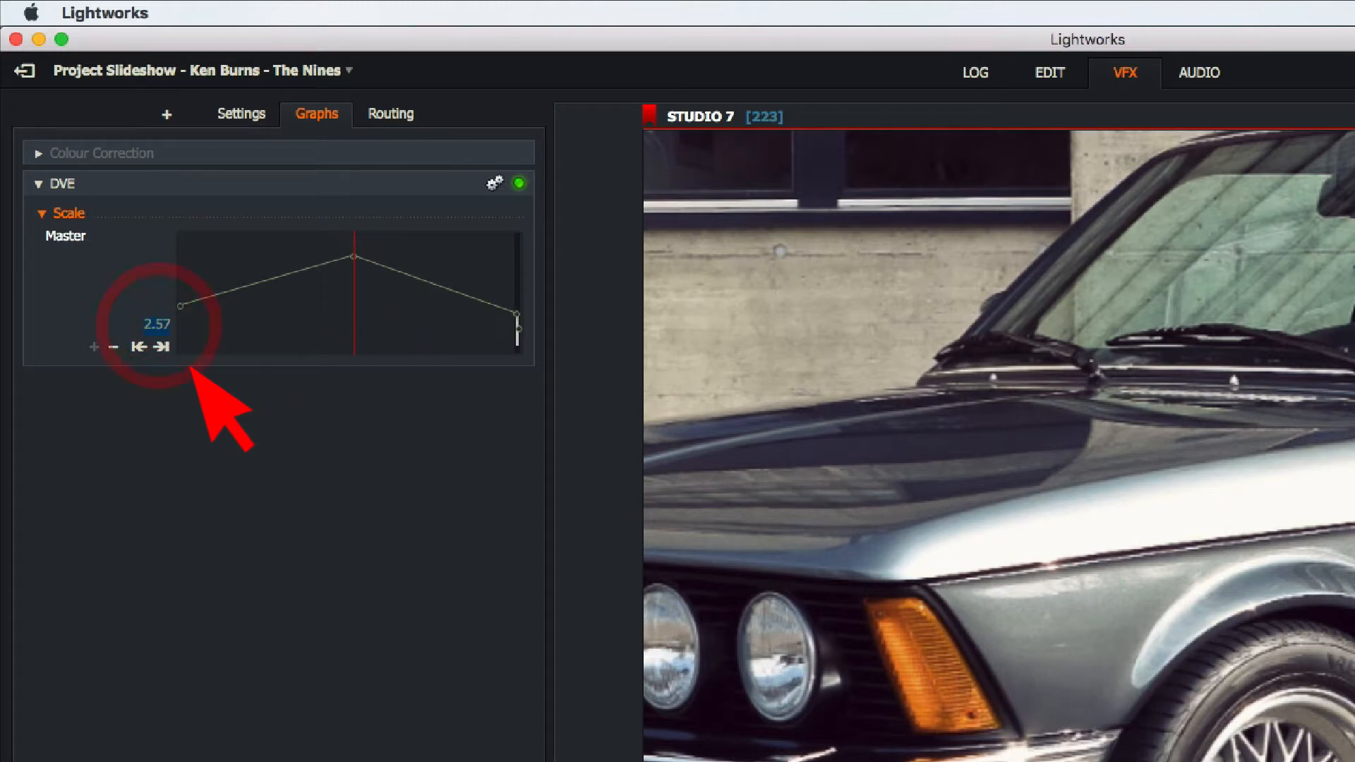
{"action": "type", "text": "2.00"}
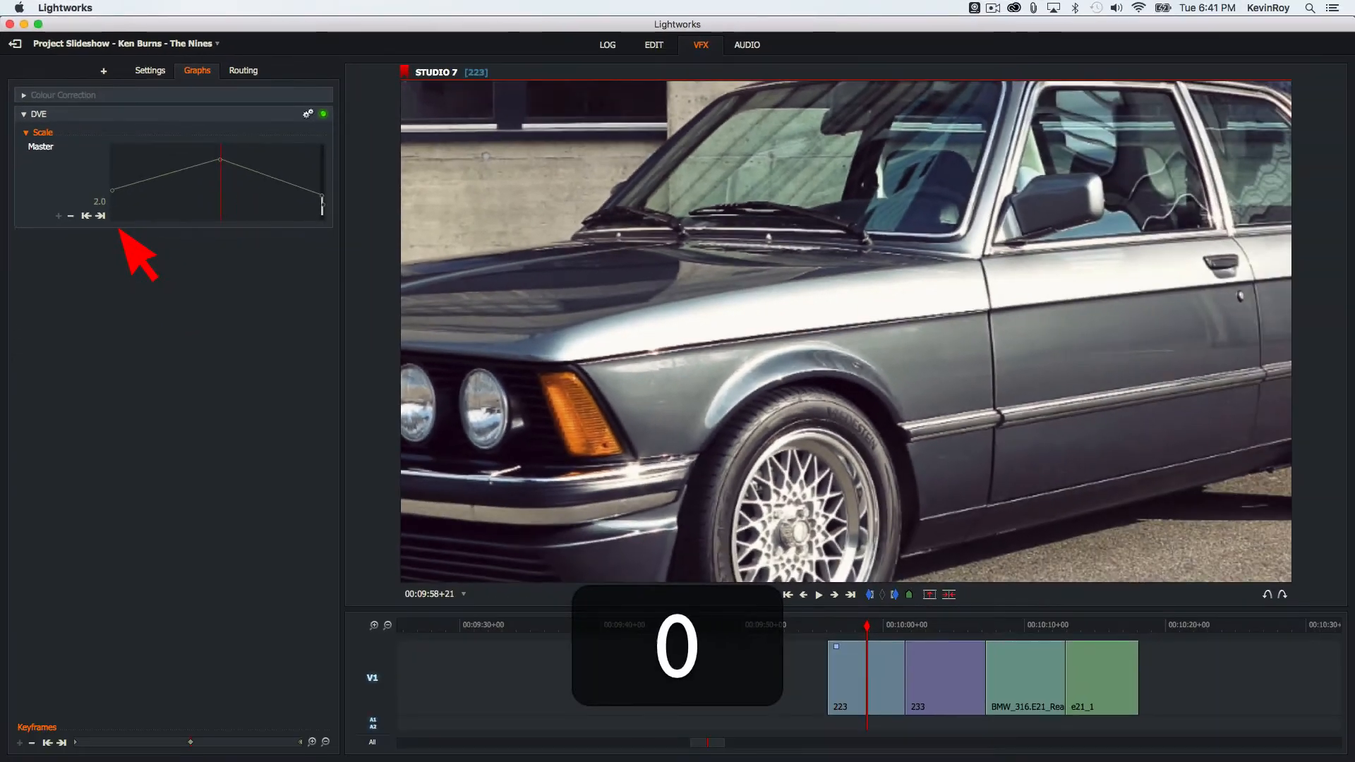
{"action": "key", "text": "Return"}
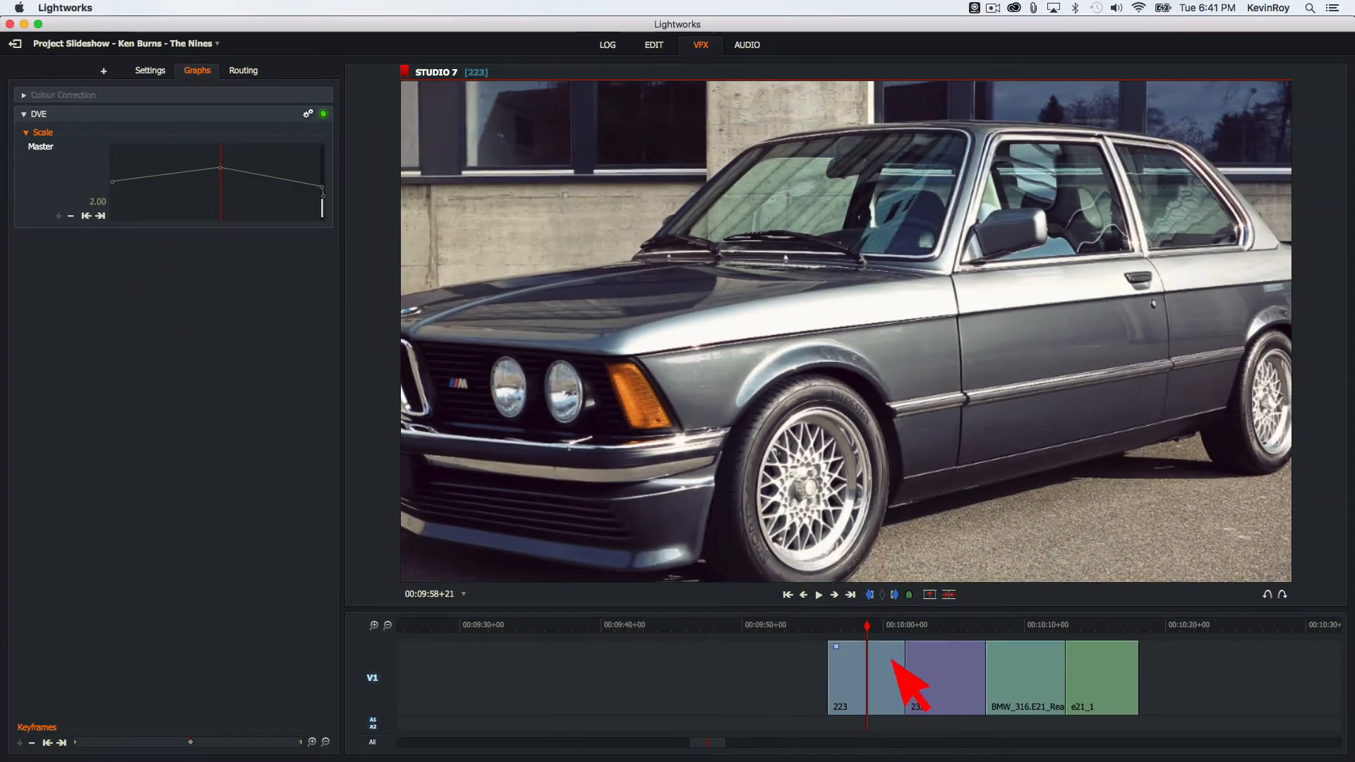
Step: Move back near the start of clip 223, play its zoom animation and stop playback in clip 233
{"action": "key", "text": "Left"}
{"action": "key", "text": "Left"}
{"action": "key", "text": "Left"}
{"action": "key", "text": "Left"}
{"action": "key", "text": "Left"}
{"action": "key", "text": "Left"}
{"action": "key", "text": "Left"}
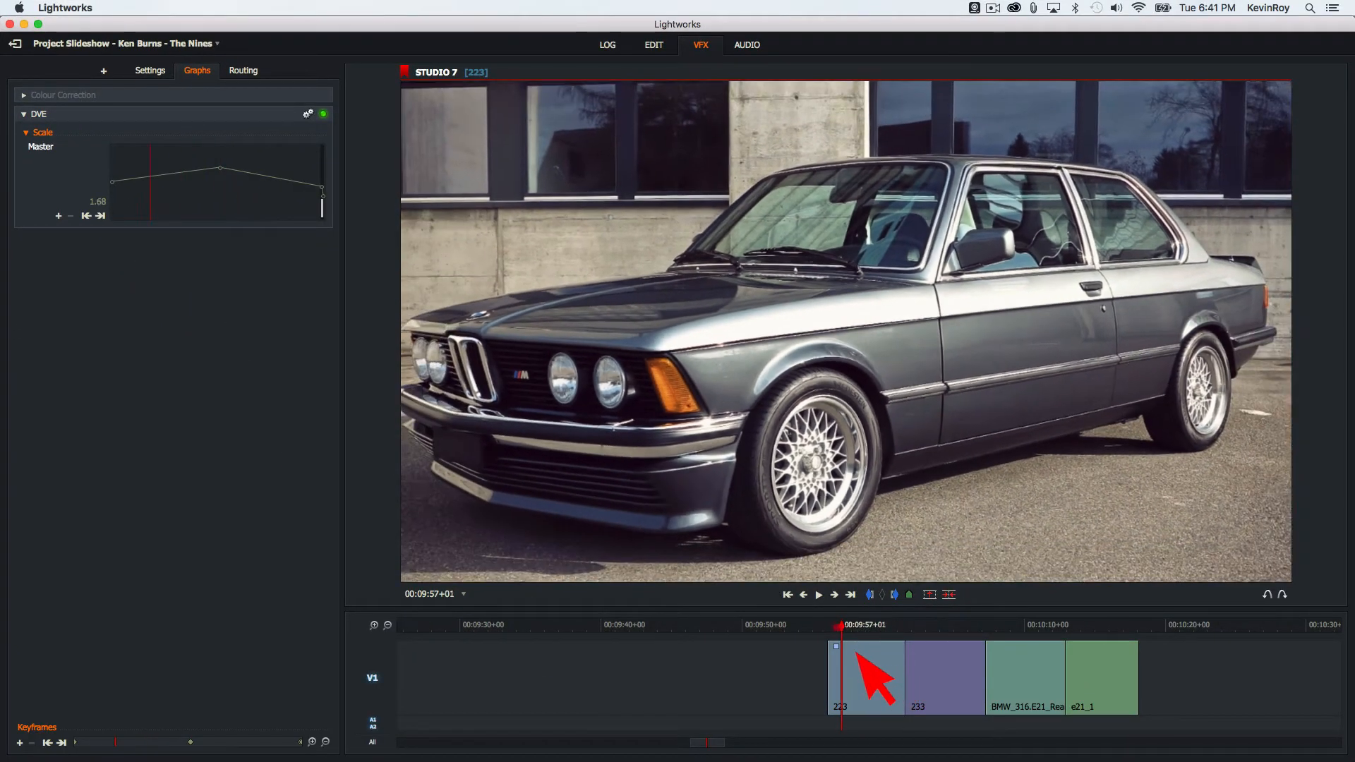
{"action": "left_click_drag", "start_coordinate": [887, 656], "coordinate": [849, 659]}
{"action": "key", "text": "space"}
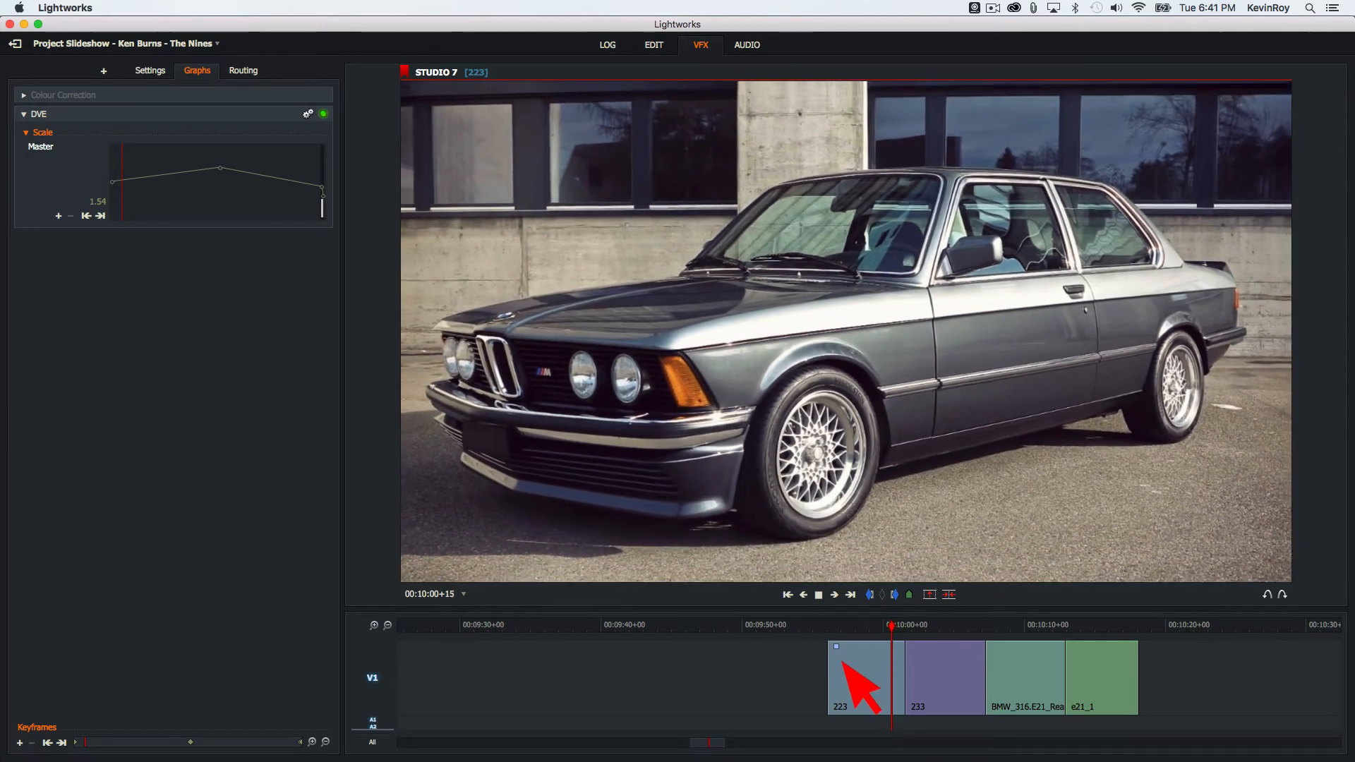
{"action": "key", "text": "space"}
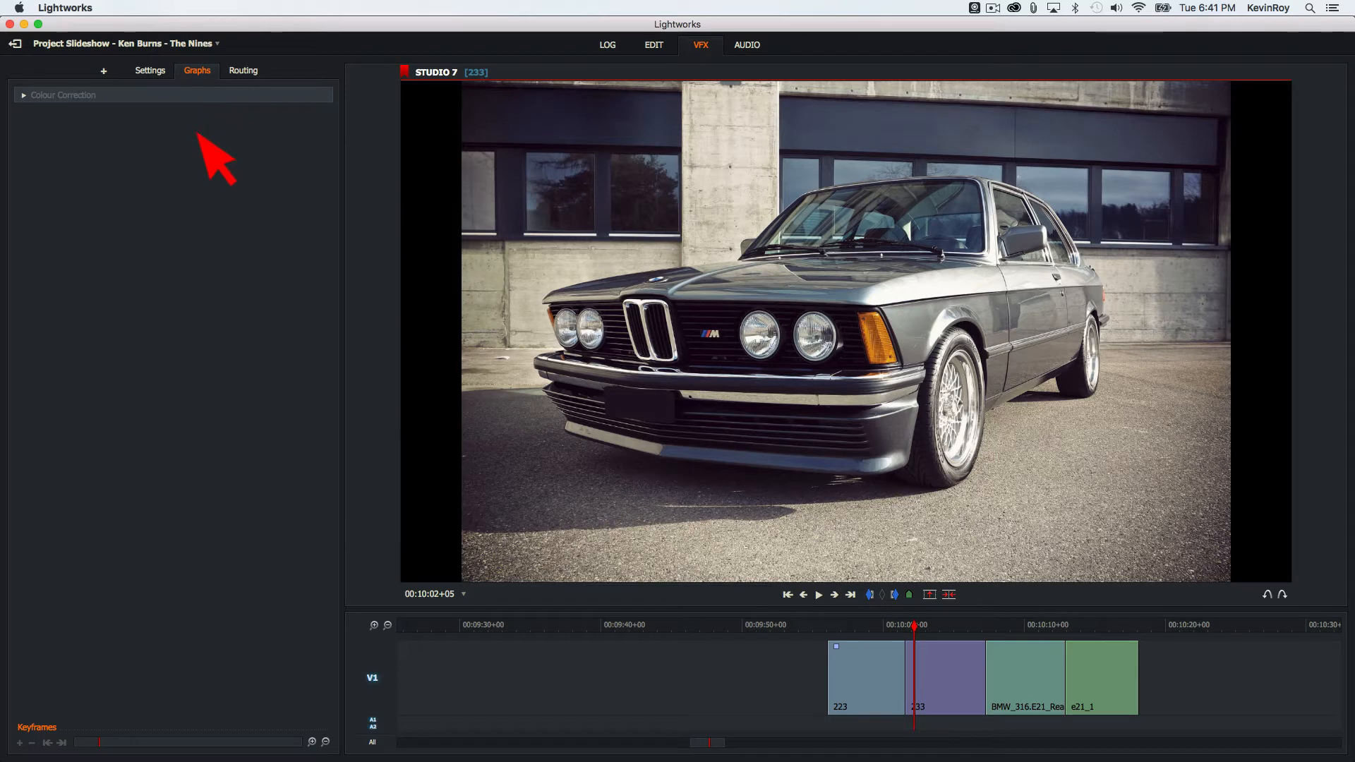
Step: Return the playhead to clip 223 and undo the last two Master scale changes, removing the middle keyframe
{"action": "left_click", "coordinate": [879, 663]}
{"action": "key", "text": "super"}
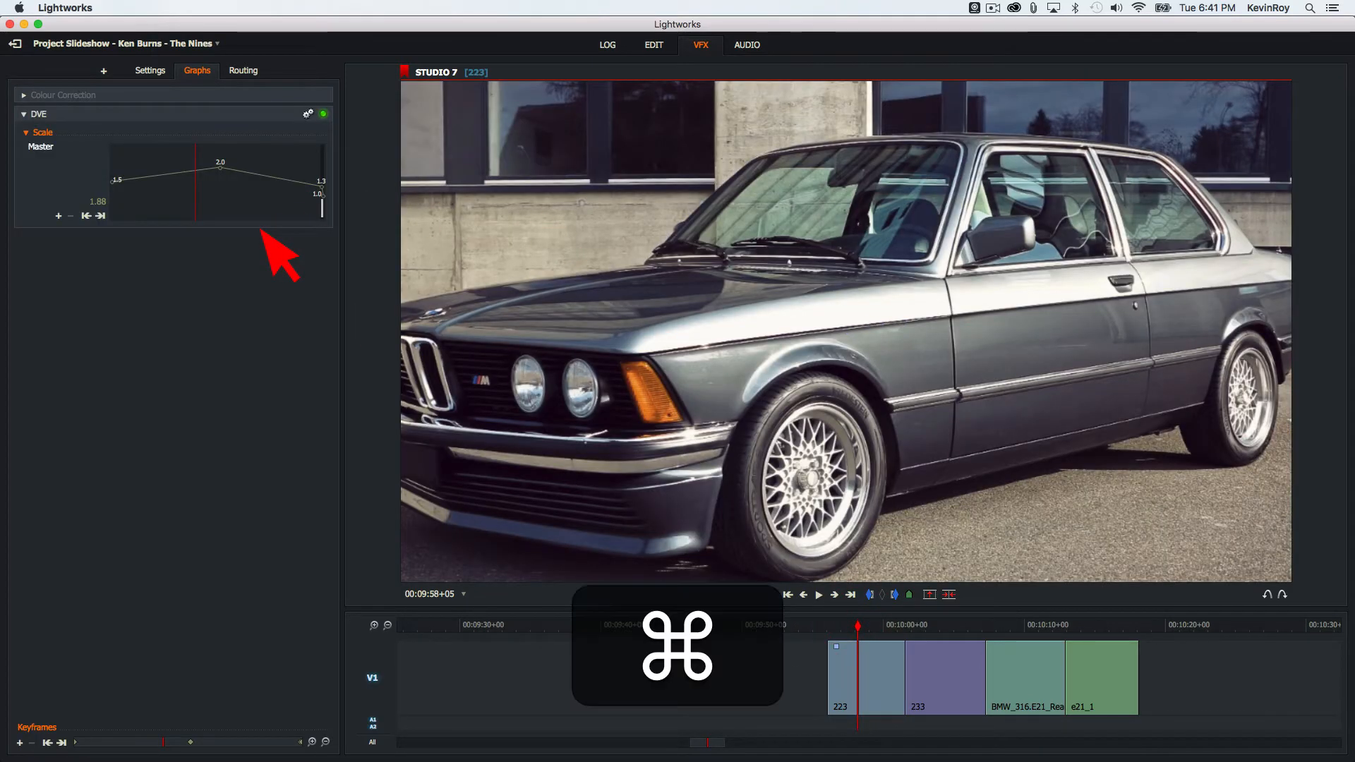
{"action": "key", "text": "super+z"}
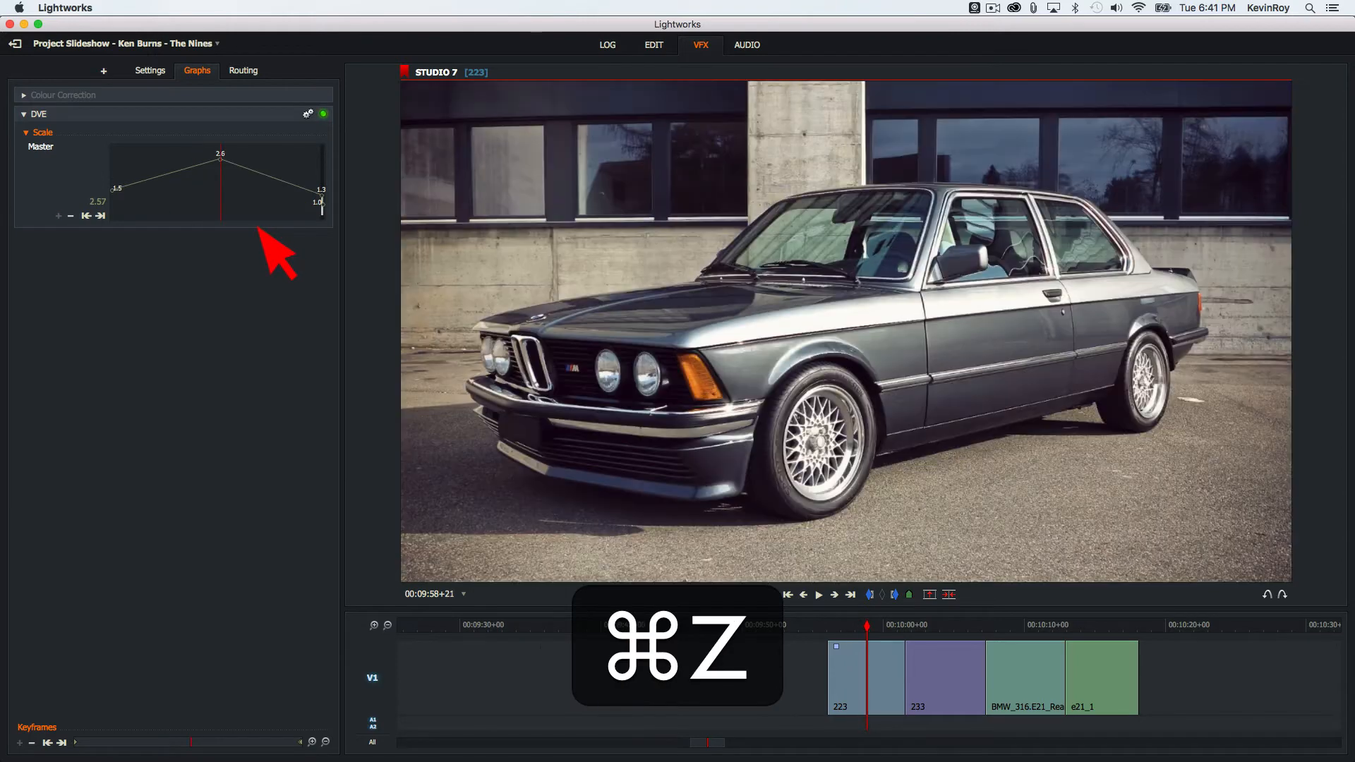
{"action": "key", "text": "super+z"}
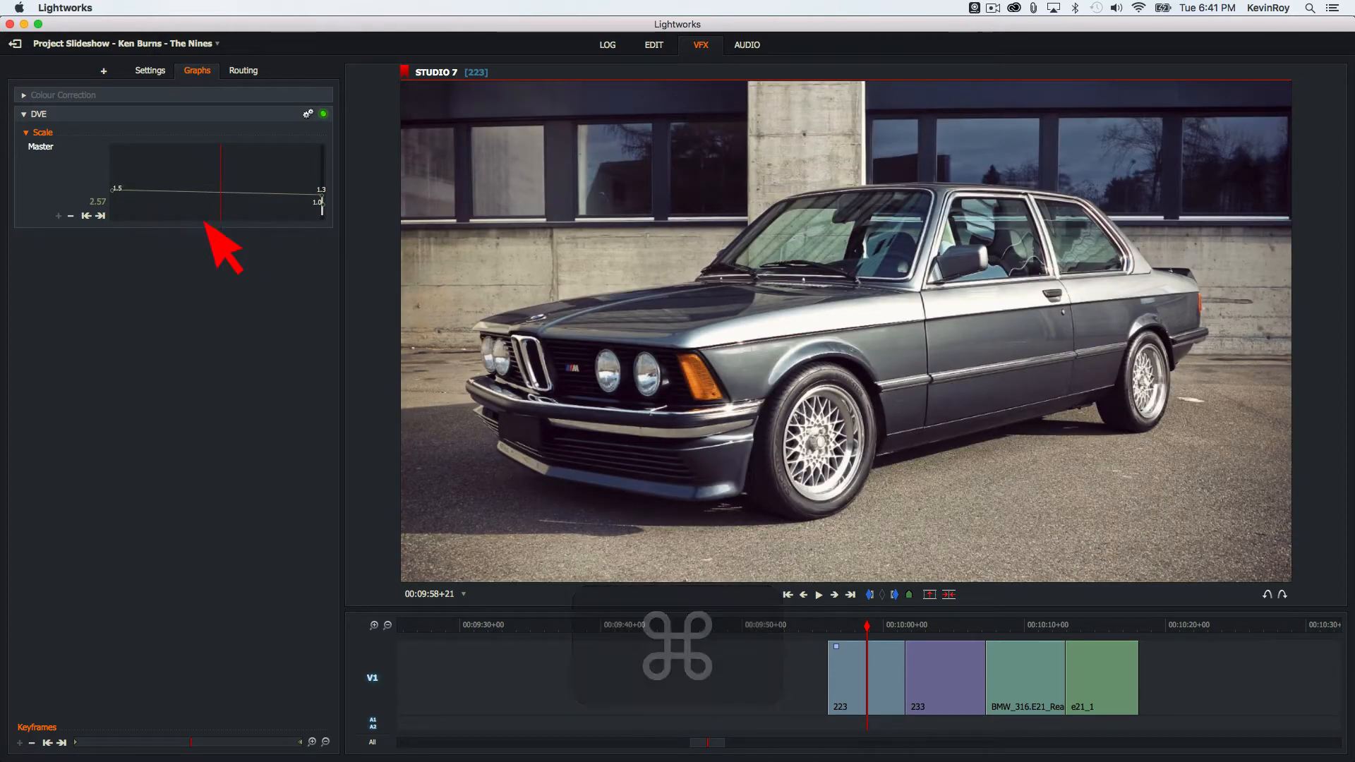
Step: Scrub from near the start of clip 223 and play it to review the zoom between its keyframes
{"action": "left_click", "coordinate": [845, 653]}
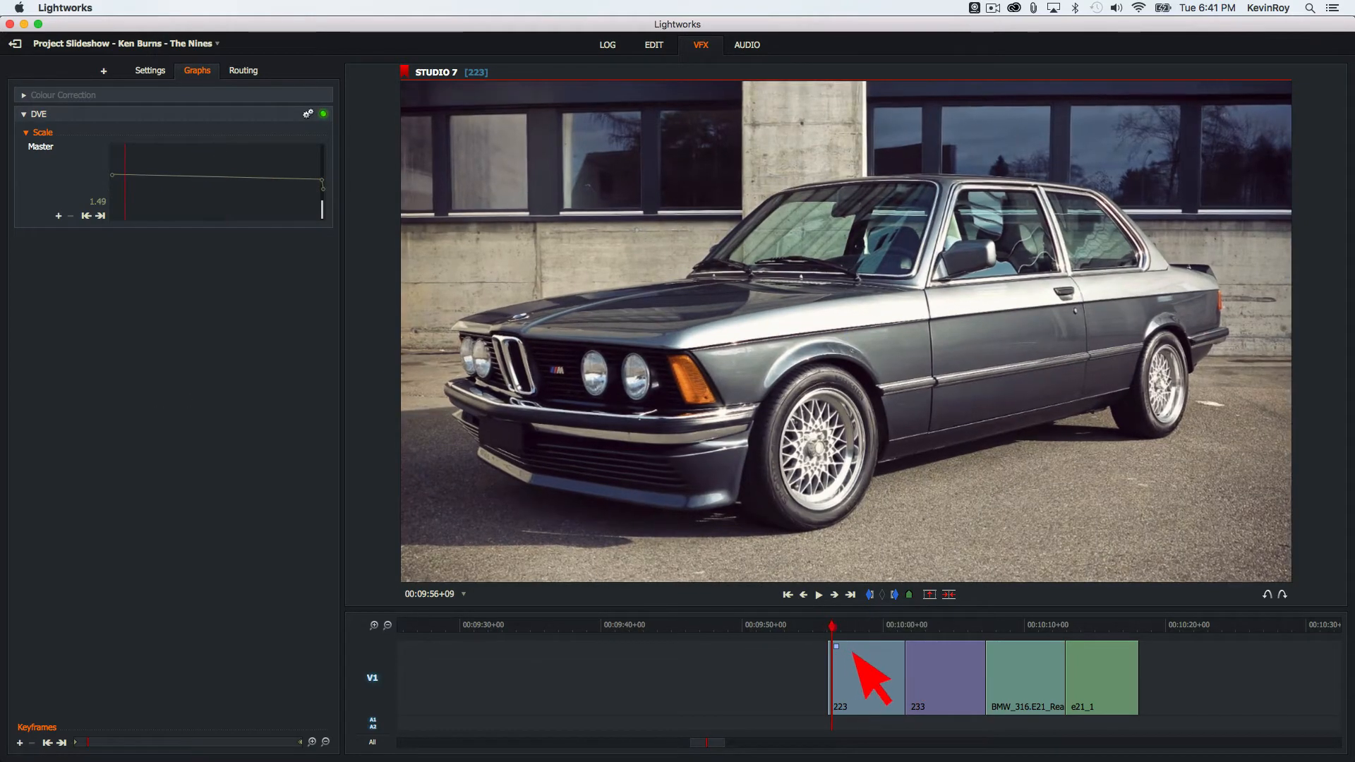
{"action": "mouse_move", "coordinate": [850, 629]}
{"action": "left_mouse_down"}
{"action": "mouse_move", "coordinate": [902, 634]}
{"action": "mouse_move", "coordinate": [849, 633]}
{"action": "left_mouse_up"}
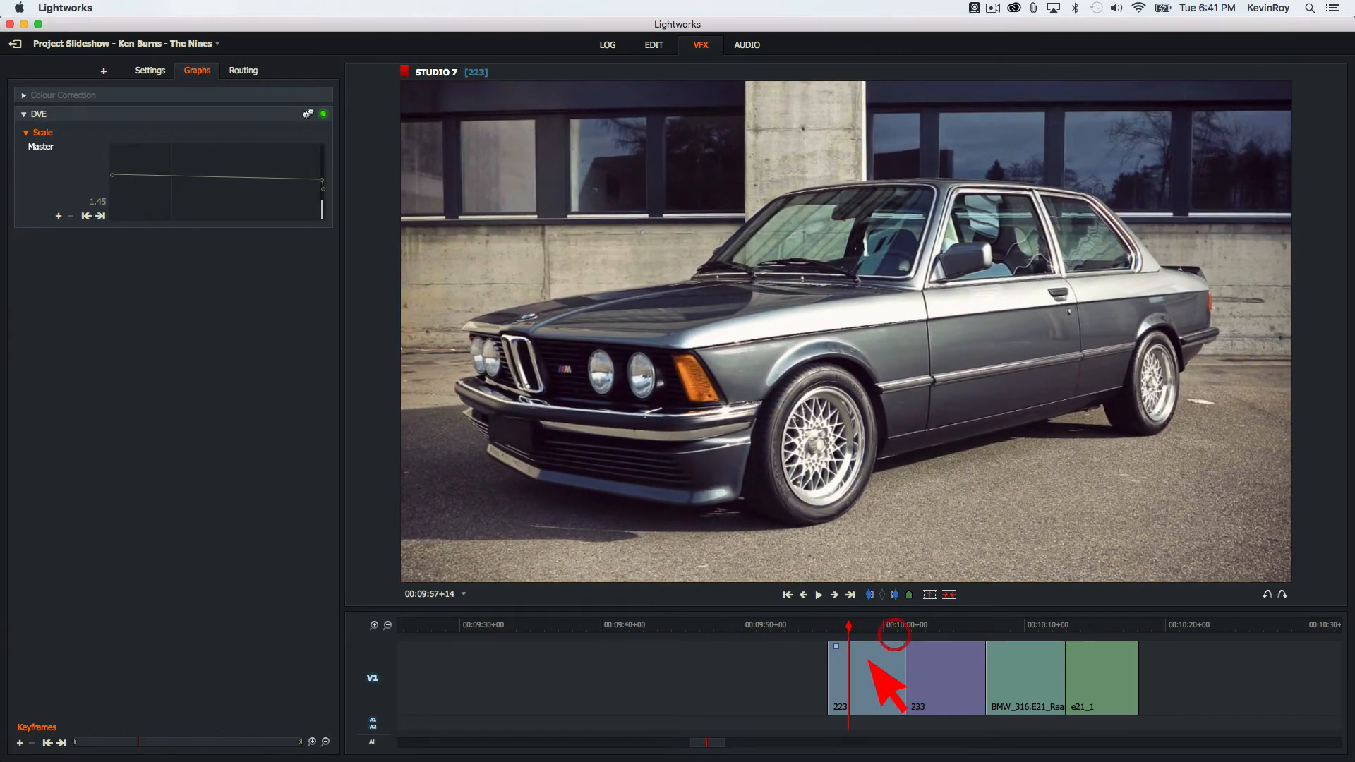
{"action": "key", "text": "space"}
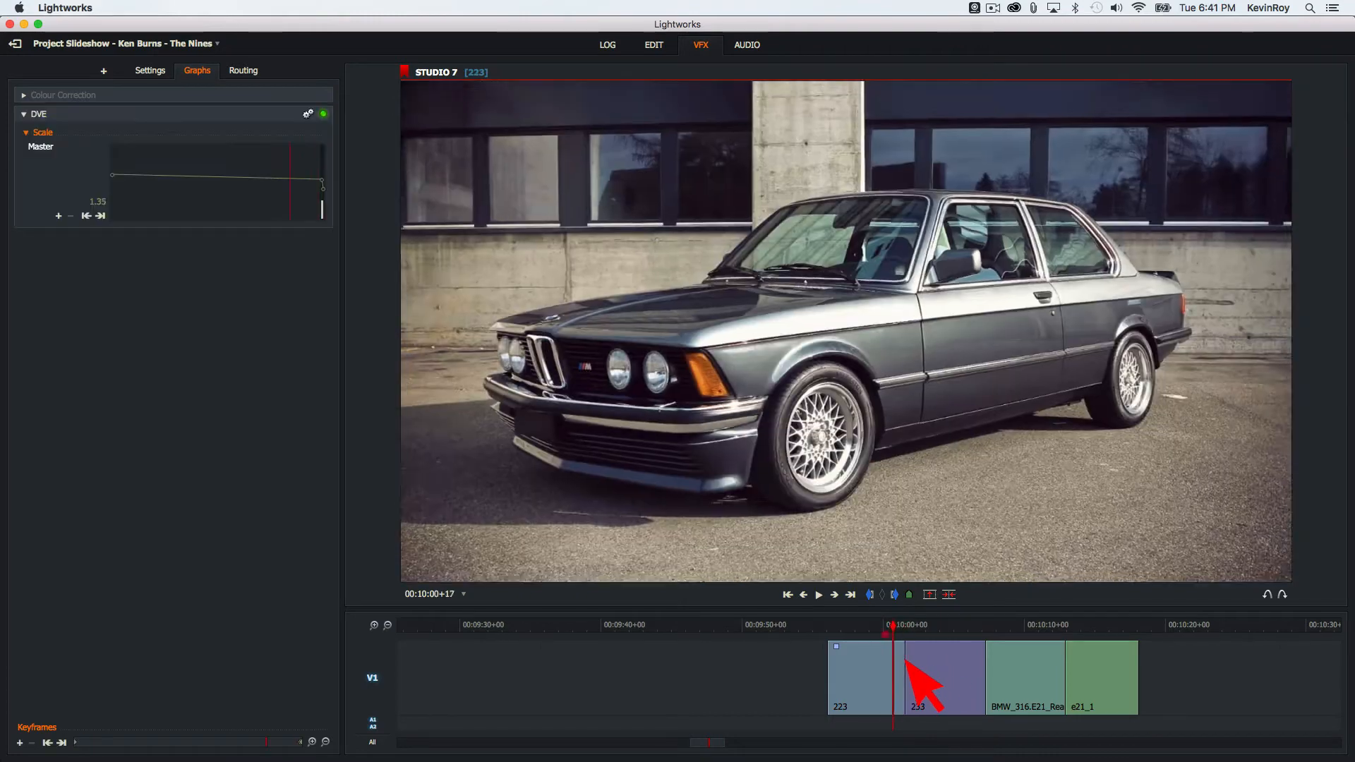
Step: Scrub into clip 233, return the playhead to clip 223 and play its zoom animation
{"action": "left_click_drag", "start_coordinate": [906, 660], "coordinate": [961, 672]}
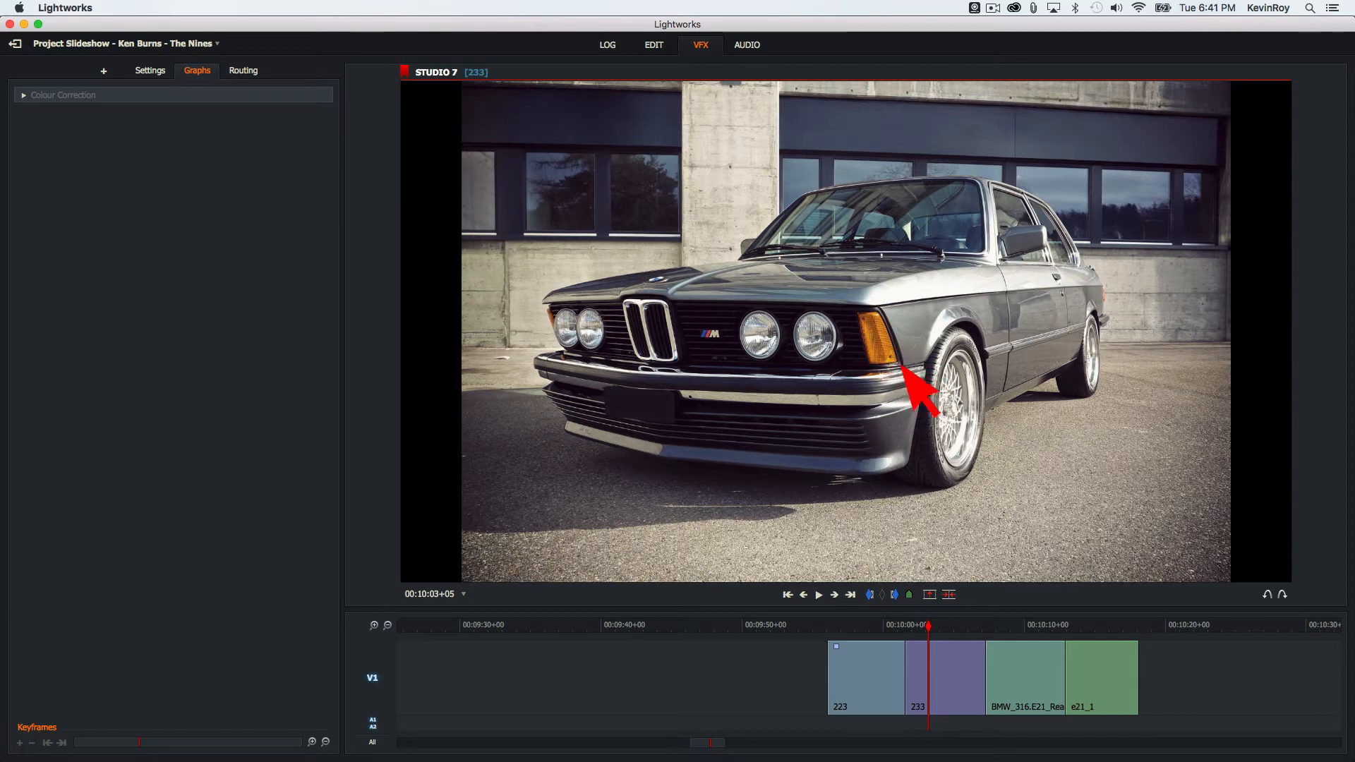
{"action": "left_click", "coordinate": [872, 664]}
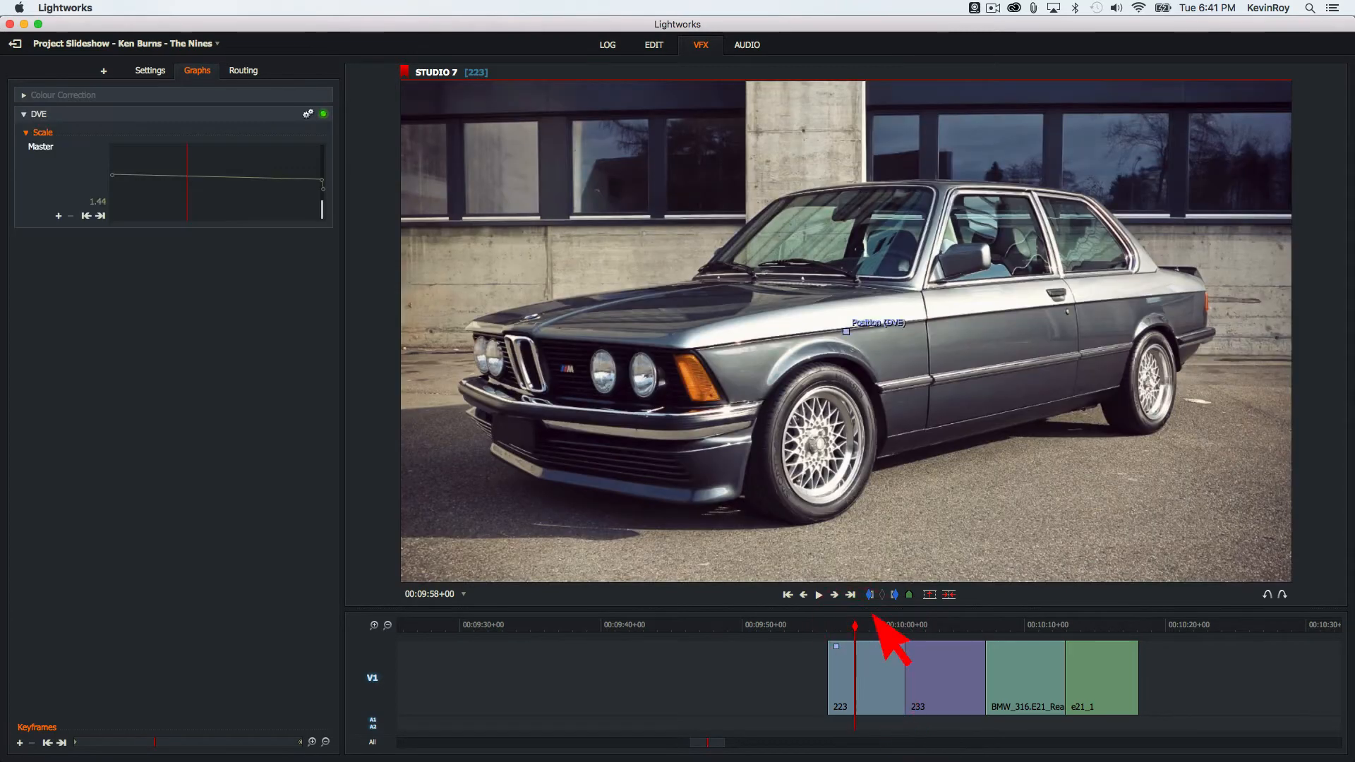
{"action": "key", "text": "space"}
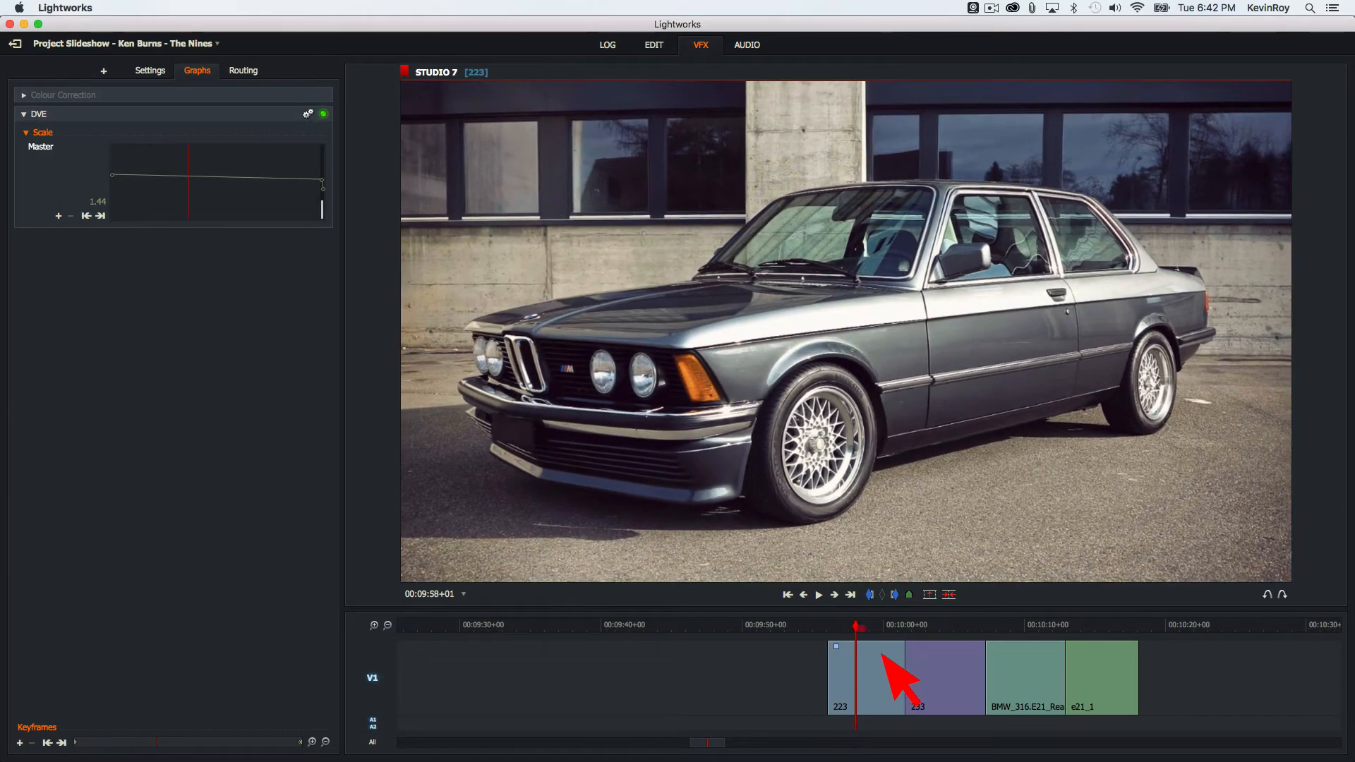
Step: Apply a 2D DVE effect to clip 233 and enable keyframes for its Master scale
{"action": "left_click_drag", "start_coordinate": [910, 655], "coordinate": [937, 660]}
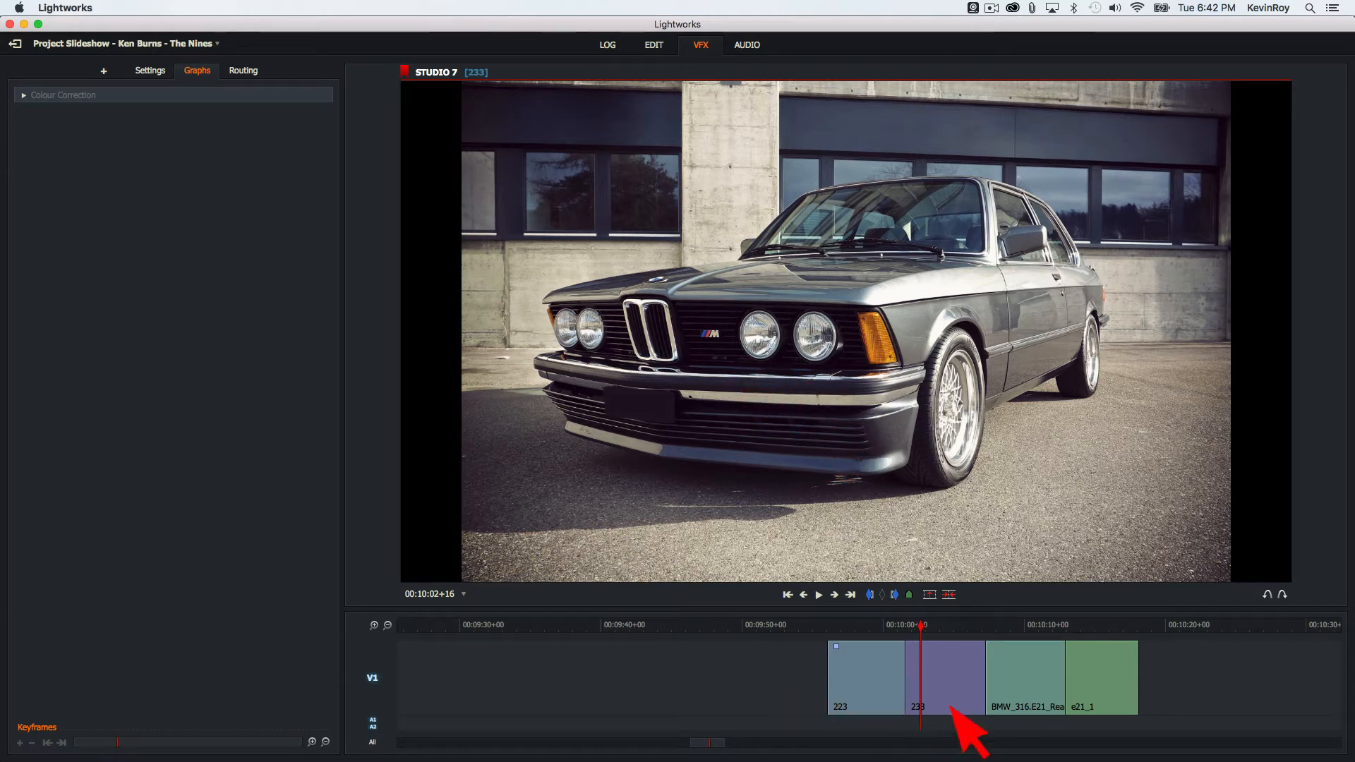
{"action": "left_click", "coordinate": [103, 71]}
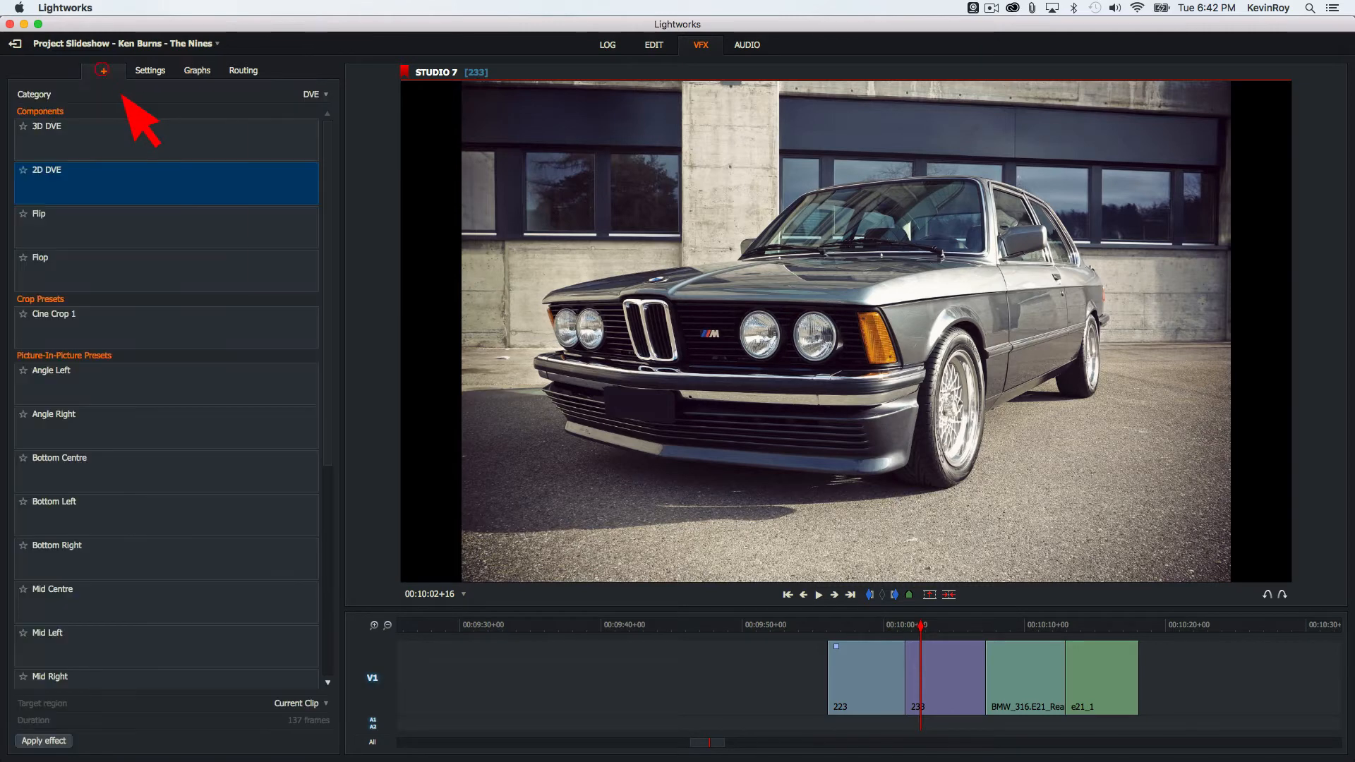
{"action": "double_click", "coordinate": [125, 190]}
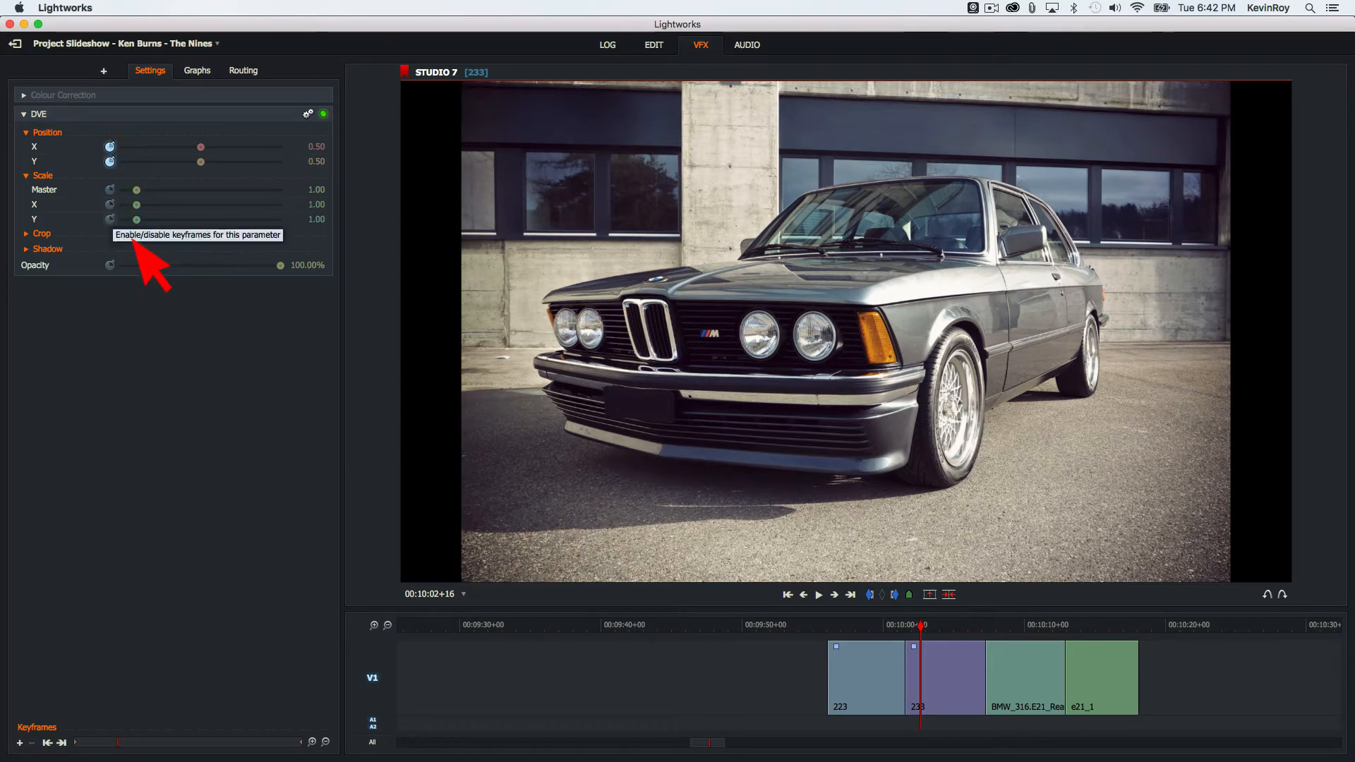
{"action": "left_click", "coordinate": [109, 189]}
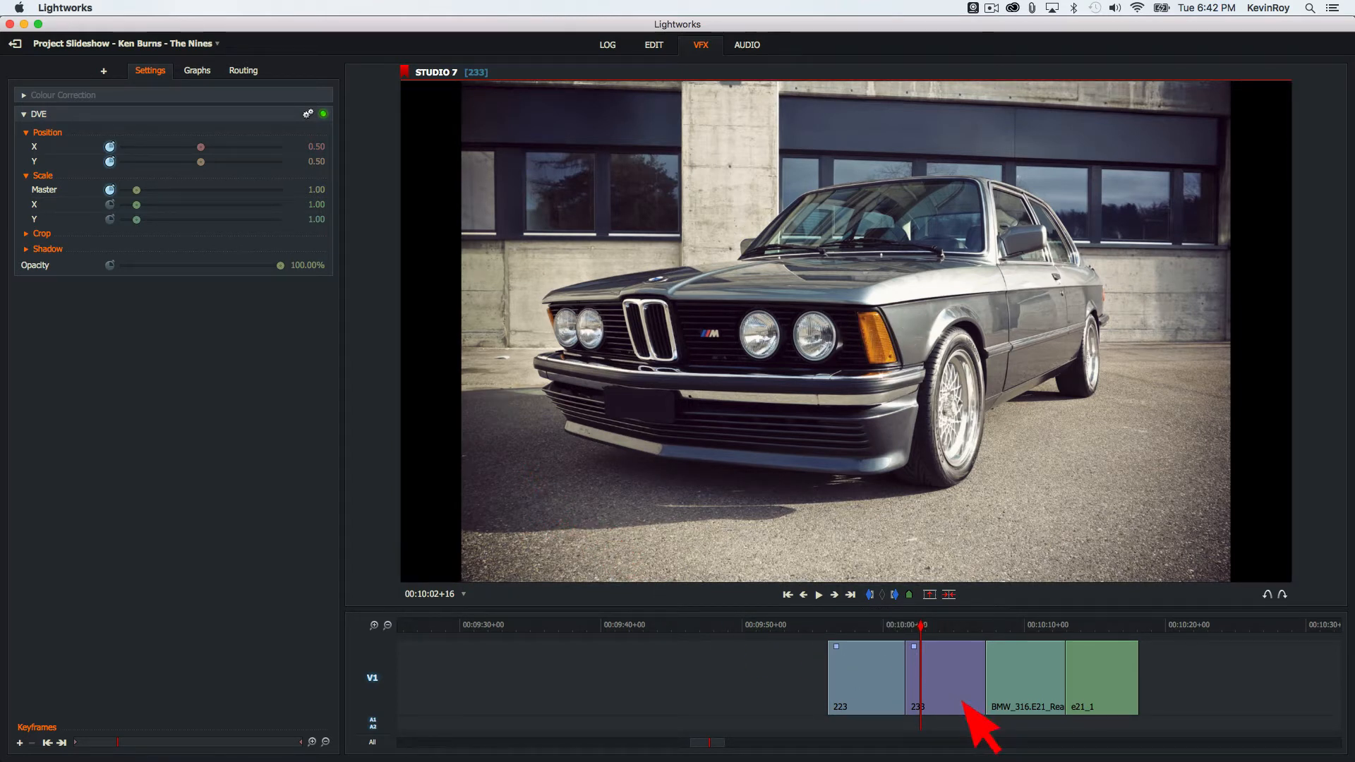
Step: At the last frame of clip 233, set the Master scale to 1.24 and check the keyframe graphs
{"action": "key", "text": "s"}
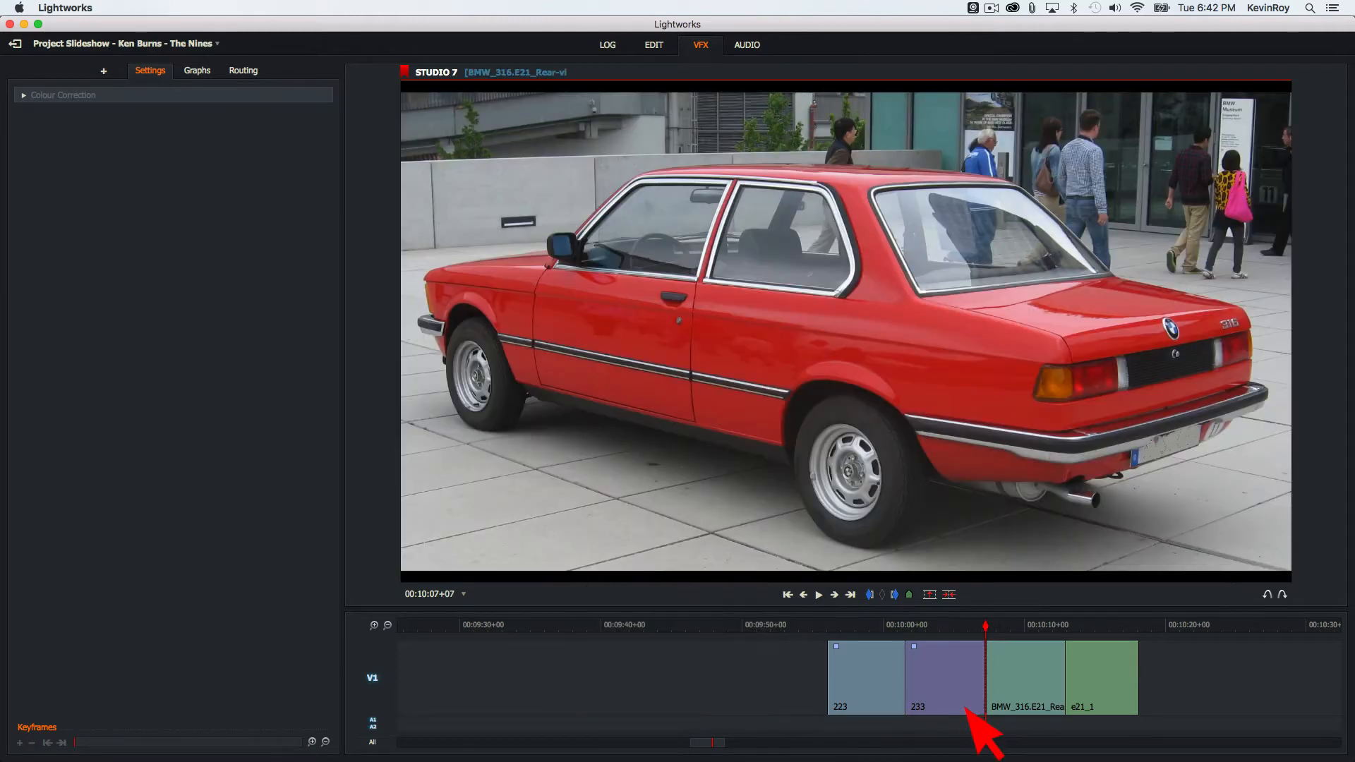
{"action": "key", "text": "Left"}
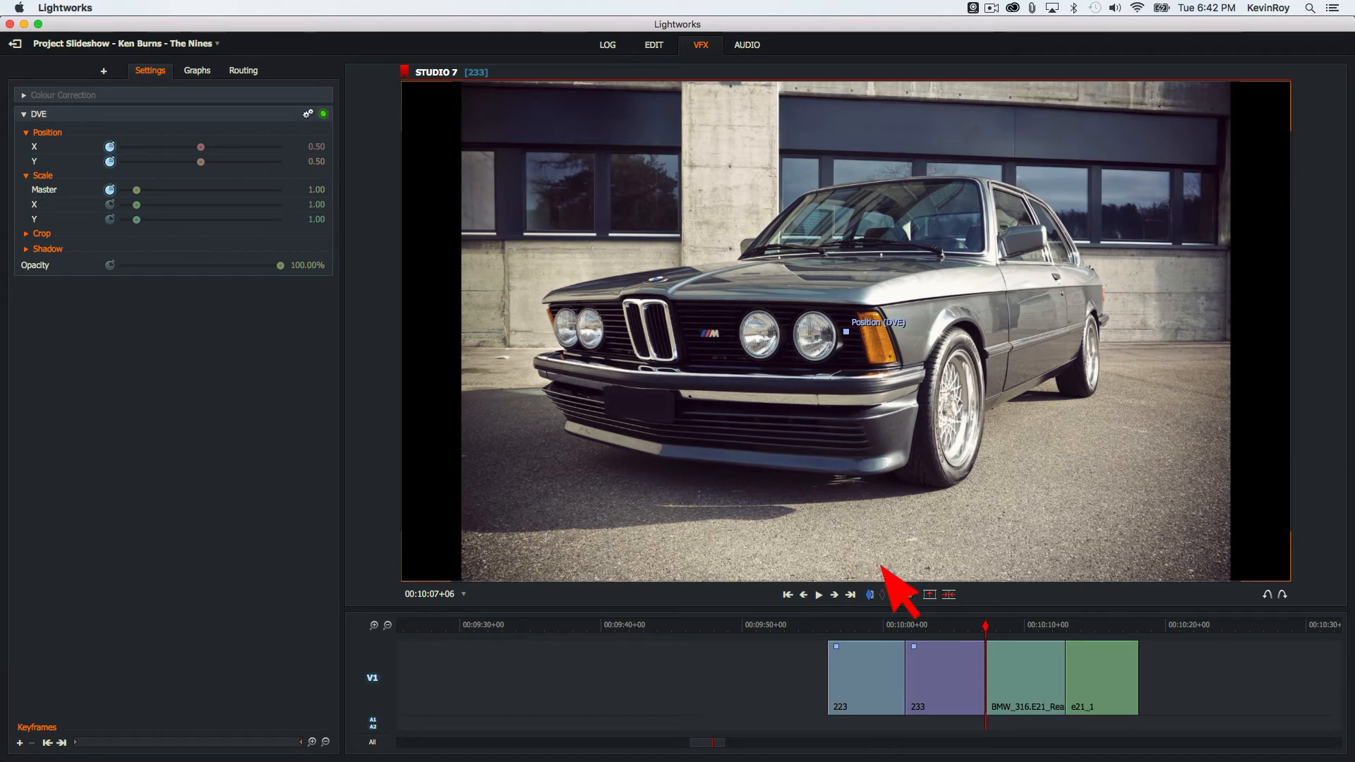
{"action": "left_click_drag", "start_coordinate": [136, 190], "coordinate": [140, 192]}
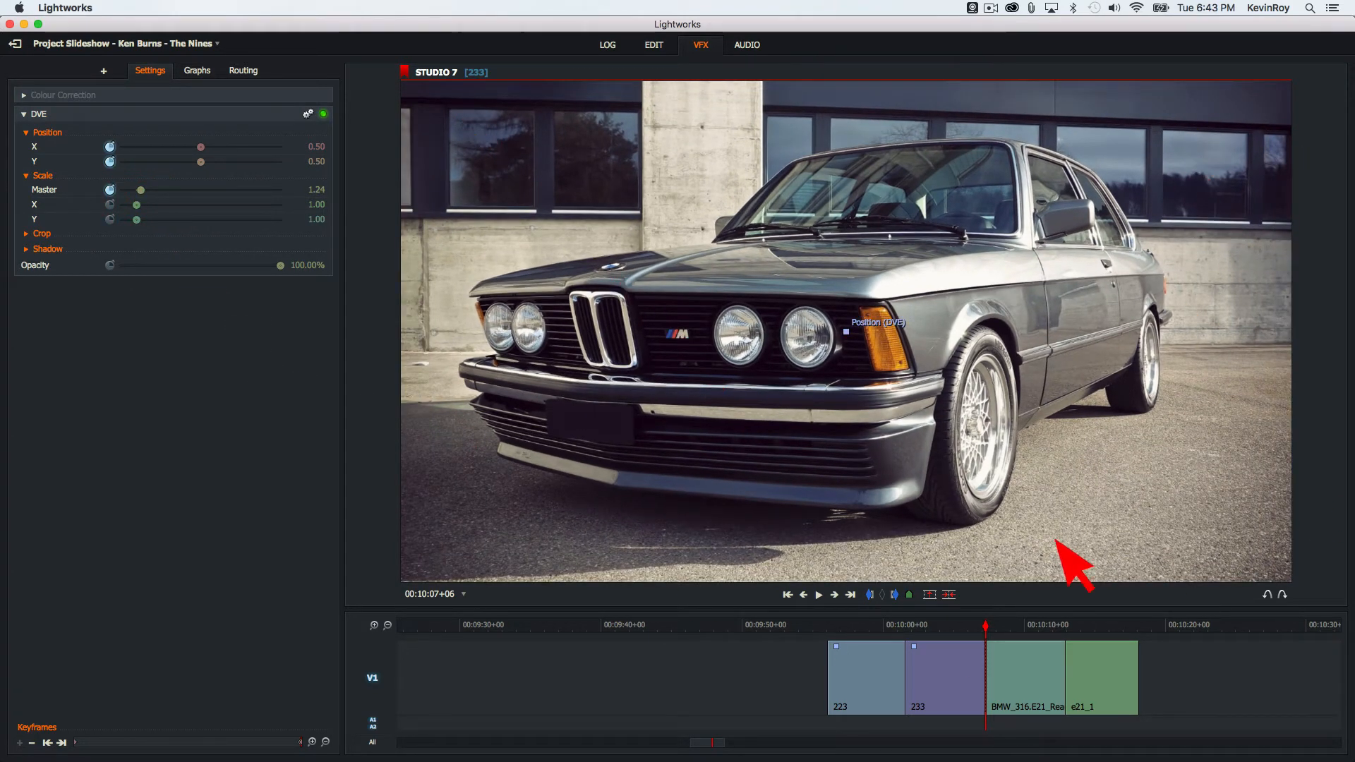
{"action": "left_click", "coordinate": [197, 70]}
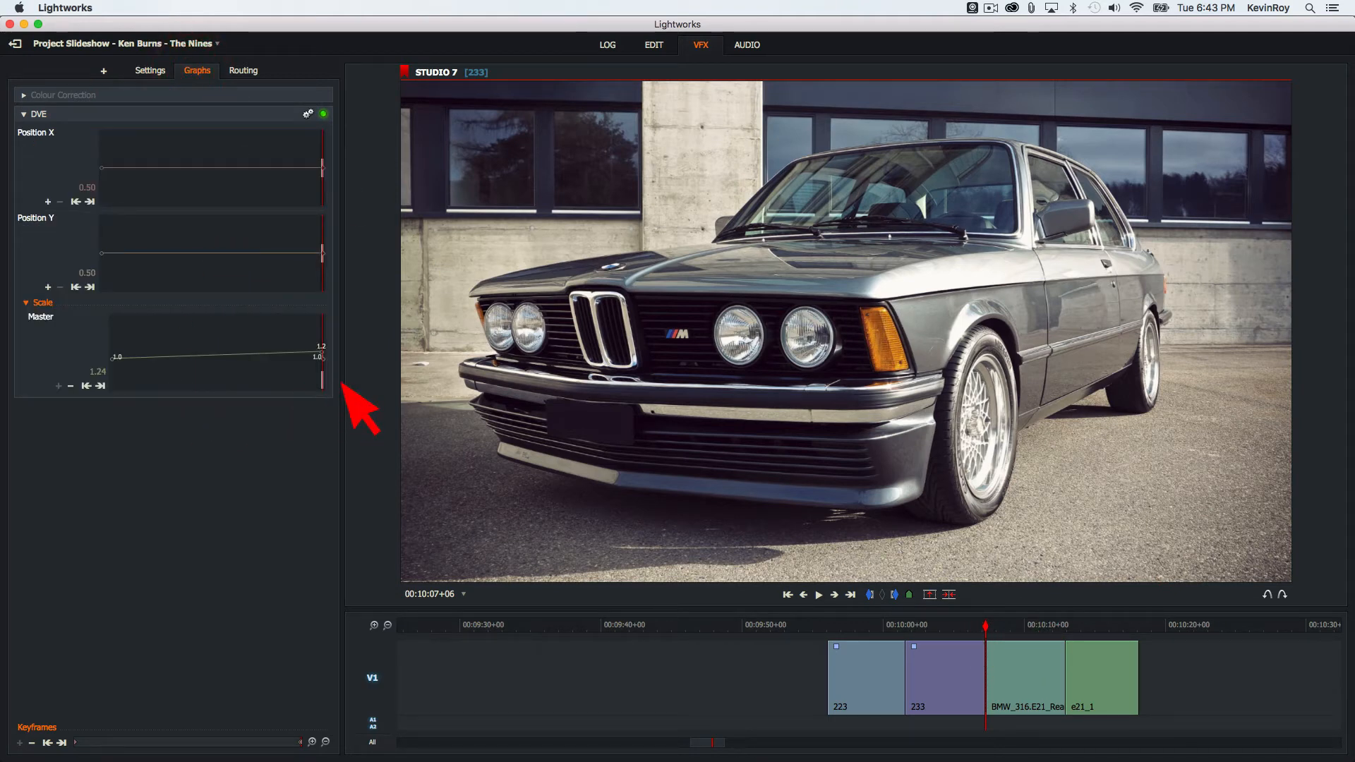
{"action": "left_click", "coordinate": [149, 70]}
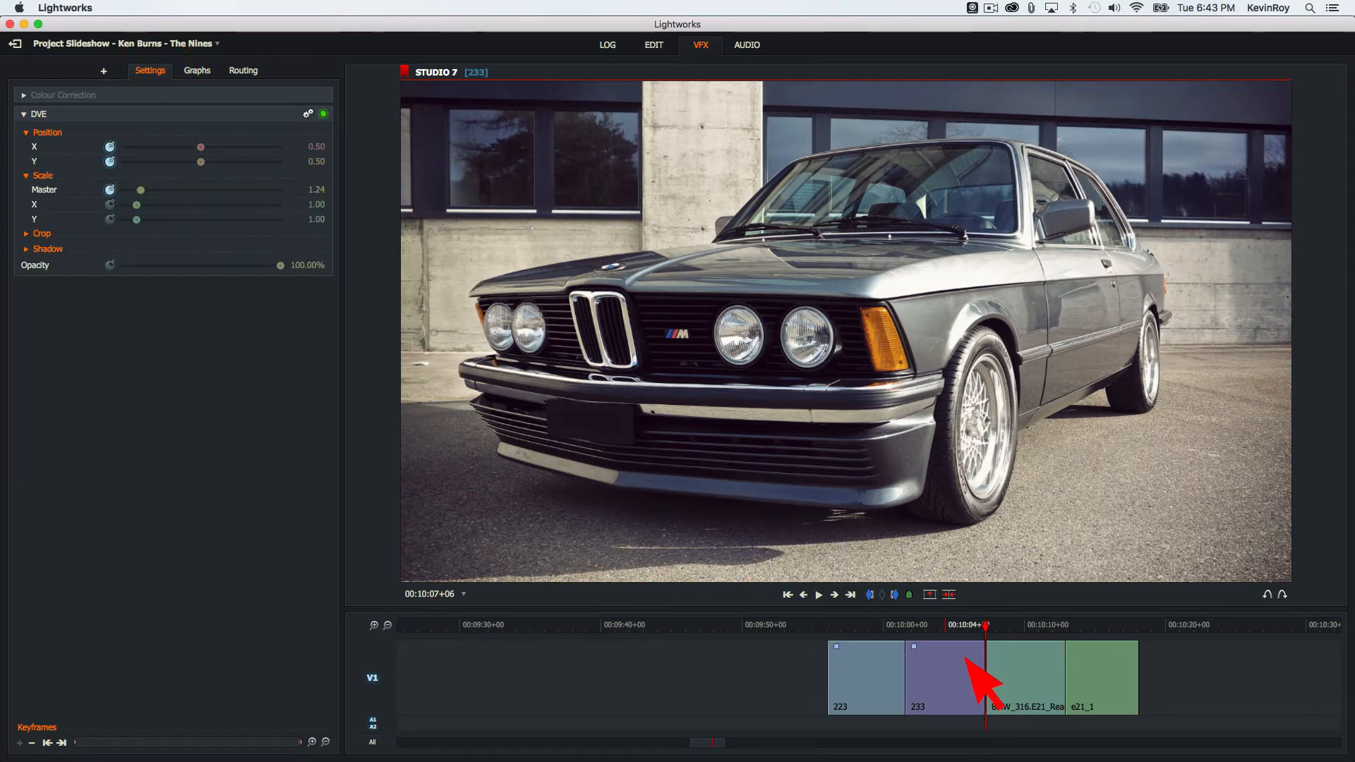
Step: At the first frame of clip 233, set Master scale to 2.39, Position X to 0.86 and Y to 0.51, then check the graphs
{"action": "key", "text": "a"}
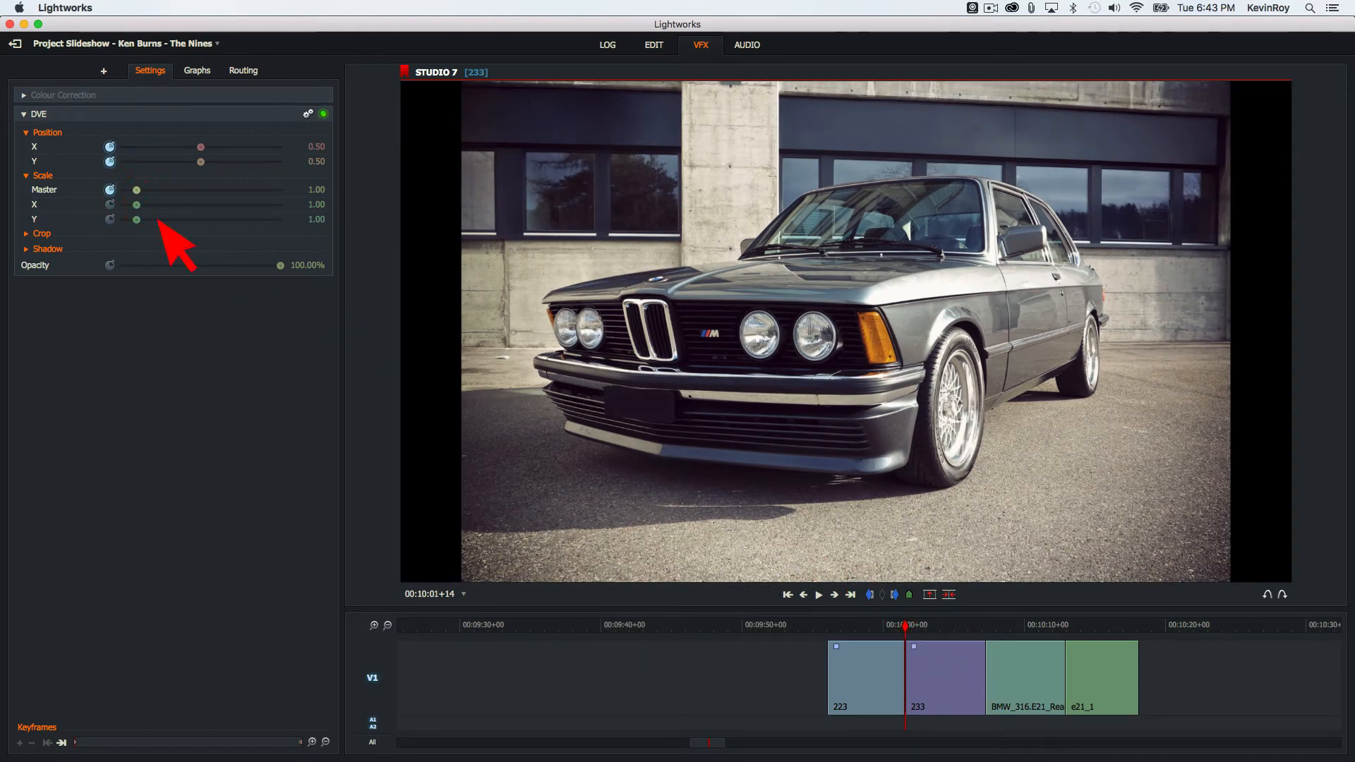
{"action": "left_click_drag", "start_coordinate": [136, 190], "coordinate": [159, 191]}
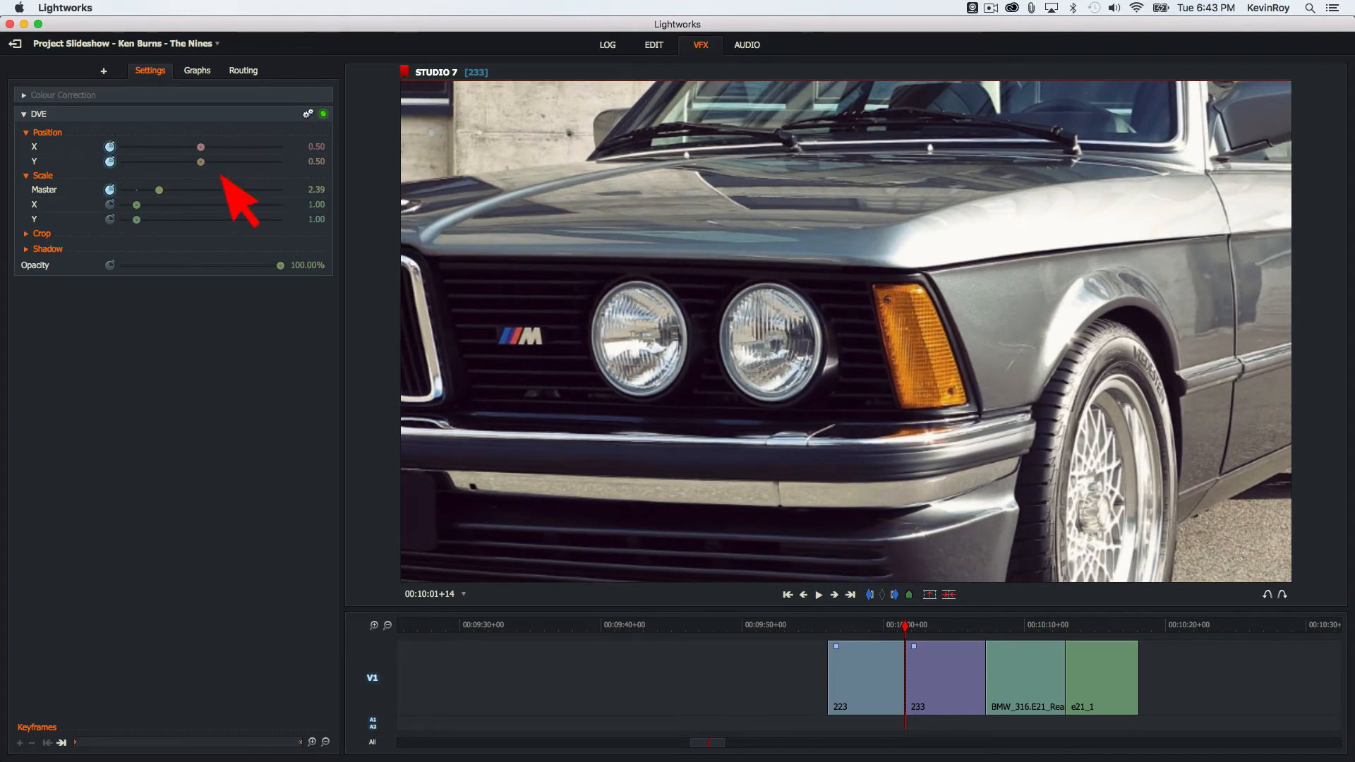
{"action": "mouse_move", "coordinate": [201, 147]}
{"action": "left_mouse_down"}
{"action": "mouse_move", "coordinate": [216, 147]}
{"action": "mouse_move", "coordinate": [201, 162]}
{"action": "left_mouse_up"}
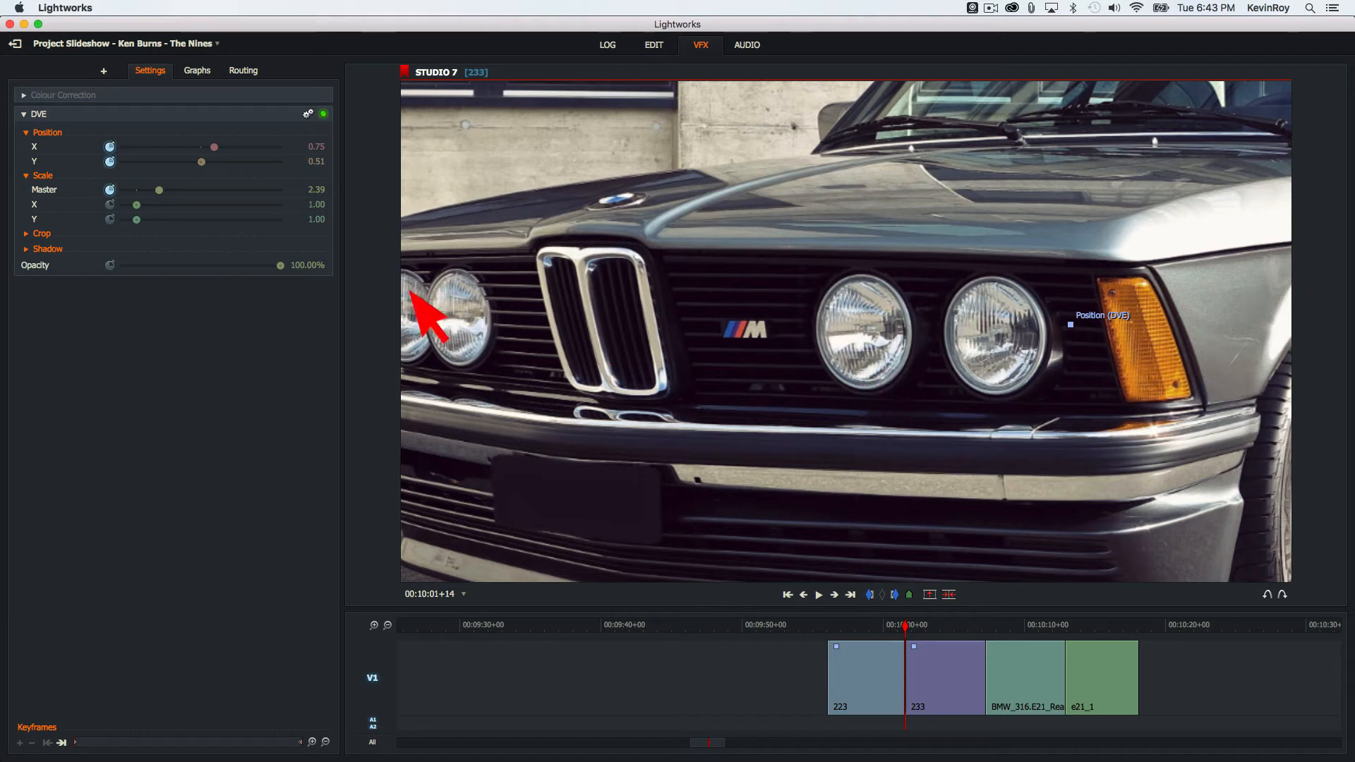
{"action": "left_click_drag", "start_coordinate": [212, 147], "coordinate": [219, 147]}
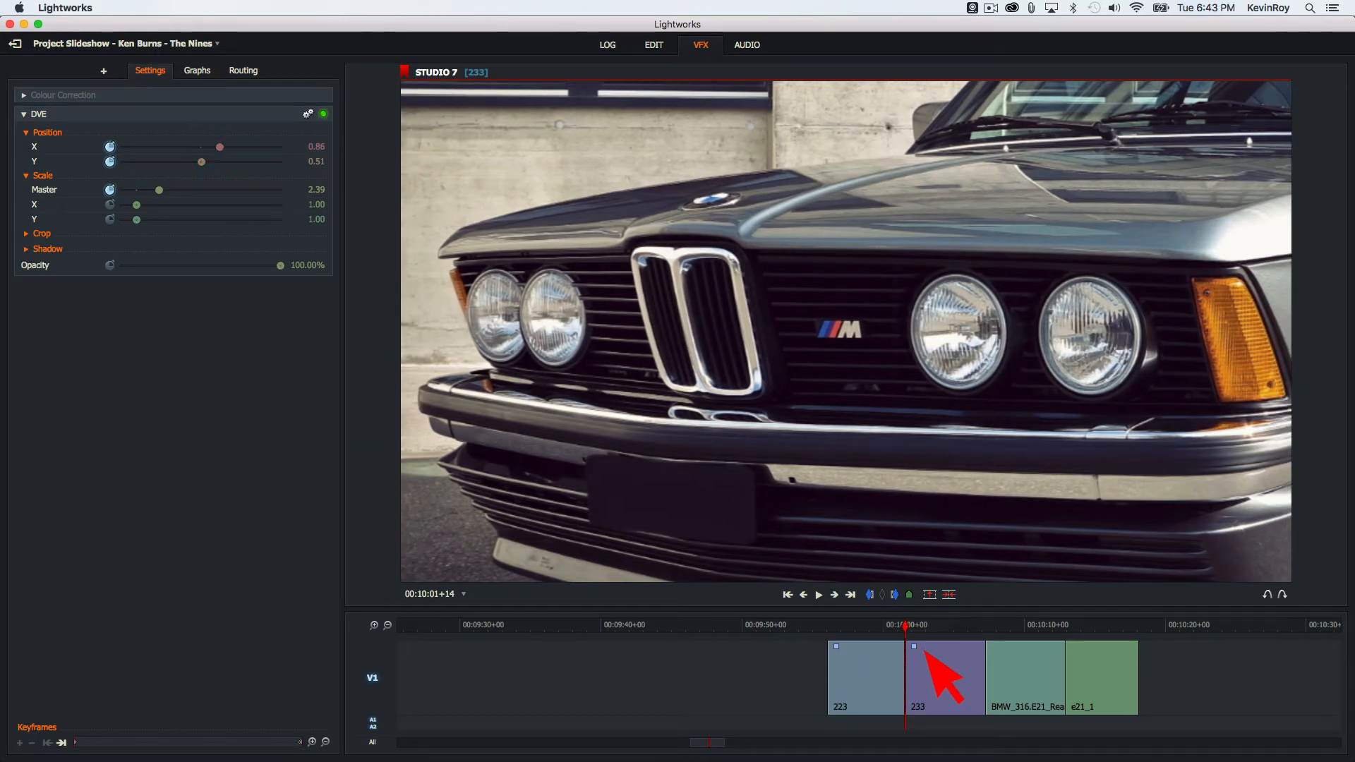
{"action": "left_click", "coordinate": [194, 71]}
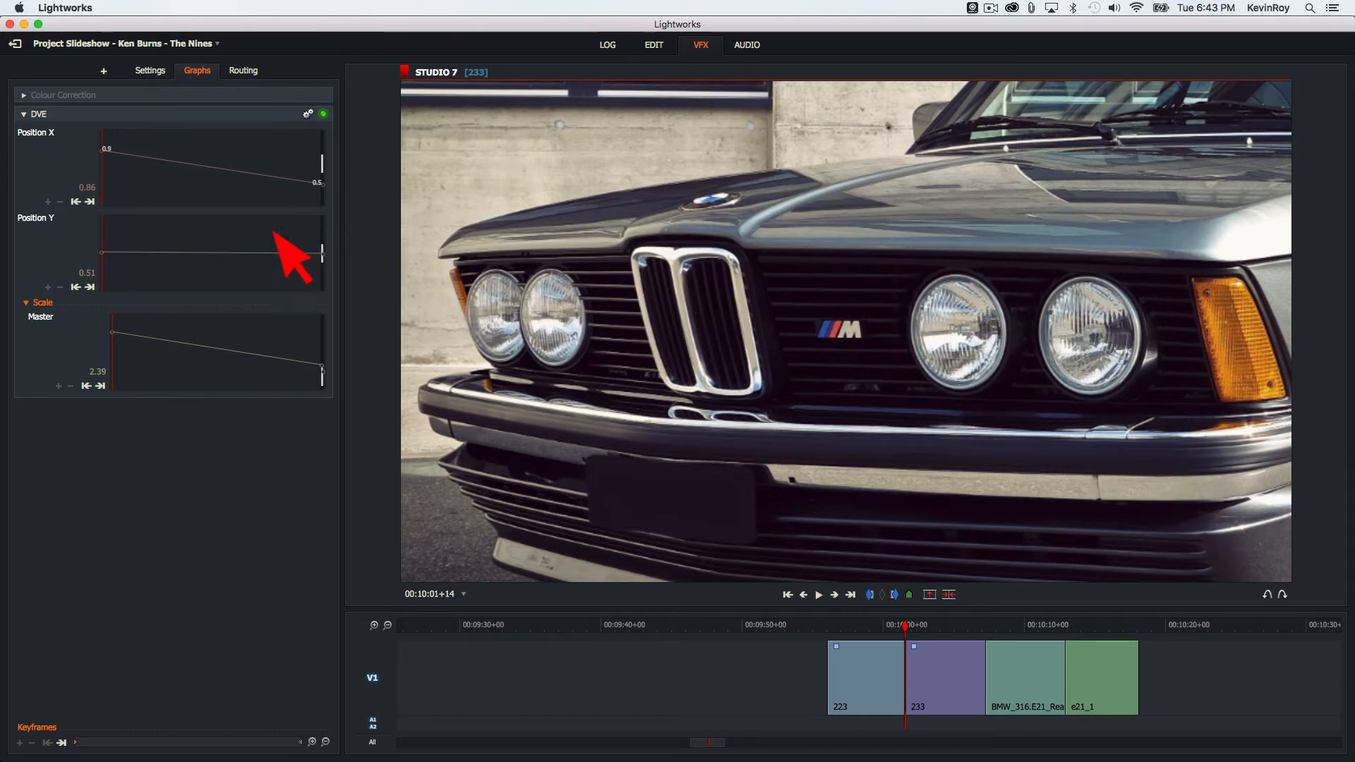
{"action": "left_click", "coordinate": [149, 71]}
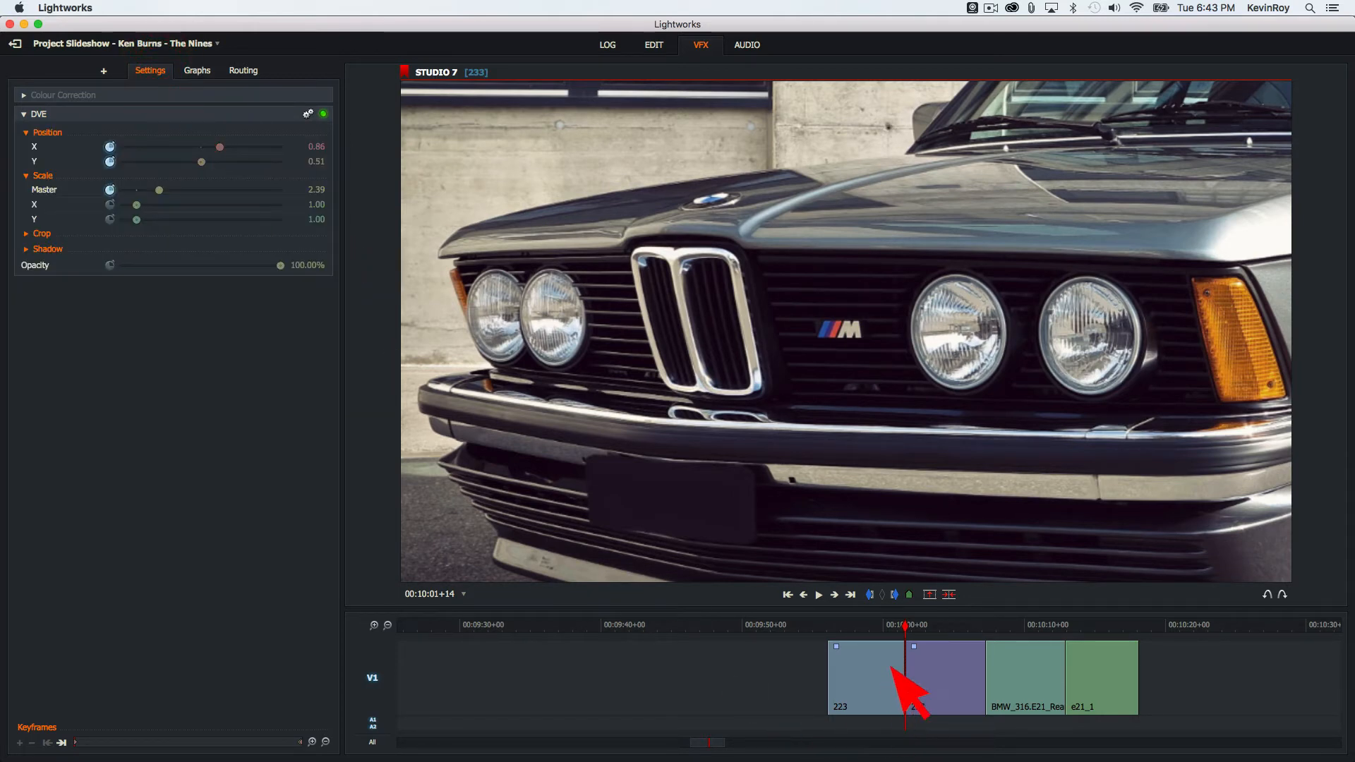
Step: Play the sequence from near the start of clip 223 through clip 233, then scrub clip 233 to review its animation
{"action": "left_click", "coordinate": [865, 626]}
{"action": "left_click", "coordinate": [831, 628]}
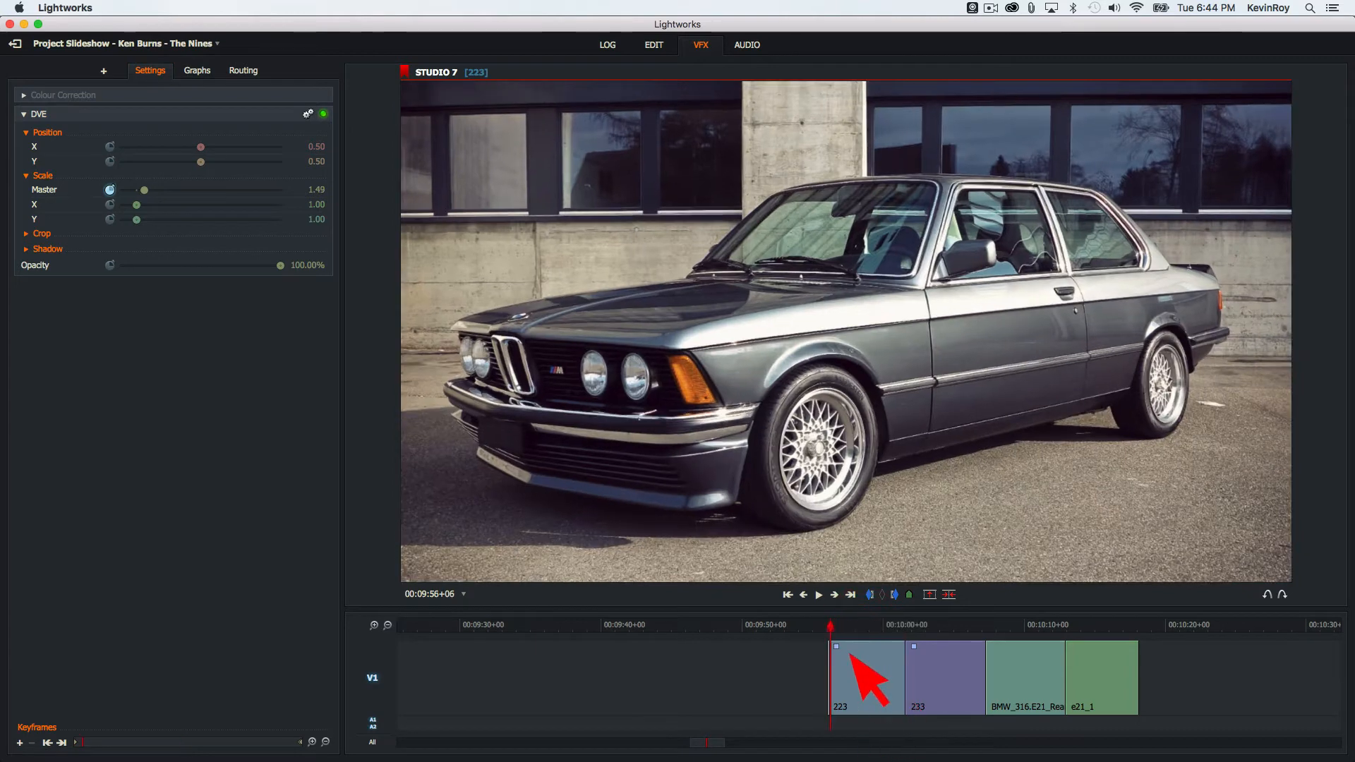
{"action": "key", "text": "space"}
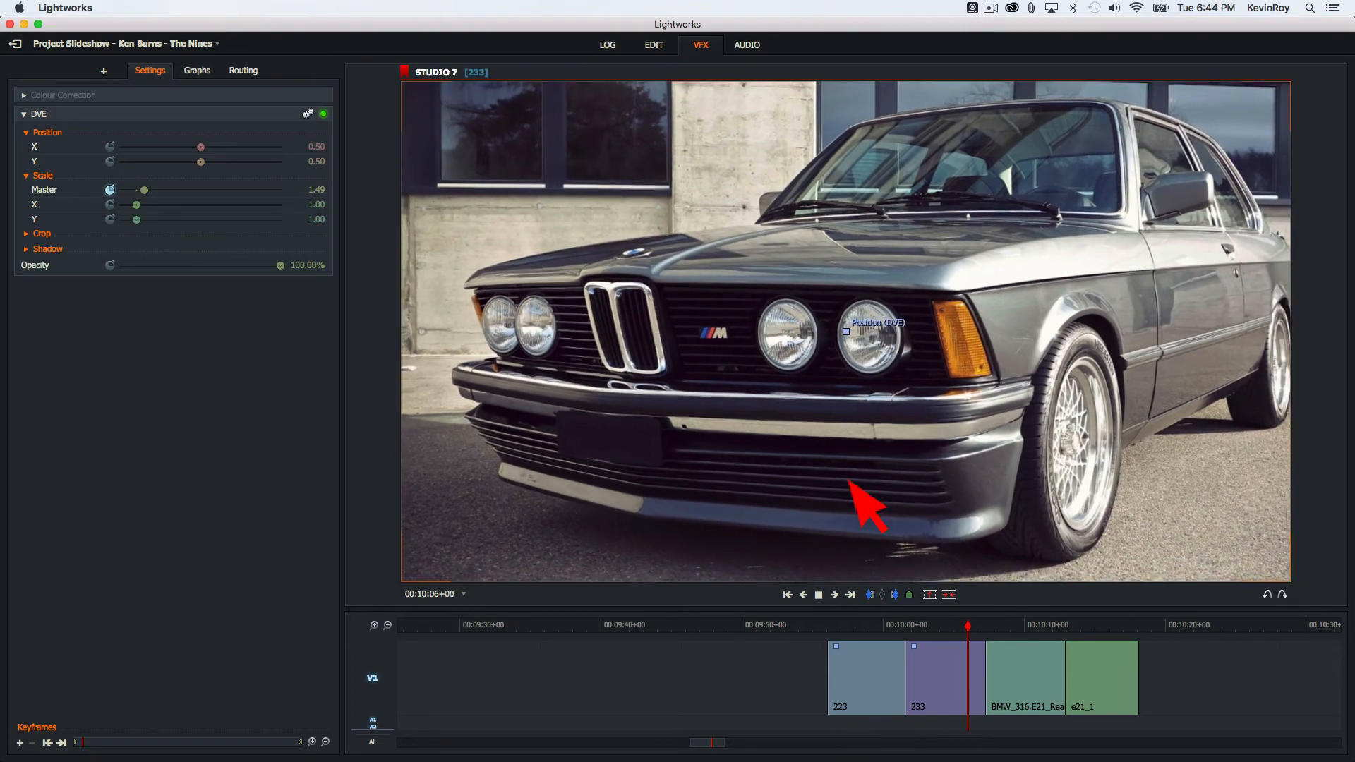
{"action": "key", "text": "space"}
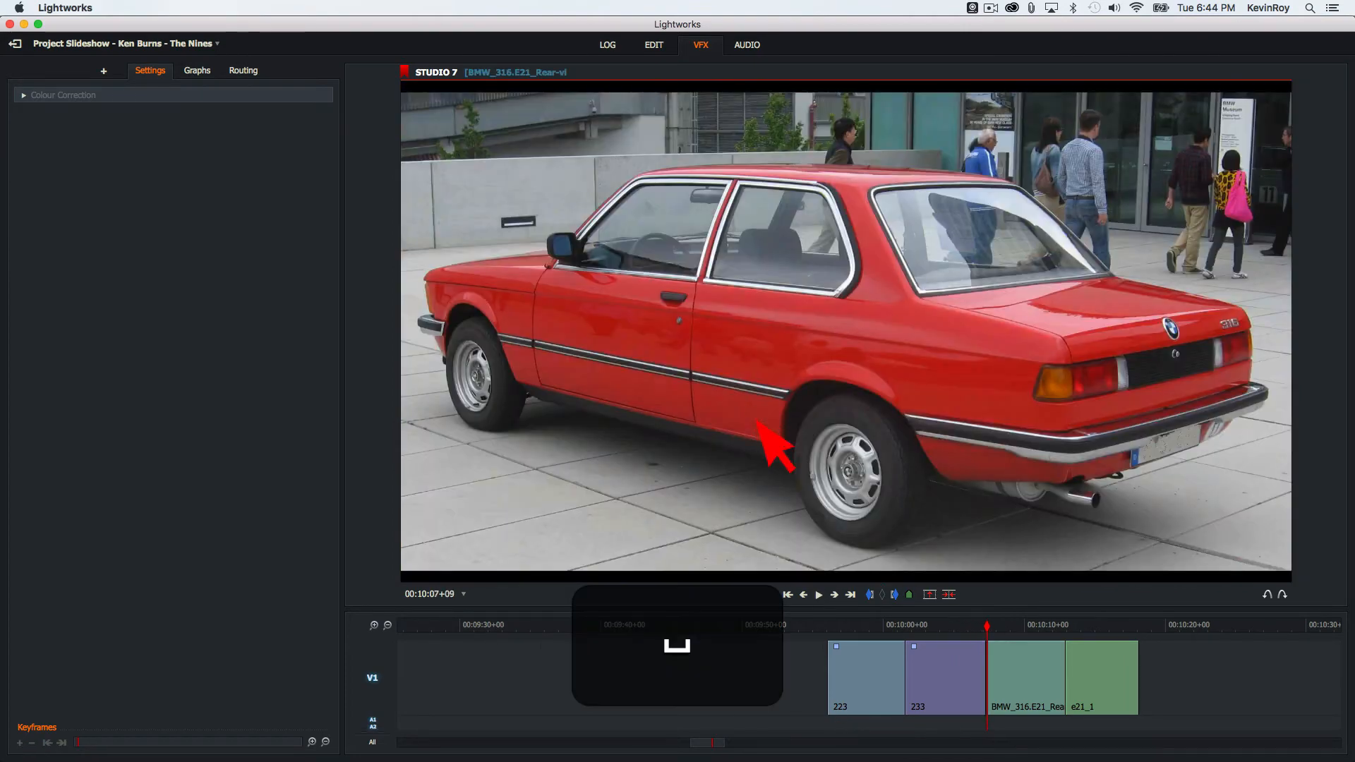
{"action": "left_click", "coordinate": [978, 672]}
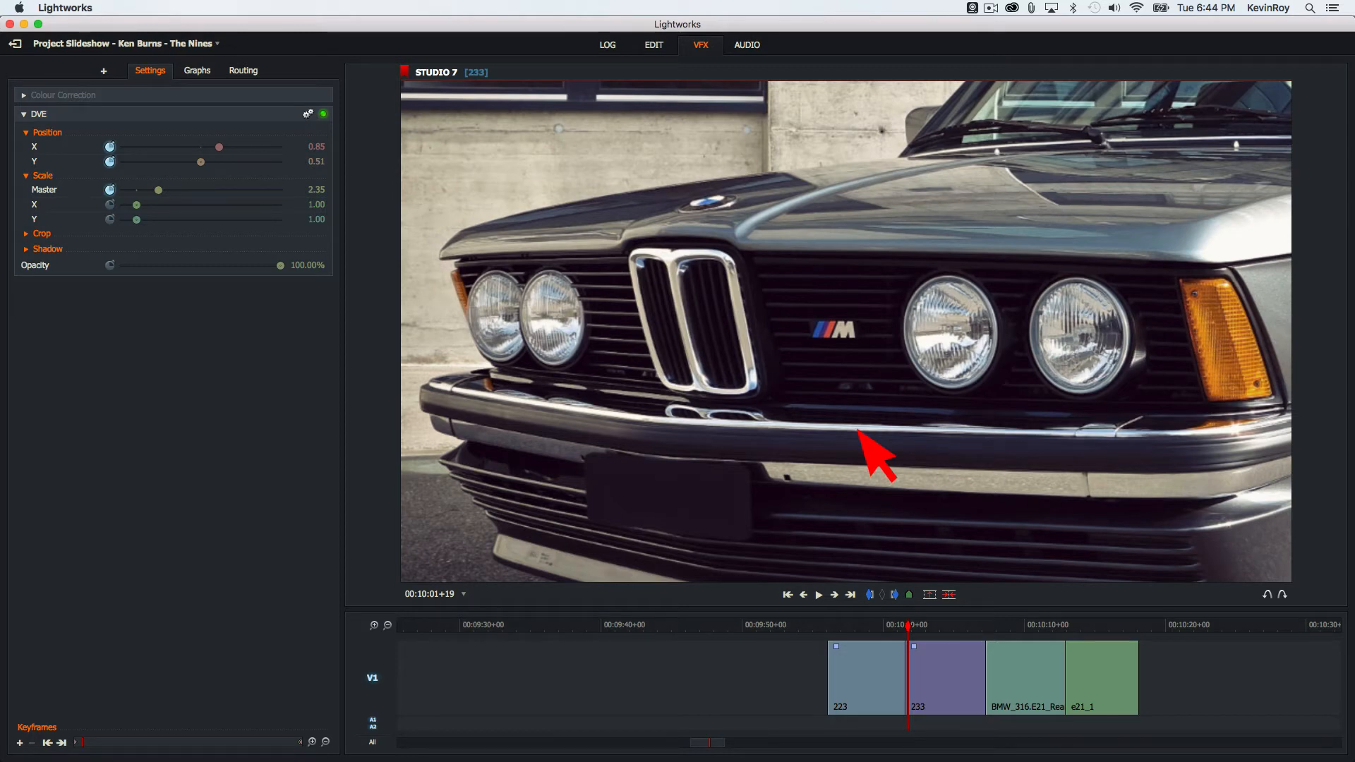
{"action": "left_click_drag", "start_coordinate": [927, 653], "coordinate": [953, 662]}
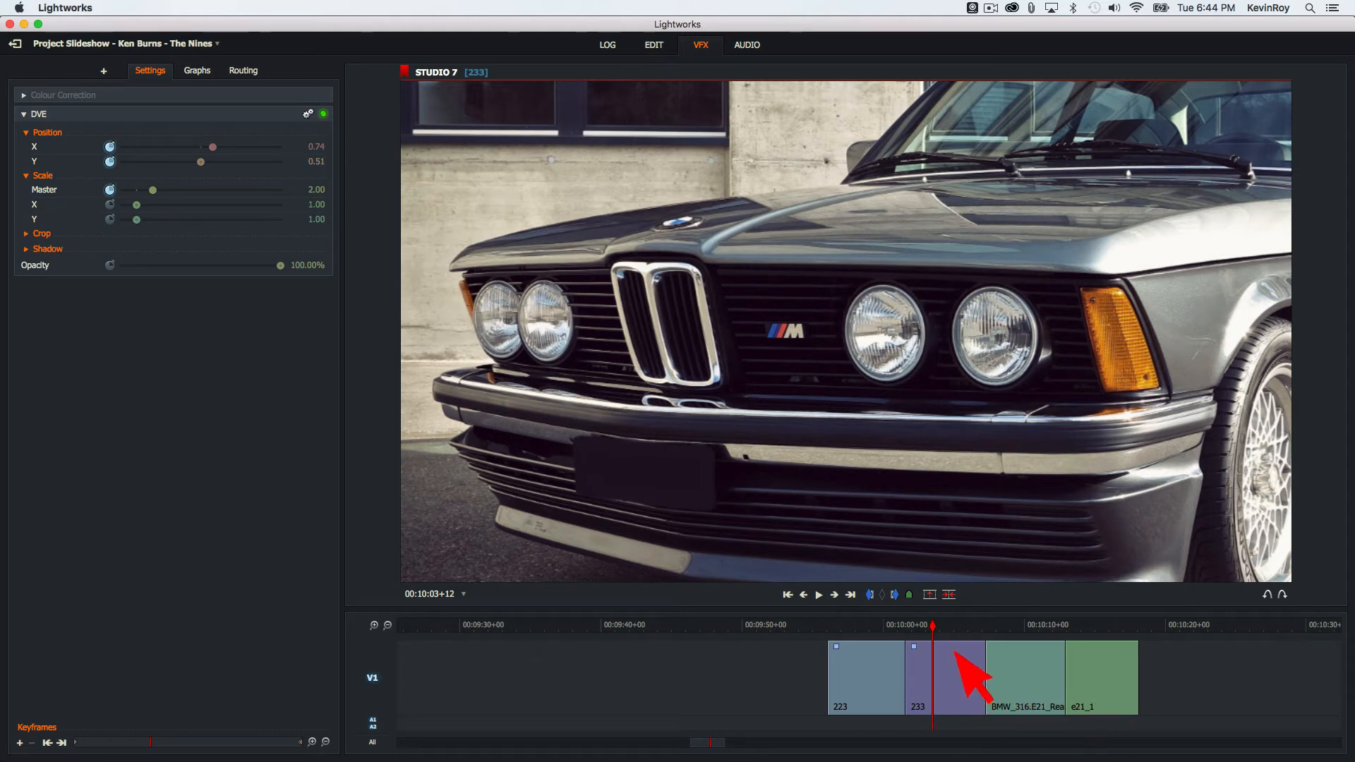
Step: Adjust the image position at the first frame of the red BMW_316.E21_Rear clip, check its last frame and play the clip from its start
{"action": "left_click", "coordinate": [1064, 653]}
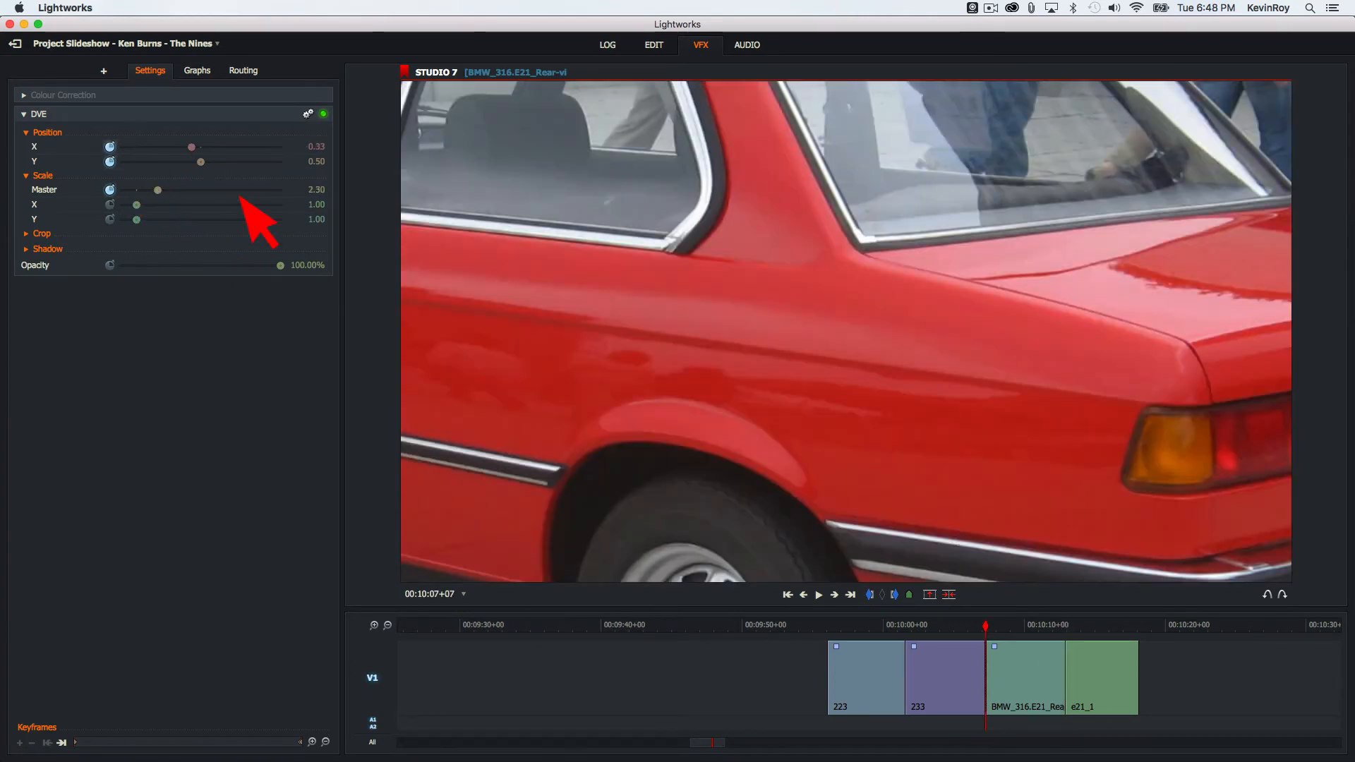
{"action": "mouse_move", "coordinate": [192, 147]}
{"action": "left_mouse_down"}
{"action": "mouse_move", "coordinate": [167, 147]}
{"action": "mouse_move", "coordinate": [211, 161]}
{"action": "left_mouse_up"}
{"action": "key", "text": "s"}
{"action": "key", "text": "Left"}
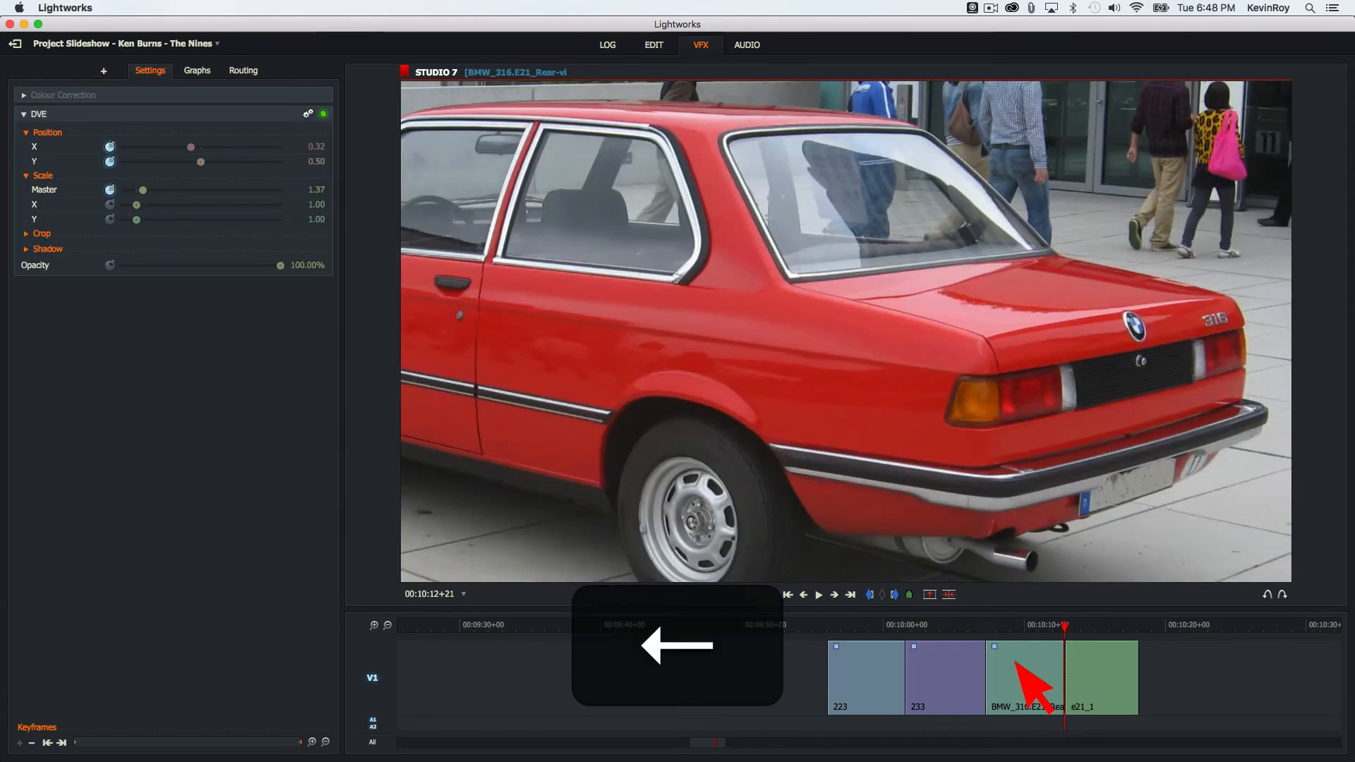
{"action": "key", "text": "a"}
{"action": "key", "text": "space"}
Step: Go to the last frame of clip e21_1 and play its animation for review
{"action": "left_click", "coordinate": [1097, 656]}
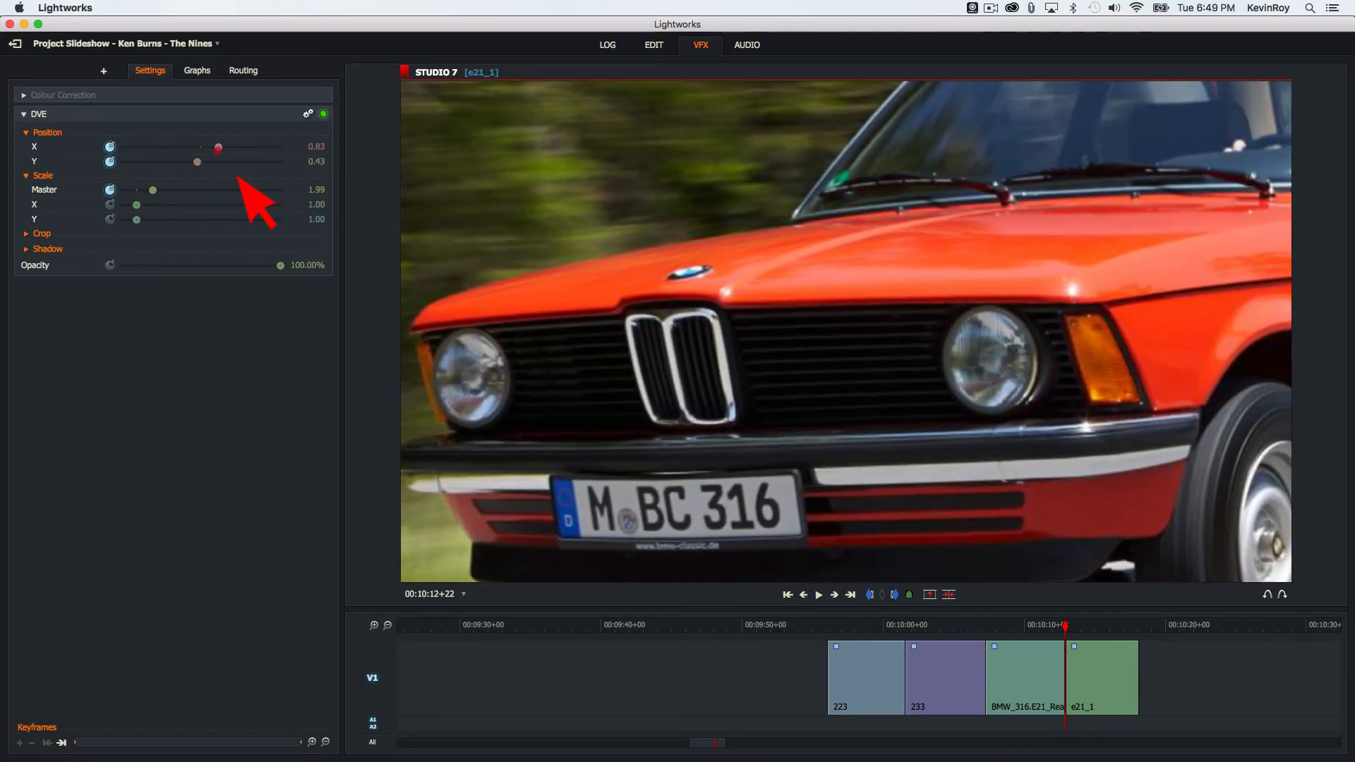
{"action": "key", "text": "s"}
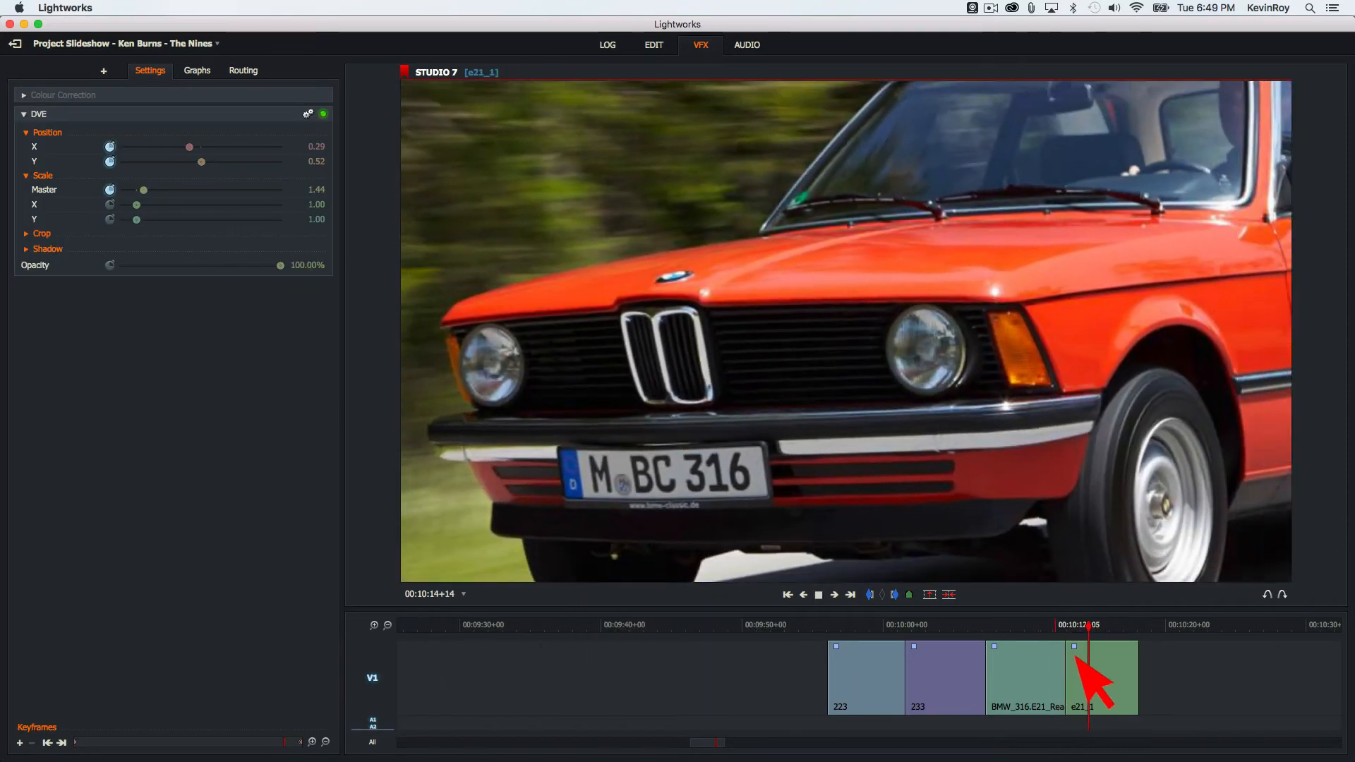
{"action": "key", "text": "space"}
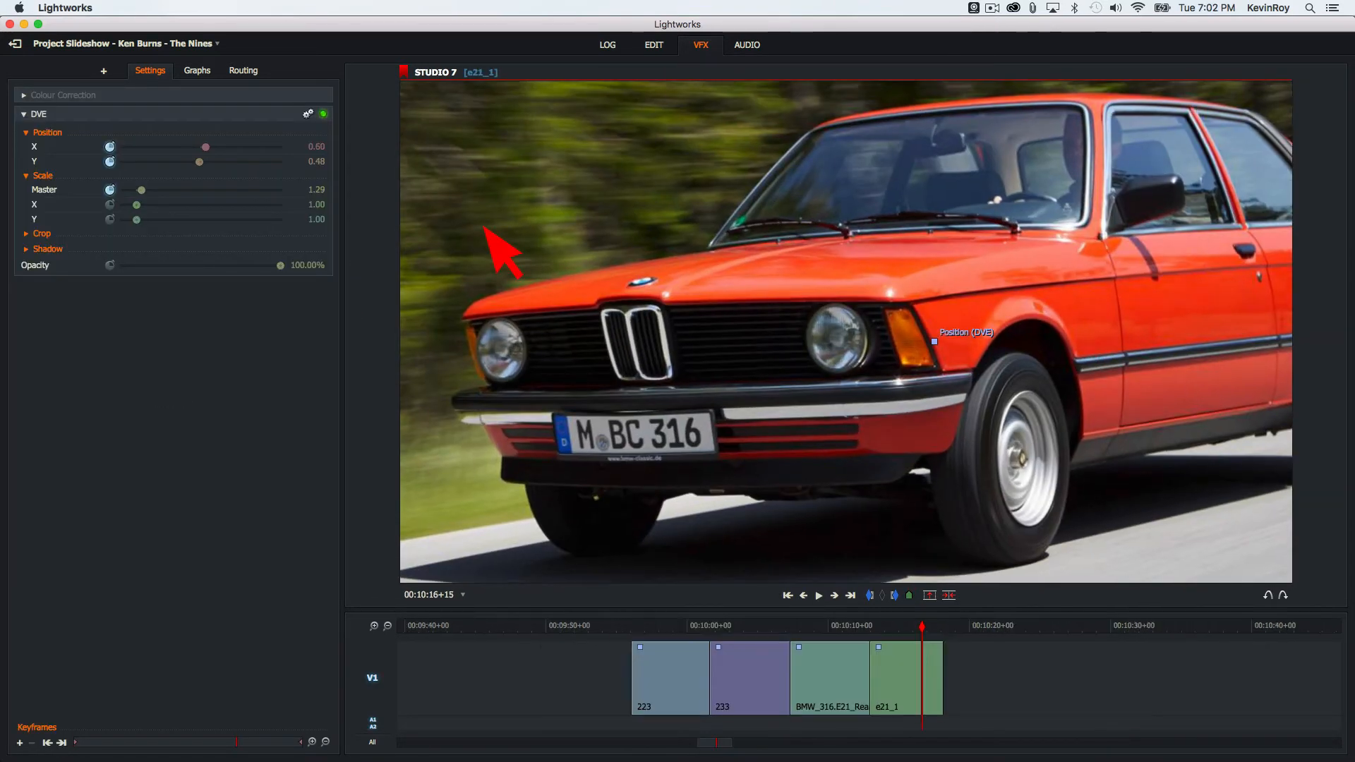
Step: Switch to the editing workspace and play the slideshow from just before clip 223
{"action": "left_click", "coordinate": [663, 46]}
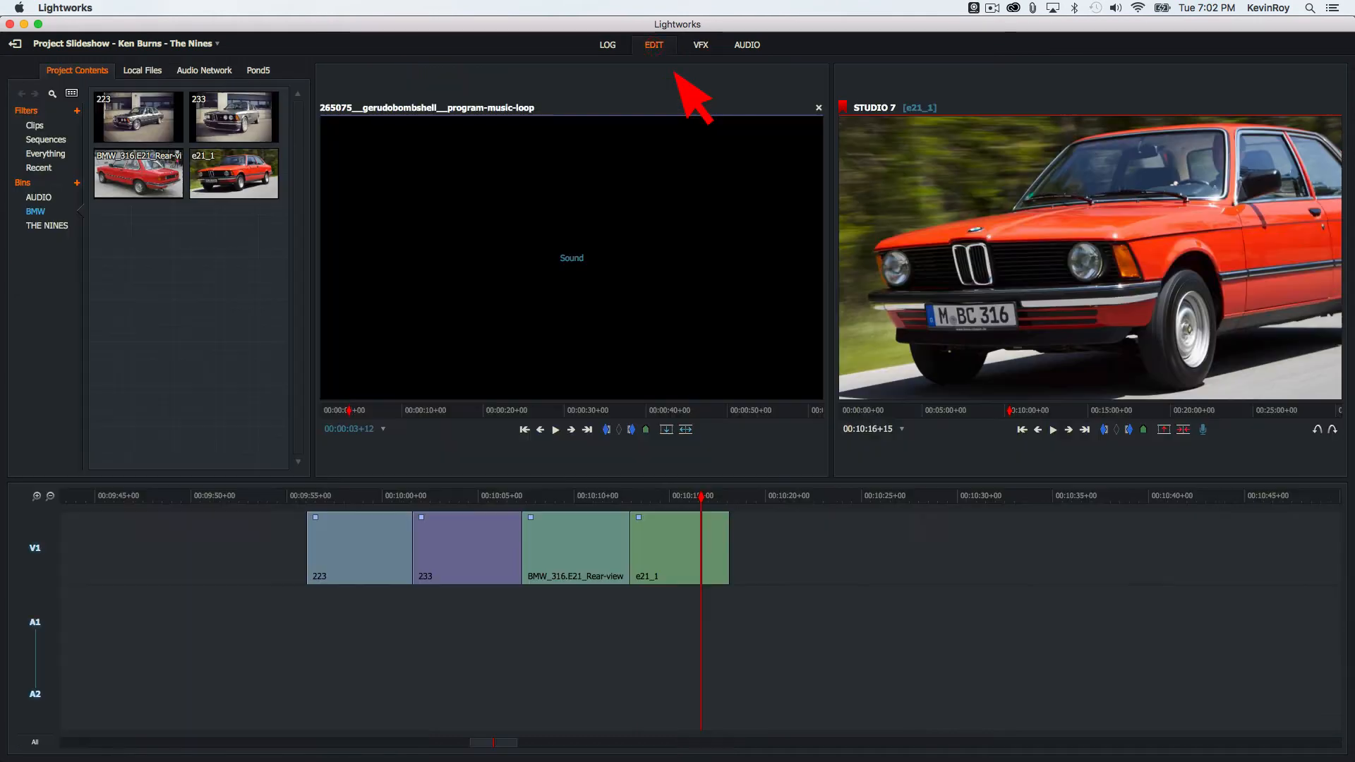
{"action": "left_click", "coordinate": [326, 528]}
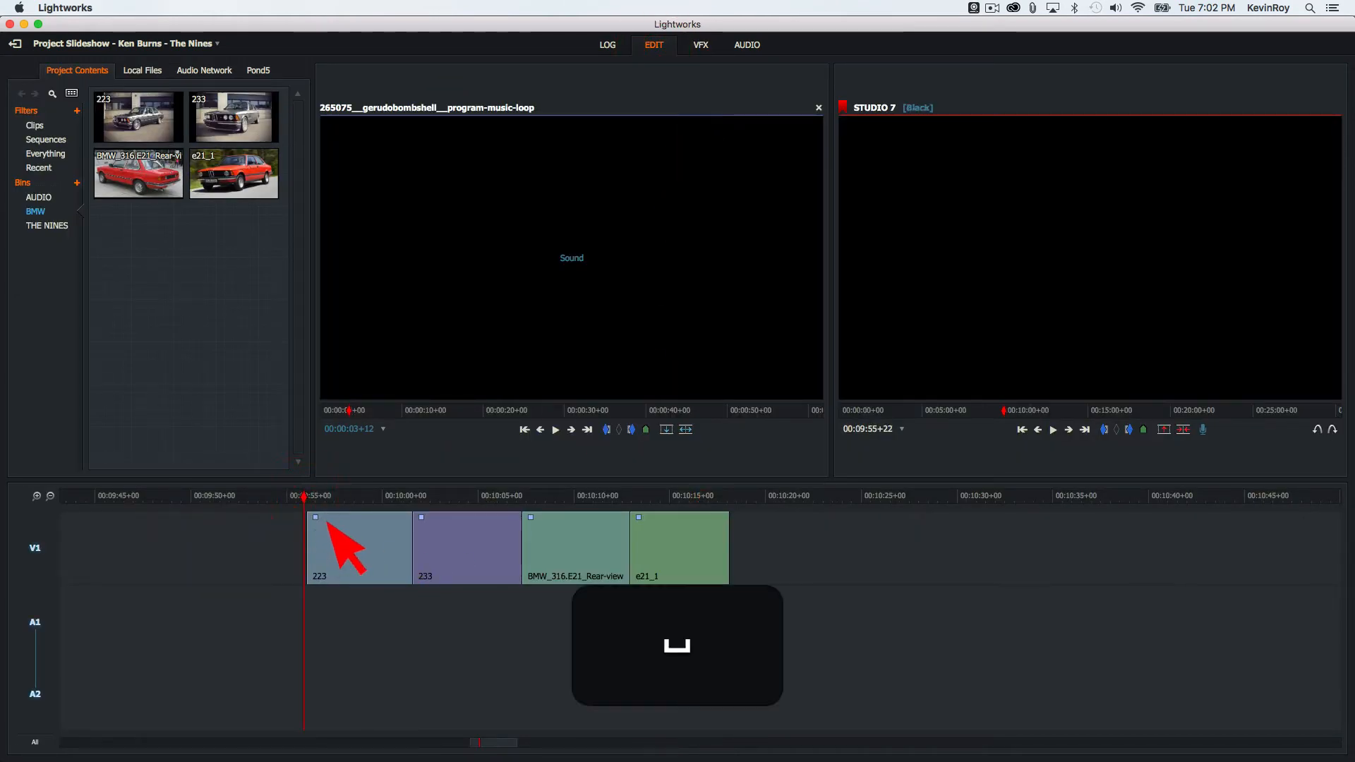
{"action": "key", "text": "space"}
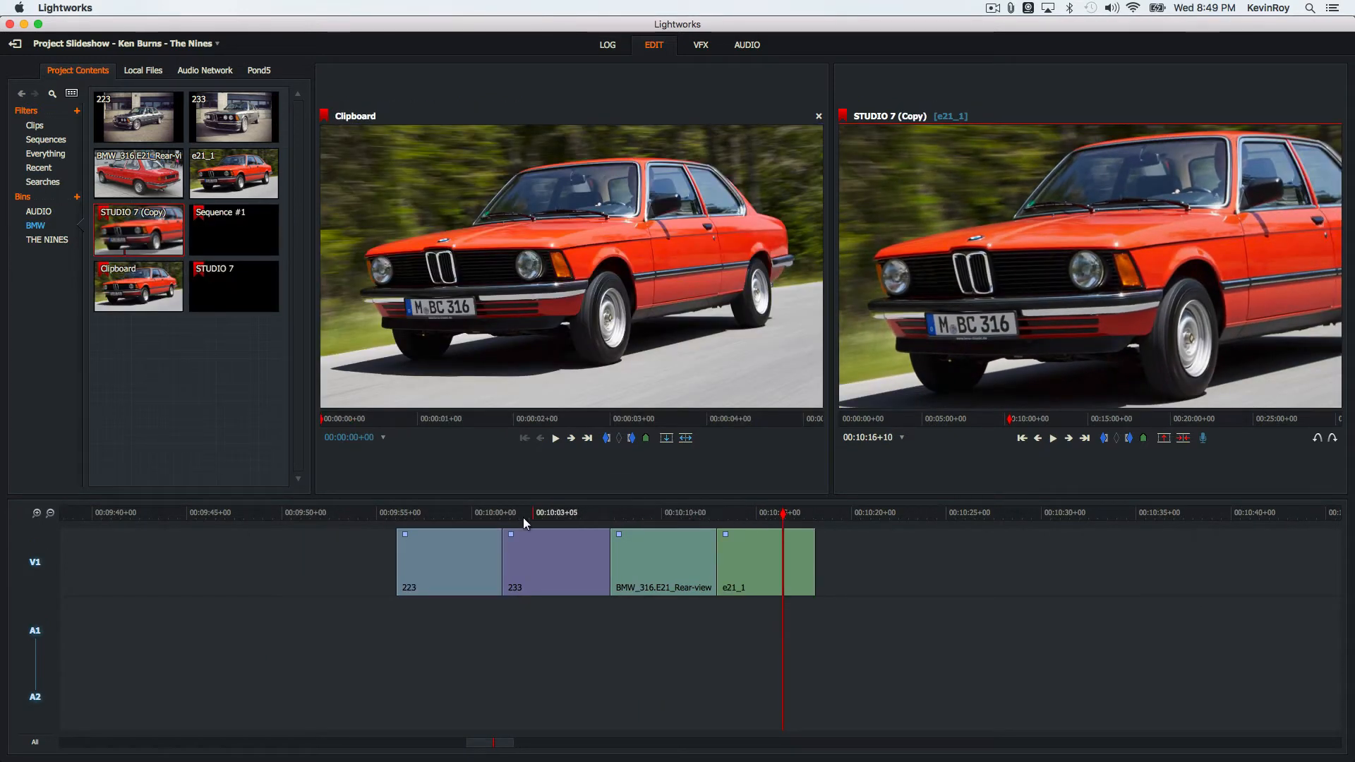
Step: Scrub the STUDIO 7 (Copy) sequence to the middle of clip 233 and display its DVE position and scale keyframe graphs
{"action": "left_click_drag", "start_coordinate": [417, 515], "coordinate": [545, 583]}
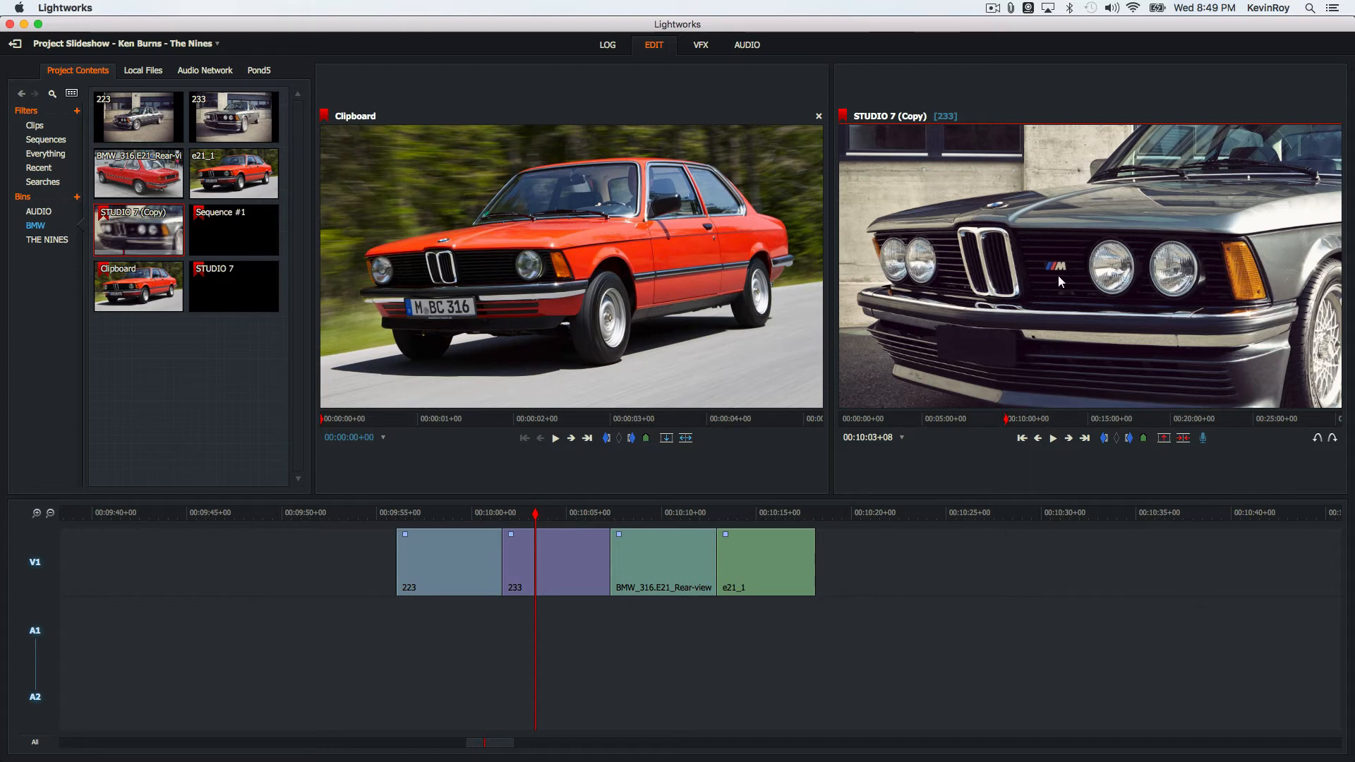
{"action": "left_click_drag", "start_coordinate": [497, 518], "coordinate": [573, 520]}
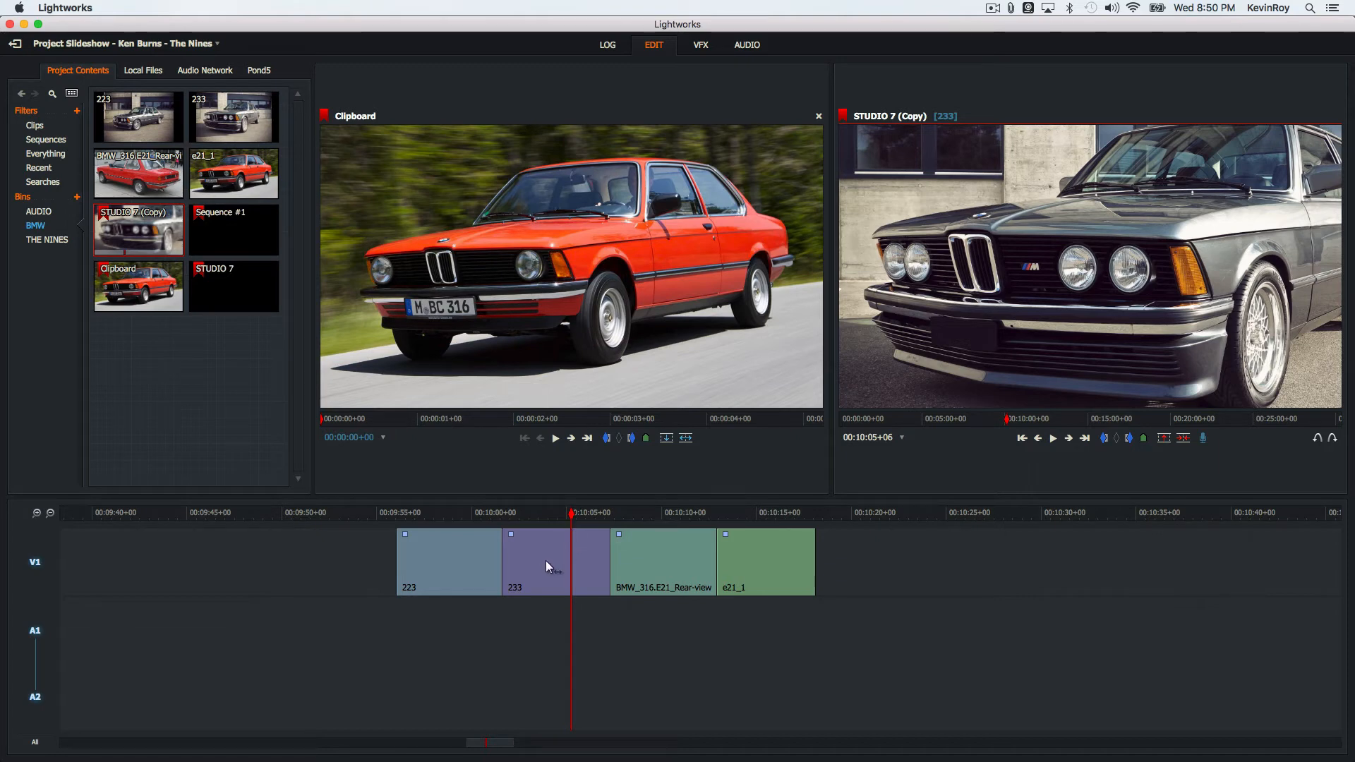
{"action": "left_click", "coordinate": [691, 48]}
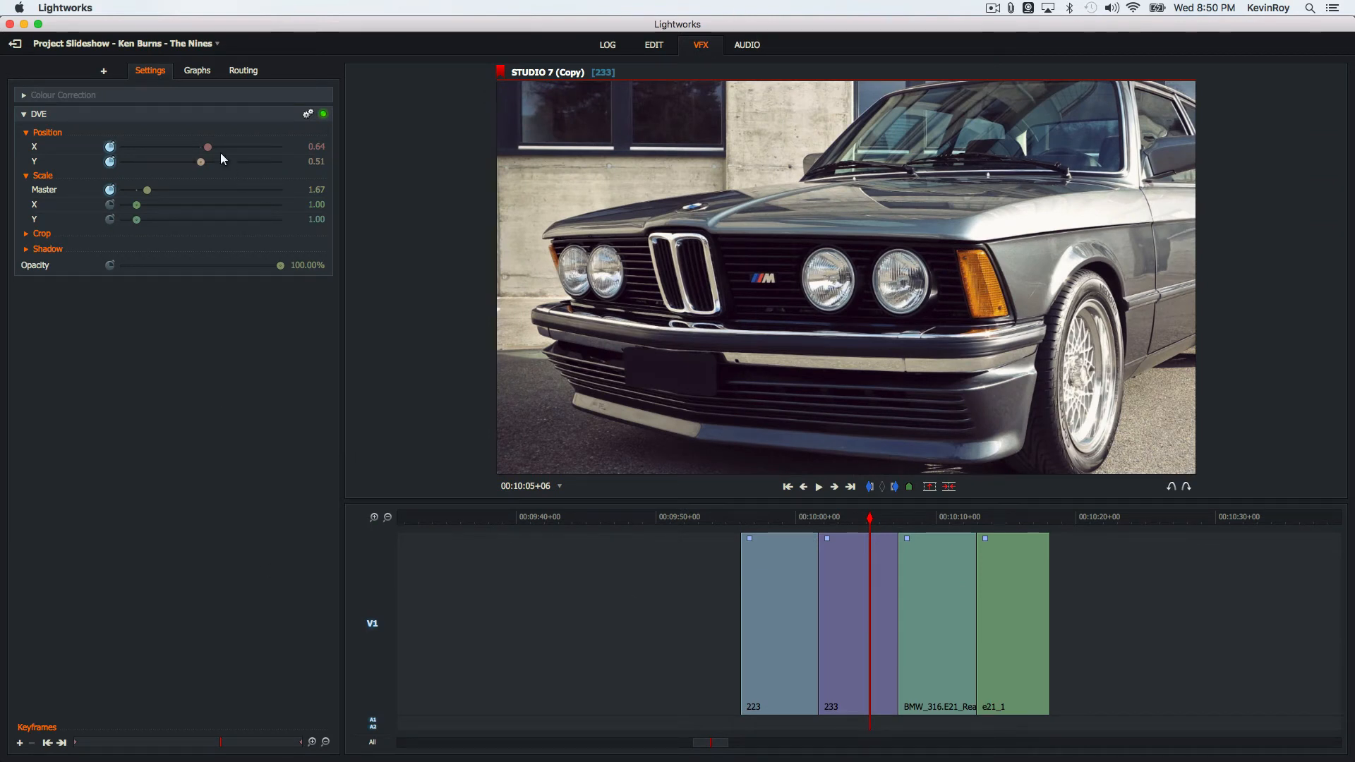
{"action": "left_click", "coordinate": [205, 77]}
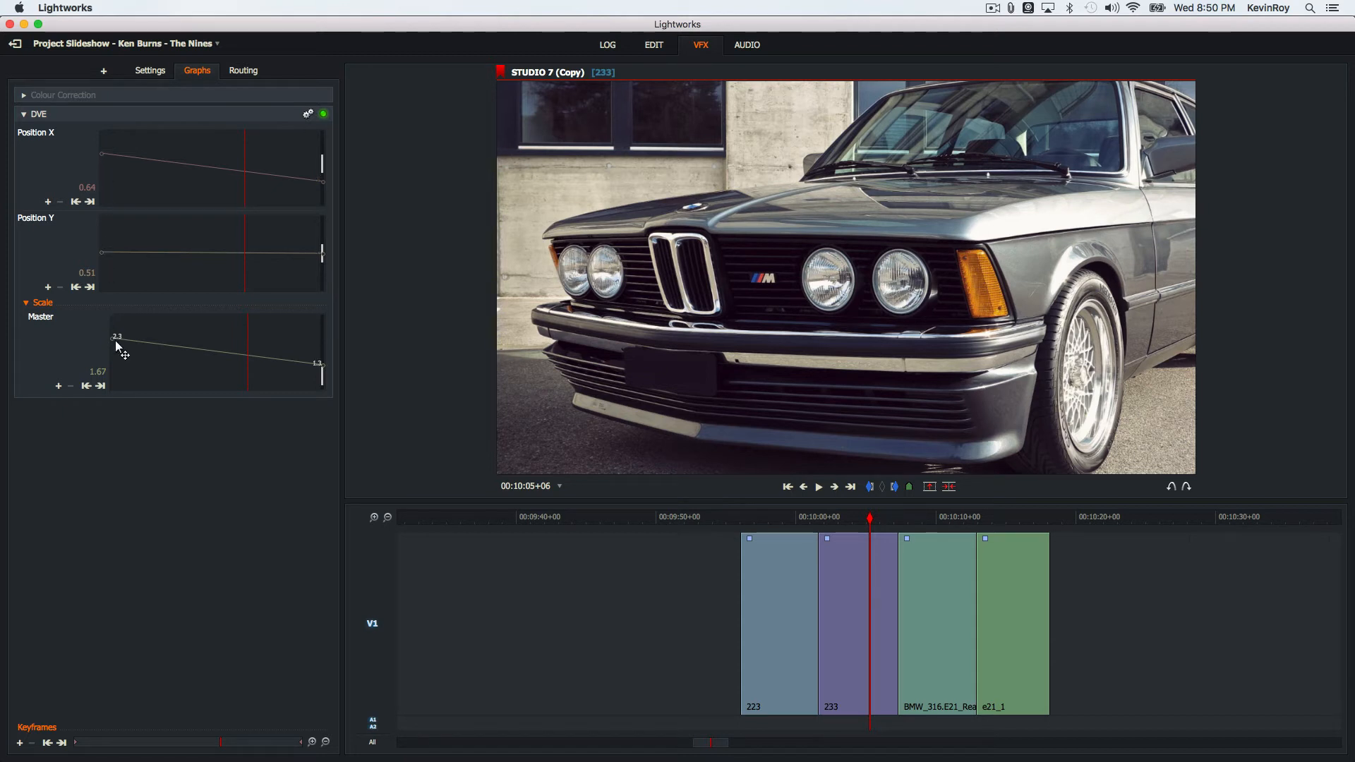
Step: Reverse clip 233's zoom by setting the DVE Master scale to 1.33 at its first keyframe and 2.29 at its last
{"action": "left_click", "coordinate": [100, 386]}
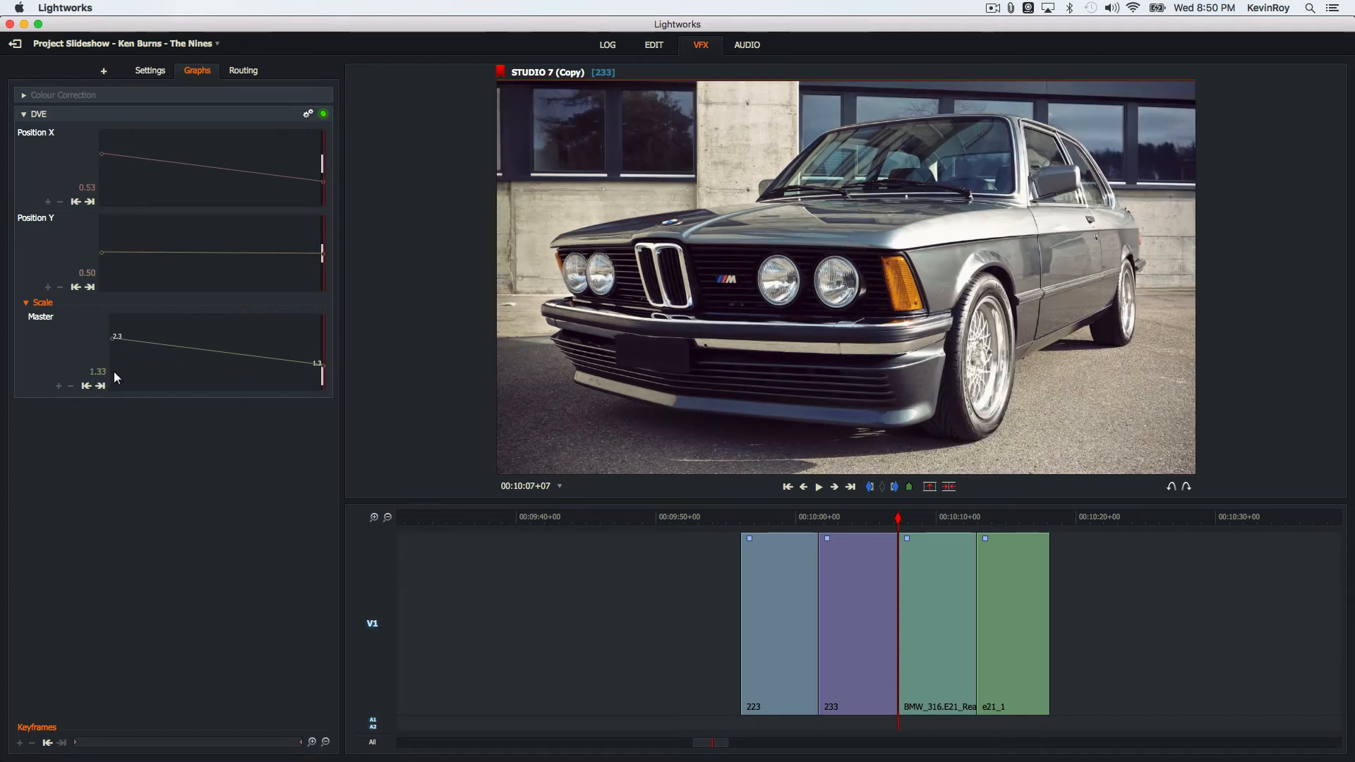
{"action": "left_click", "coordinate": [85, 386]}
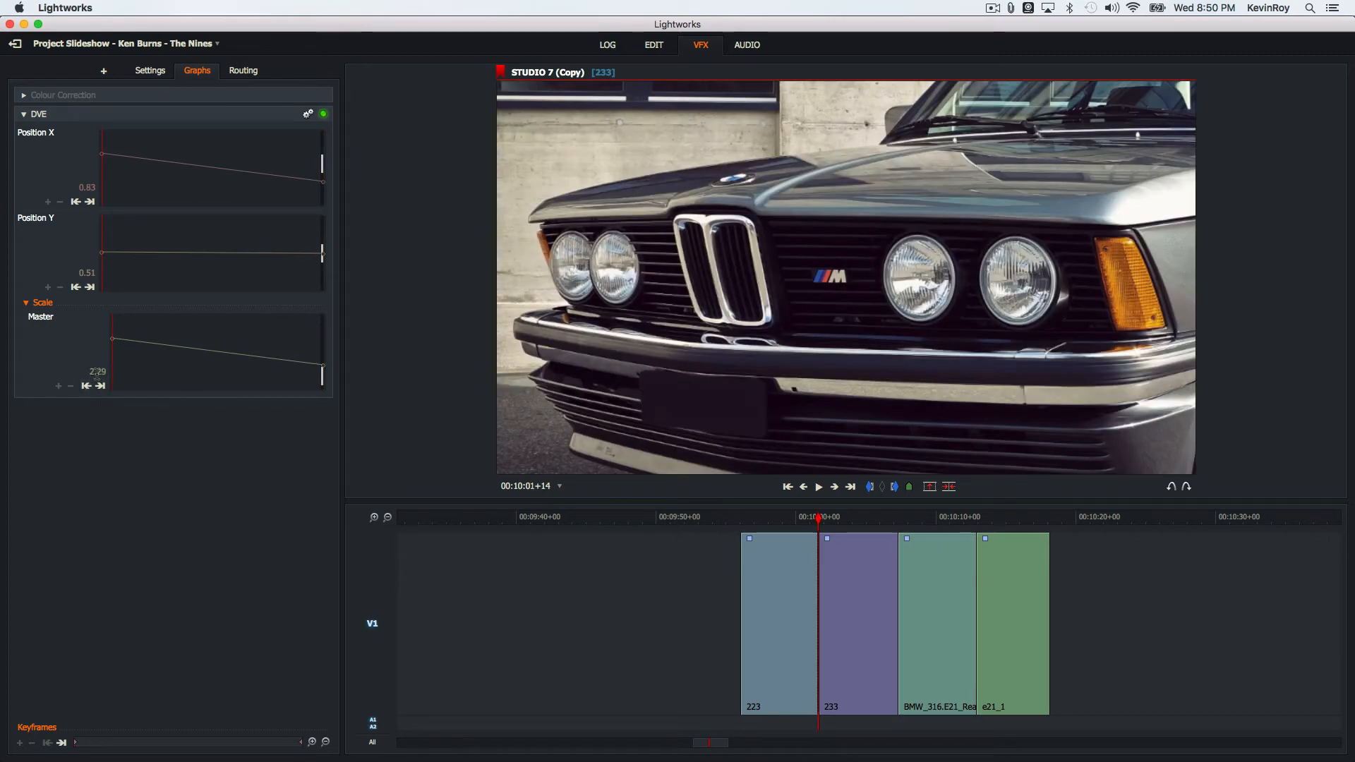
{"action": "left_click", "coordinate": [100, 372]}
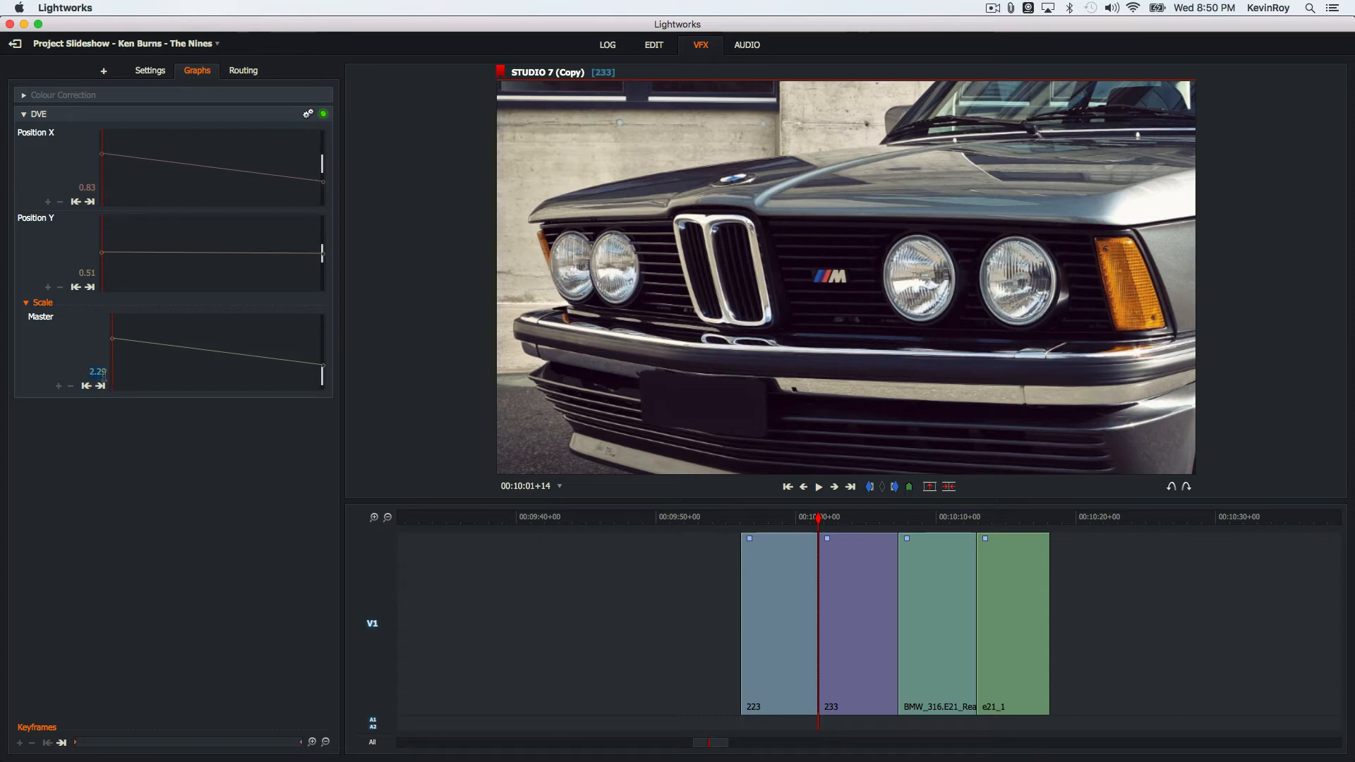
{"action": "left_click", "coordinate": [101, 386]}
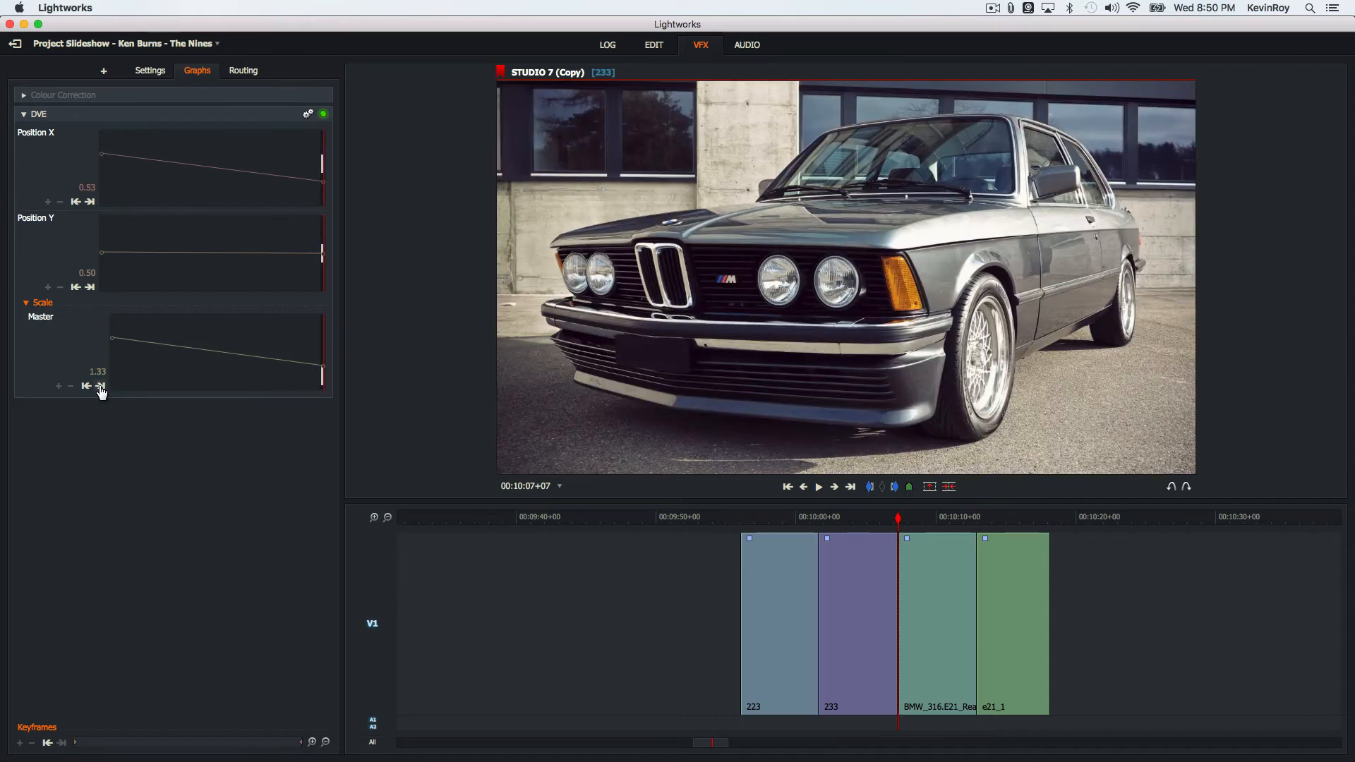
{"action": "left_click", "coordinate": [85, 387]}
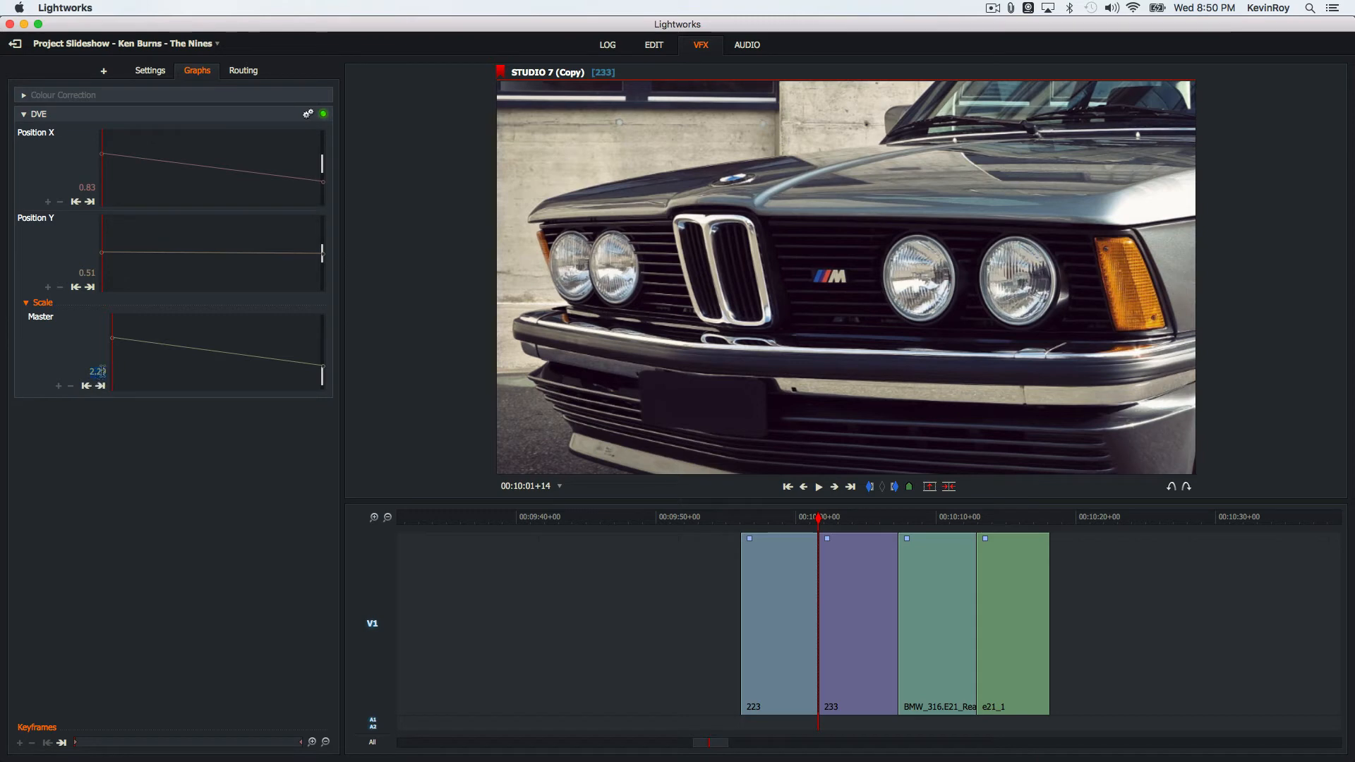
{"action": "left_click", "coordinate": [102, 372]}
{"action": "type", "text": "1.33"}
{"action": "key", "text": "Return"}
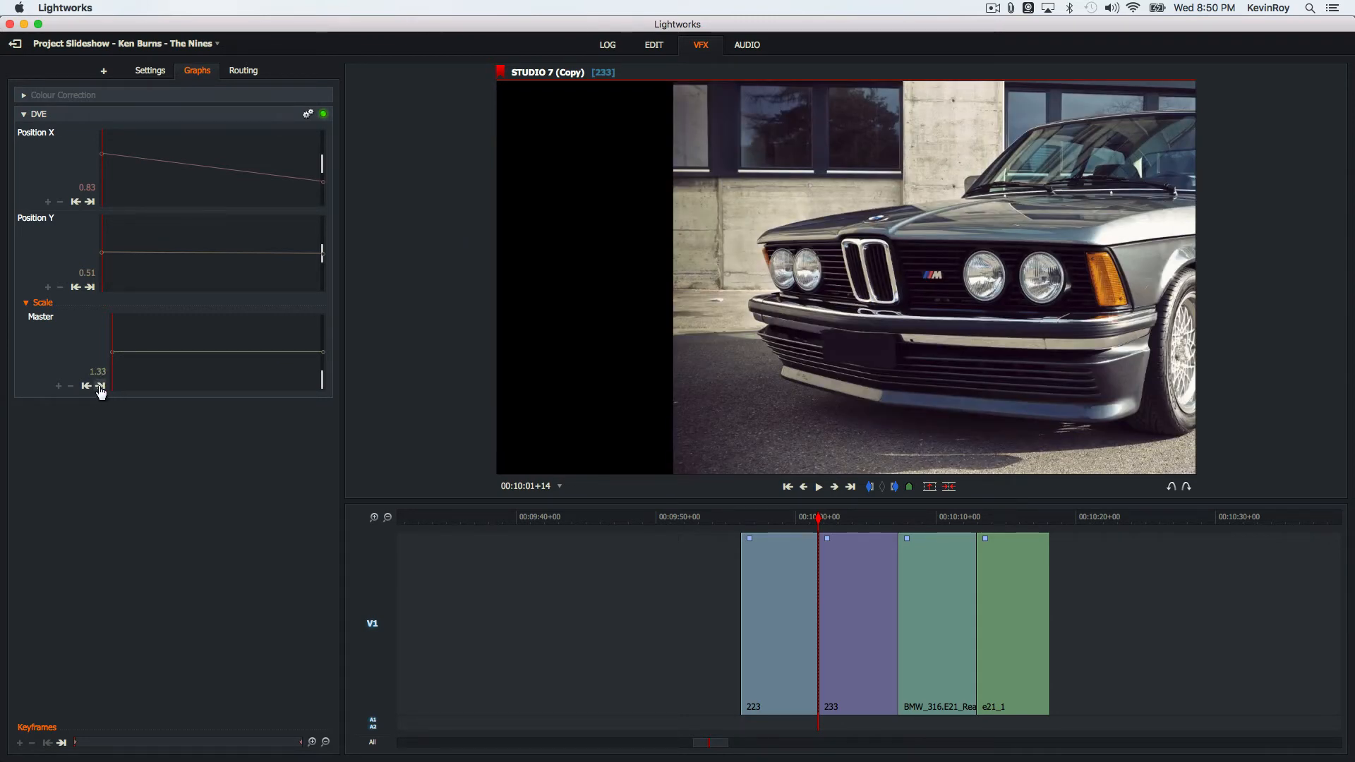
{"action": "left_click", "coordinate": [100, 387]}
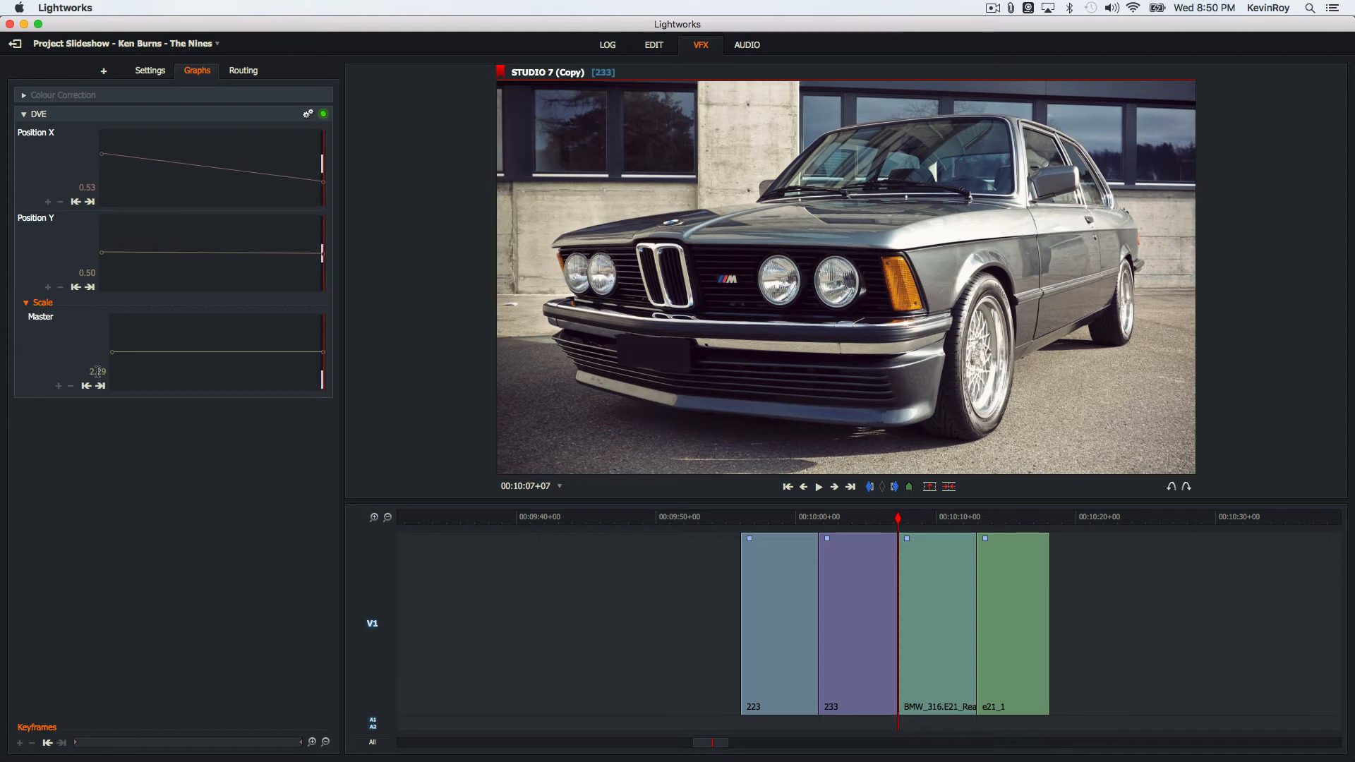
{"action": "key", "text": "Return"}
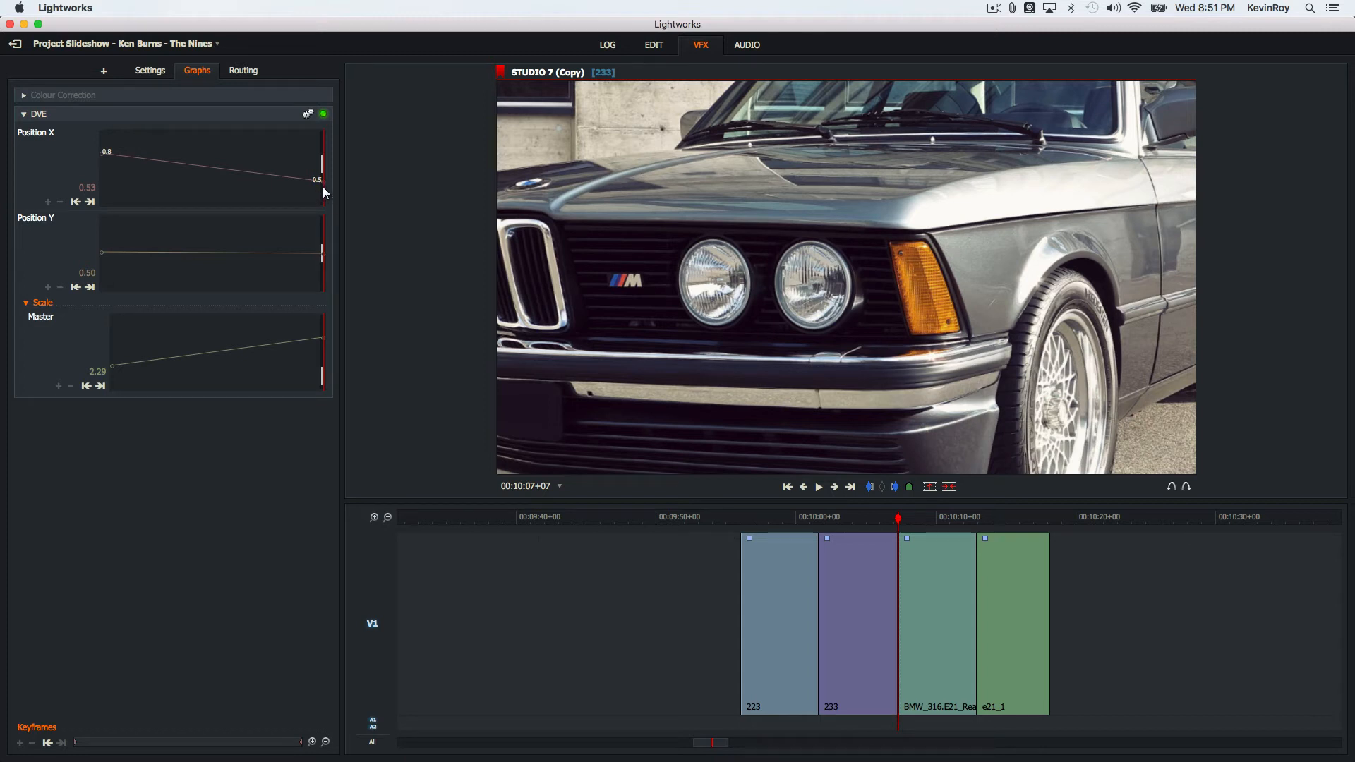
Step: Reframe clip 233 with DVE Position X at about 0.80 at its end and about 0.57 at its first keyframe
{"action": "left_click_drag", "start_coordinate": [324, 185], "coordinate": [320, 165]}
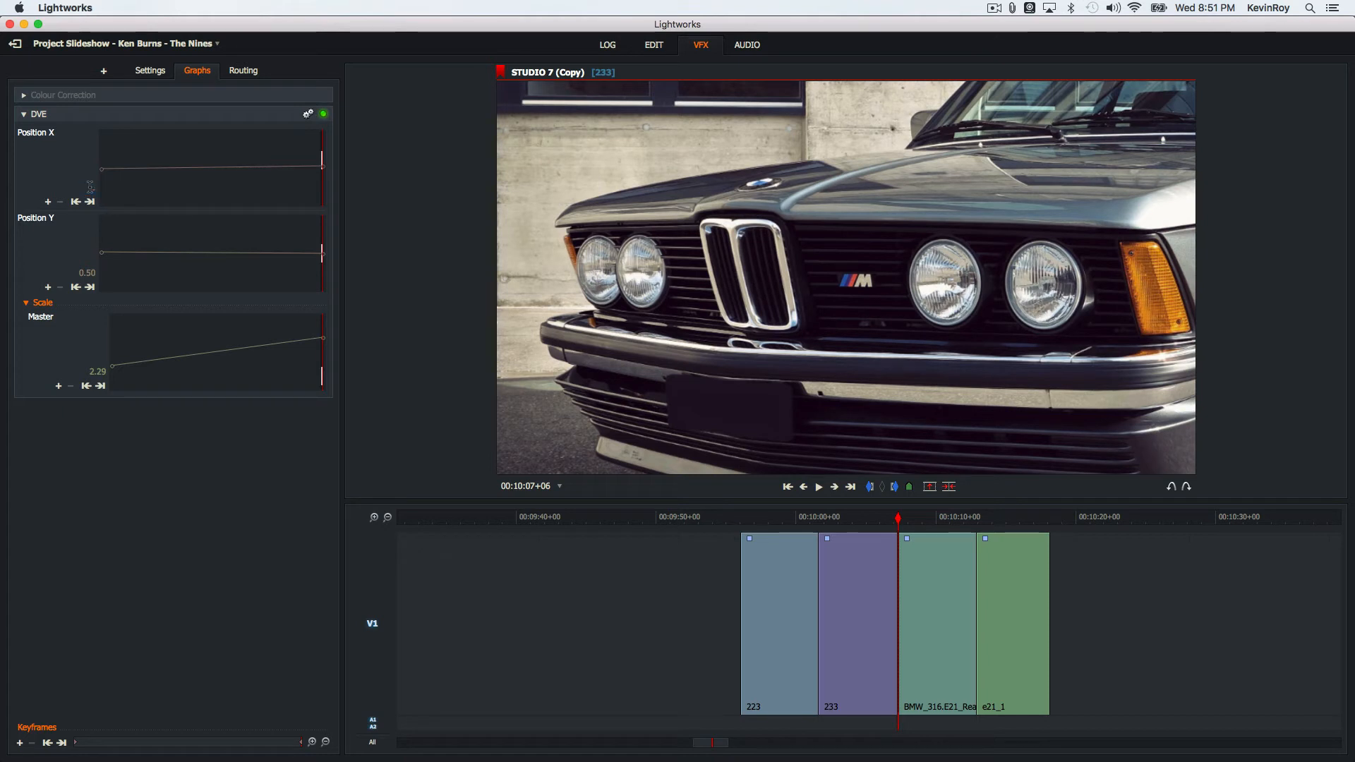
{"action": "left_click_drag", "start_coordinate": [90, 187], "coordinate": [88, 187]}
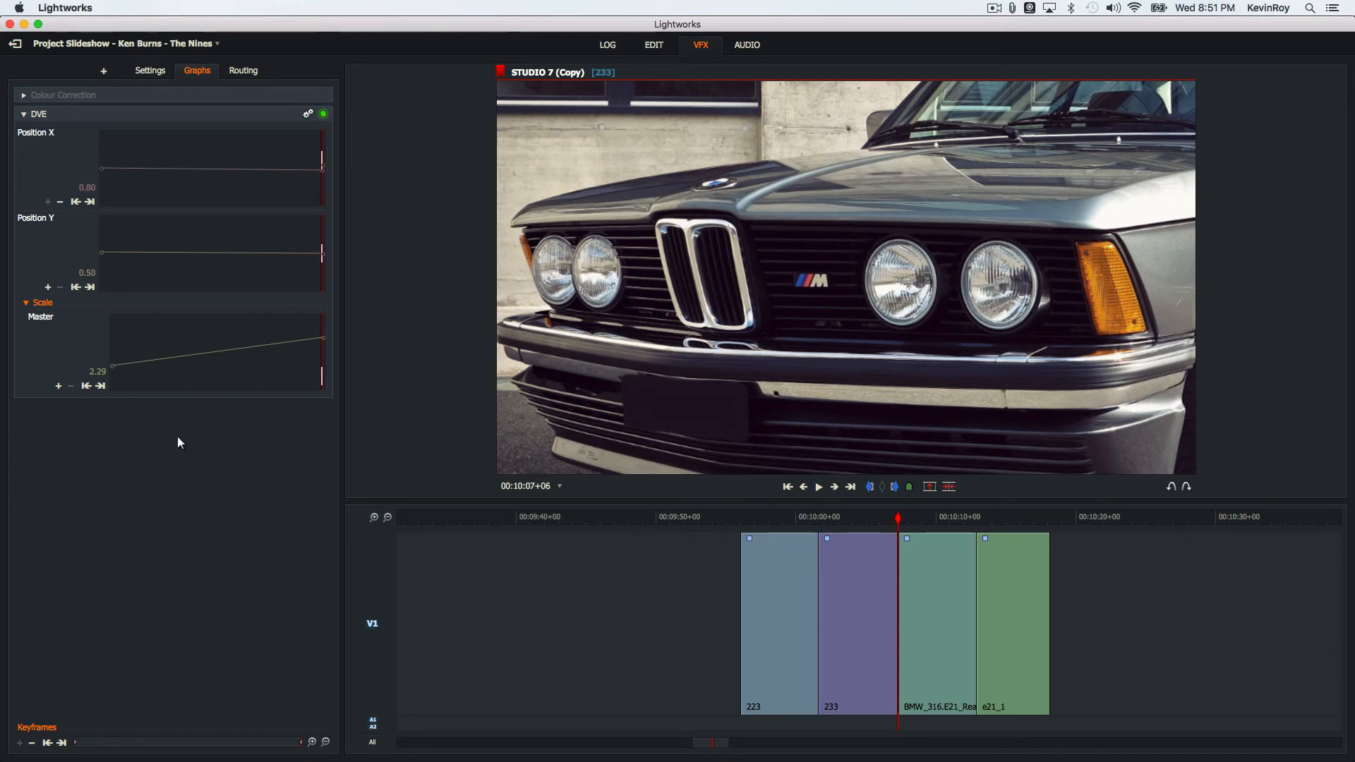
{"action": "left_click", "coordinate": [76, 202]}
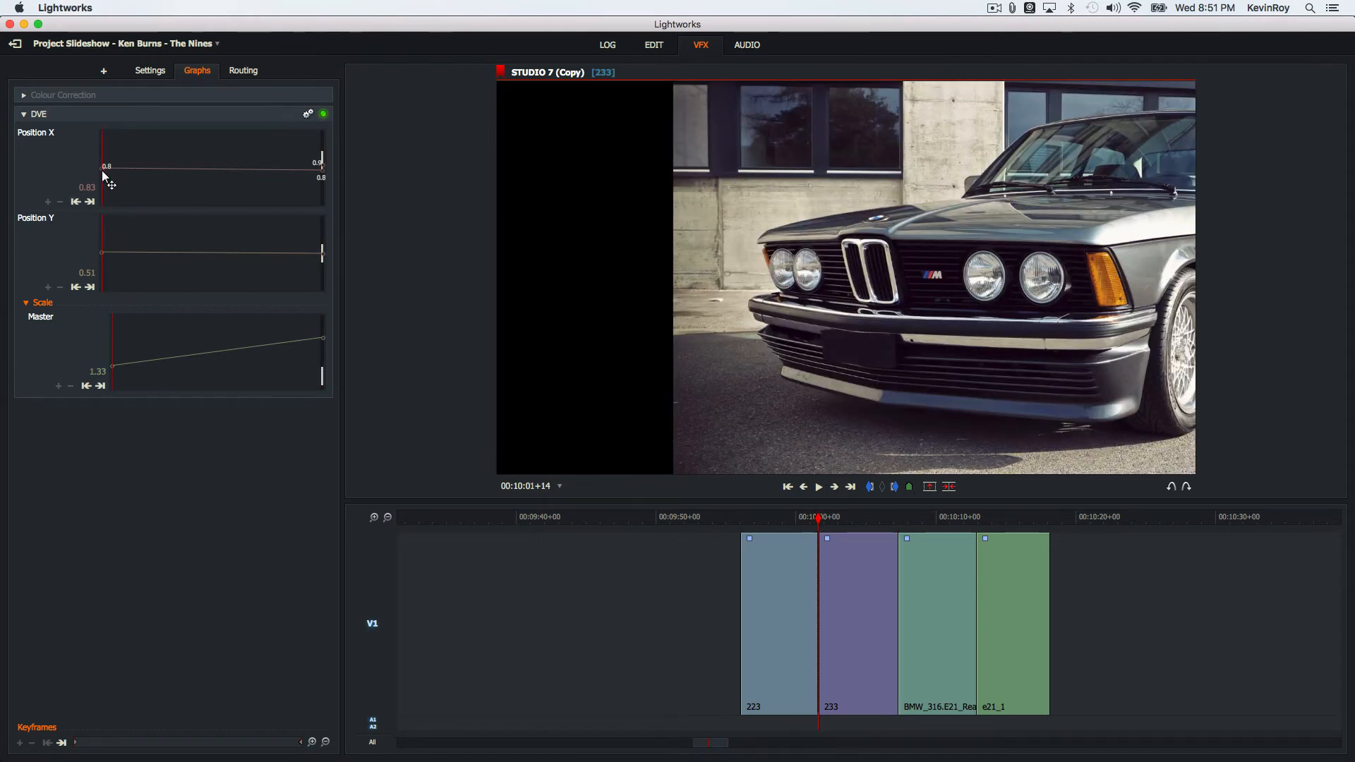
{"action": "left_click_drag", "start_coordinate": [101, 170], "coordinate": [96, 181]}
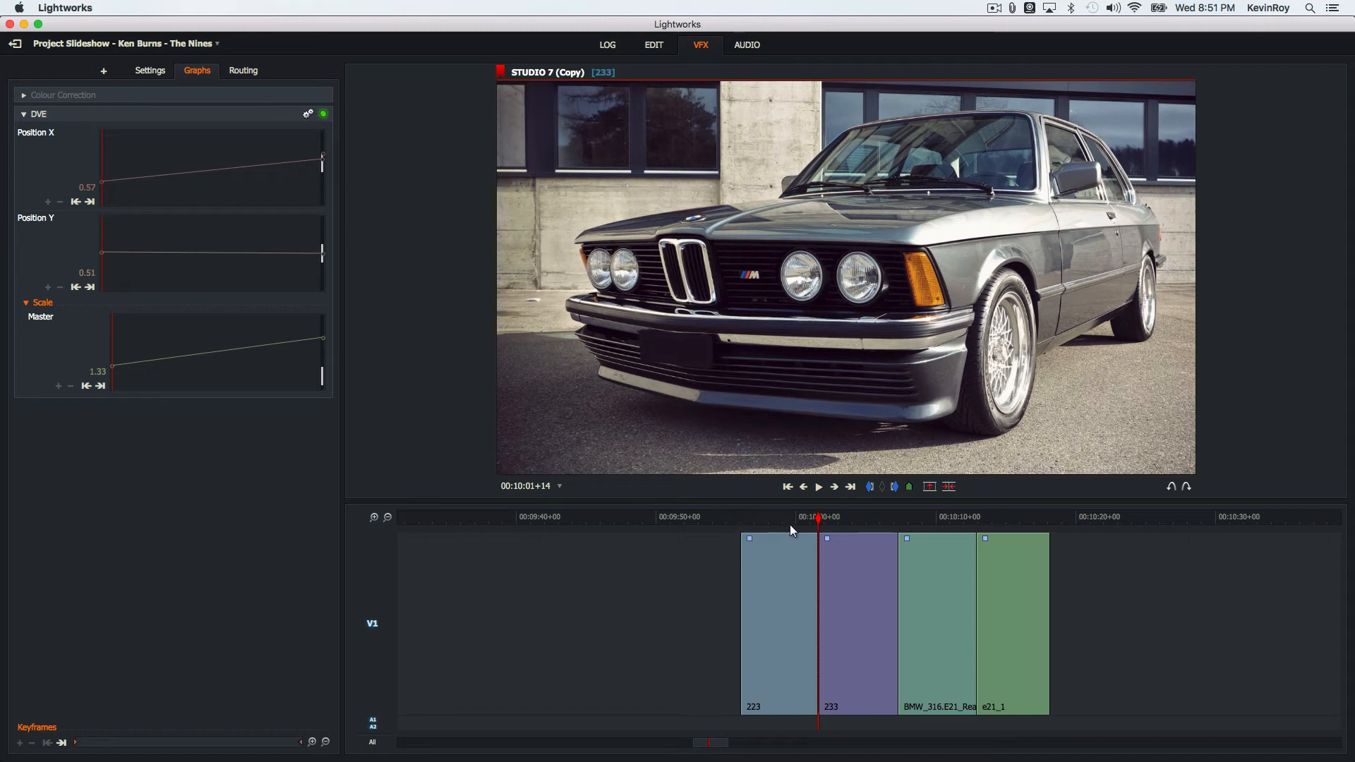
Step: Play the slideshow from the start of clip 223 to review the reversed zoom and the remaining stills
{"action": "left_click_drag", "start_coordinate": [816, 520], "coordinate": [746, 526]}
{"action": "key", "text": "space"}
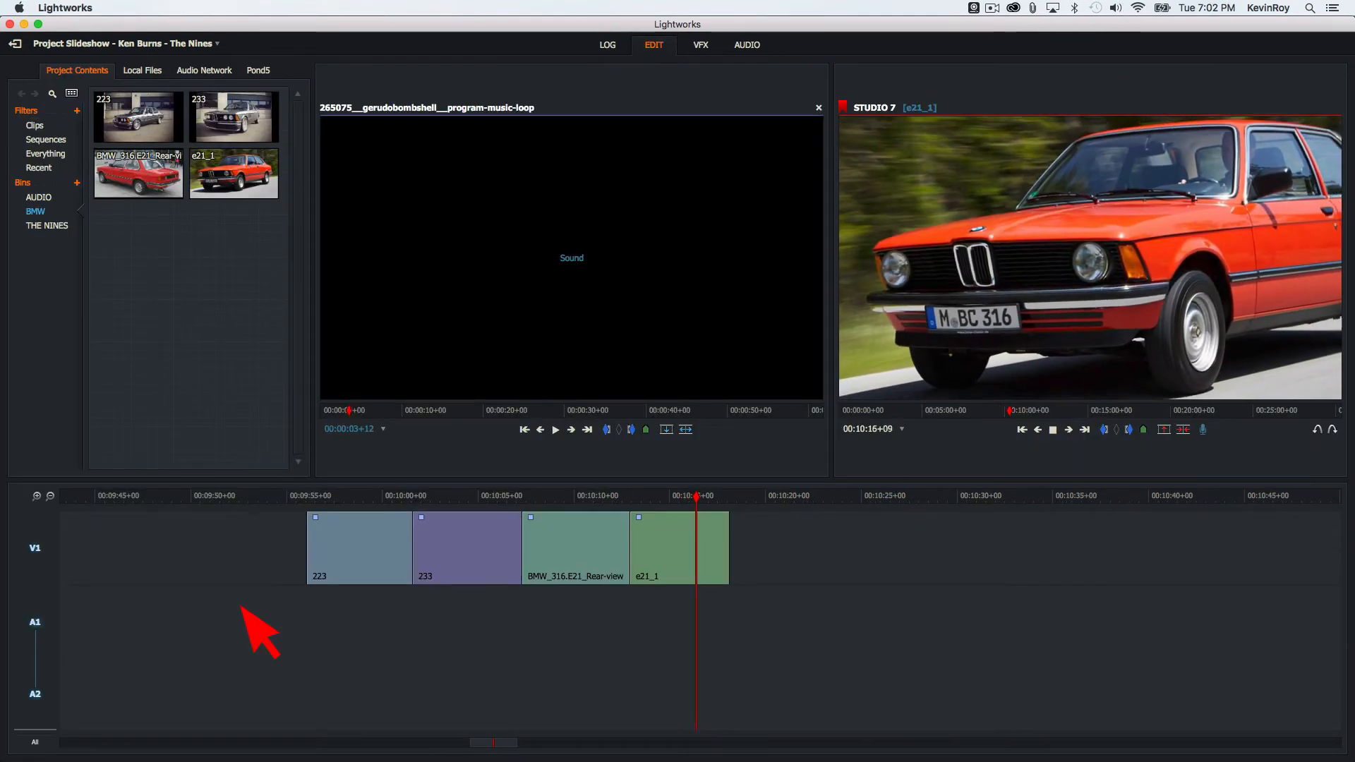
{"action": "key", "text": "space"}
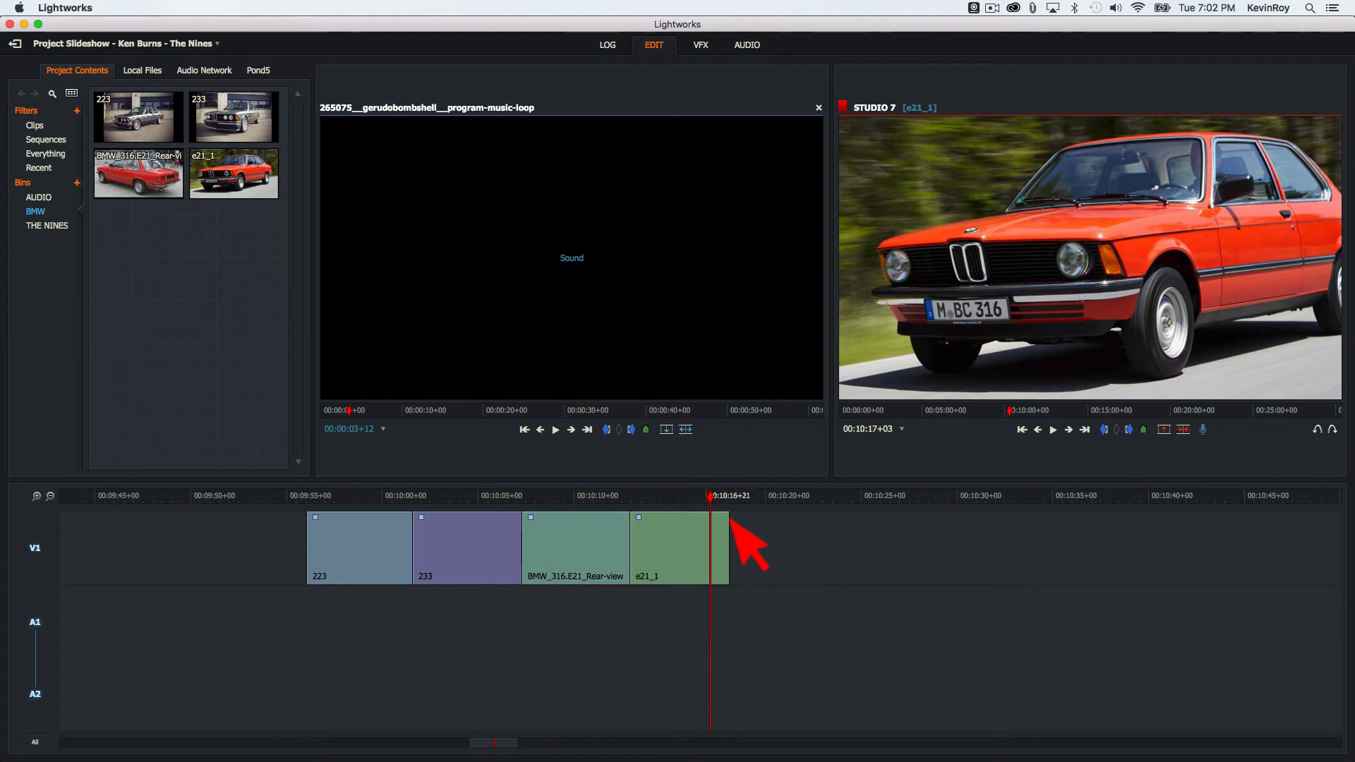
Step: Add a 24-frame dissolve centred on the cut between BMW_316.E21_Rear-view and e21_1
{"action": "left_click_drag", "start_coordinate": [729, 521], "coordinate": [681, 522]}
{"action": "left_click", "coordinate": [647, 576]}
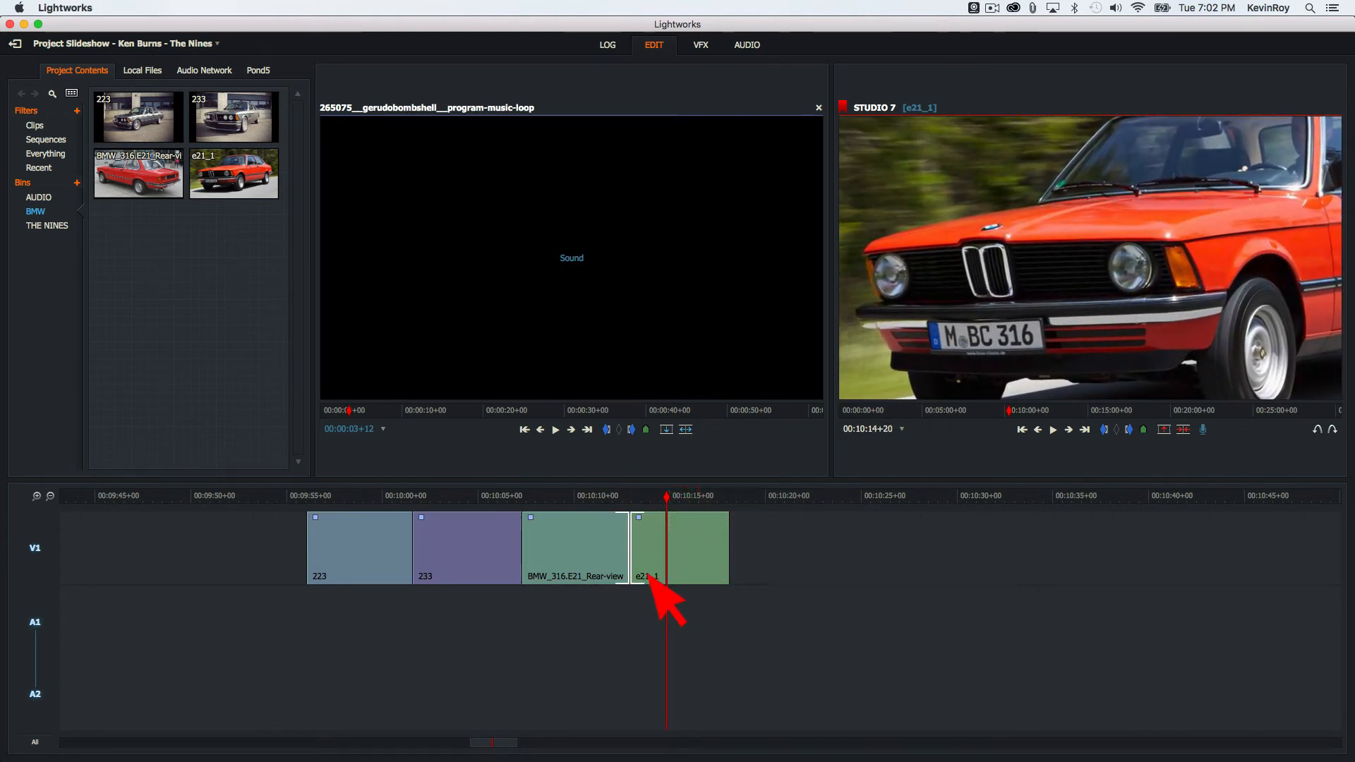
{"action": "left_click", "coordinate": [630, 549]}
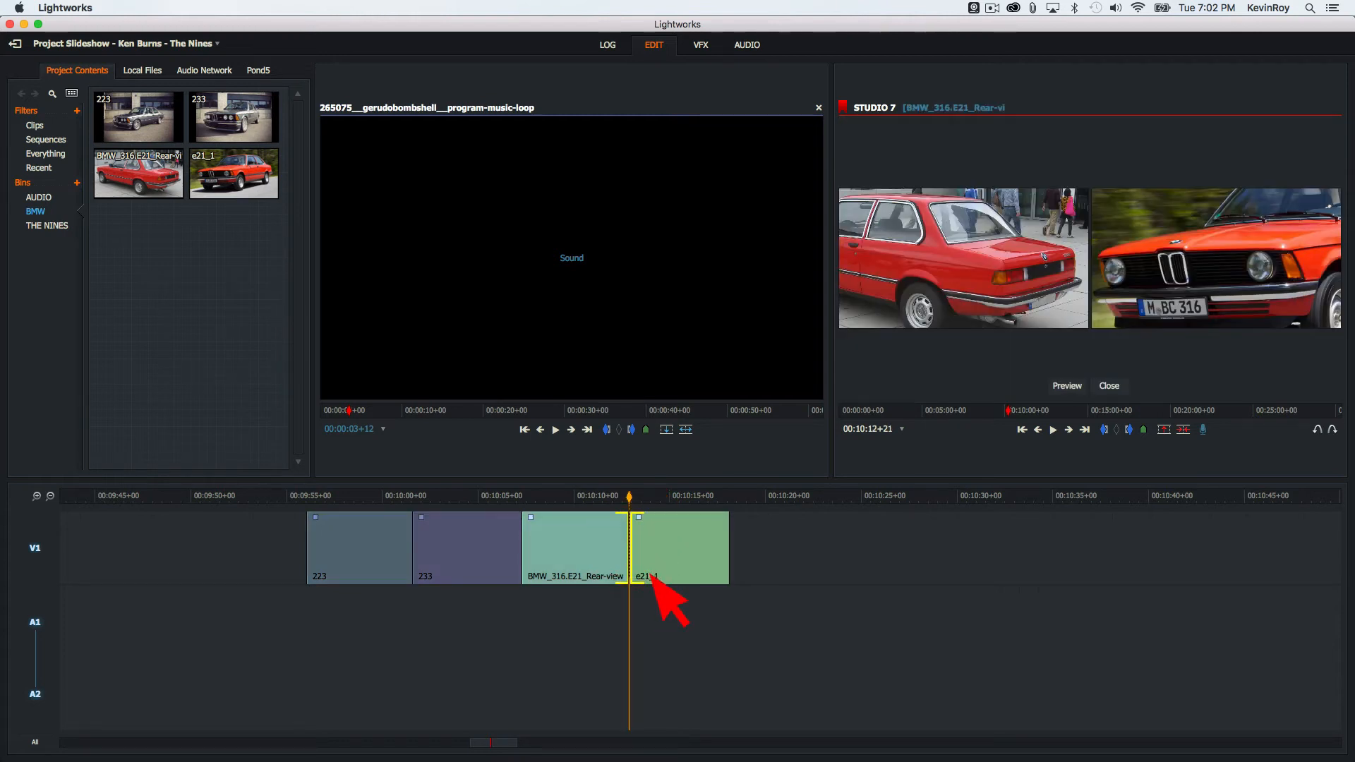
{"action": "left_click", "coordinate": [630, 549]}
{"action": "right_click", "coordinate": [631, 549]}
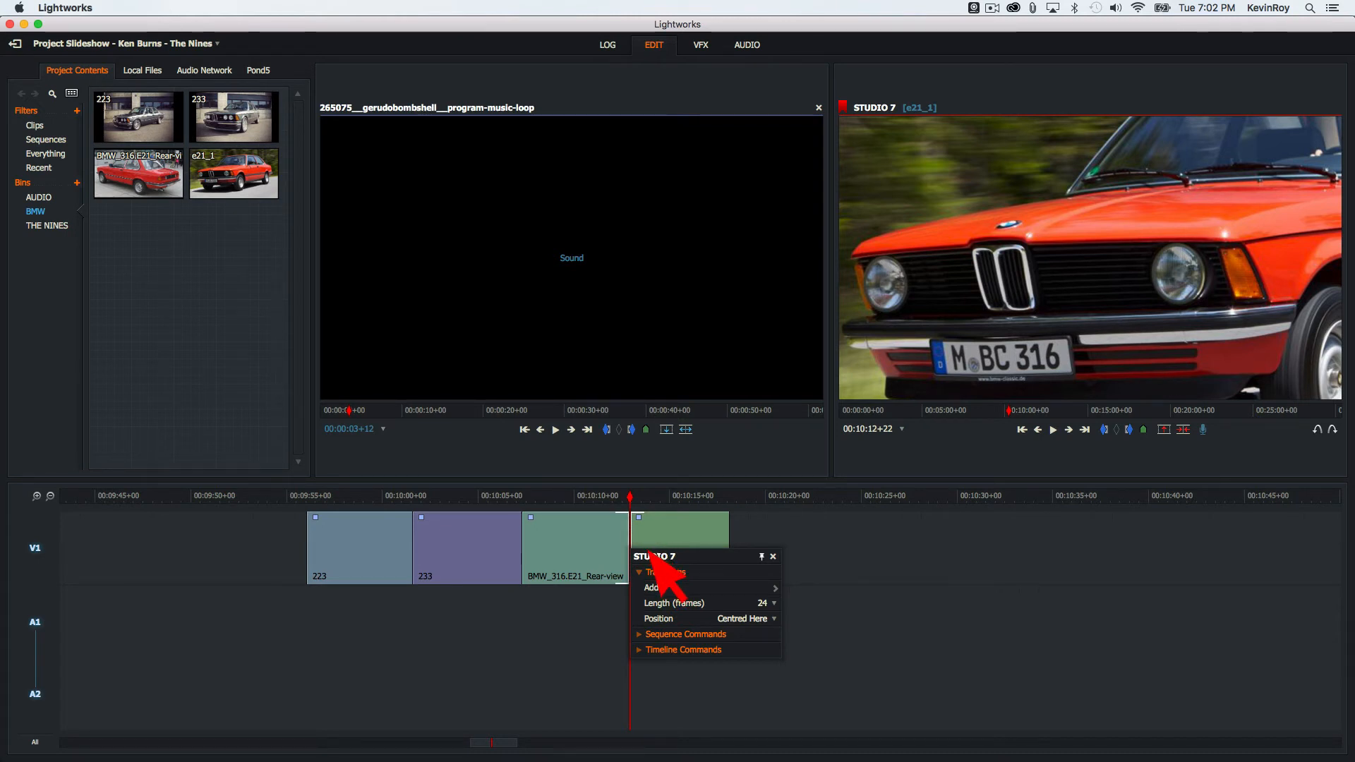
{"action": "mouse_move", "coordinate": [667, 589]}
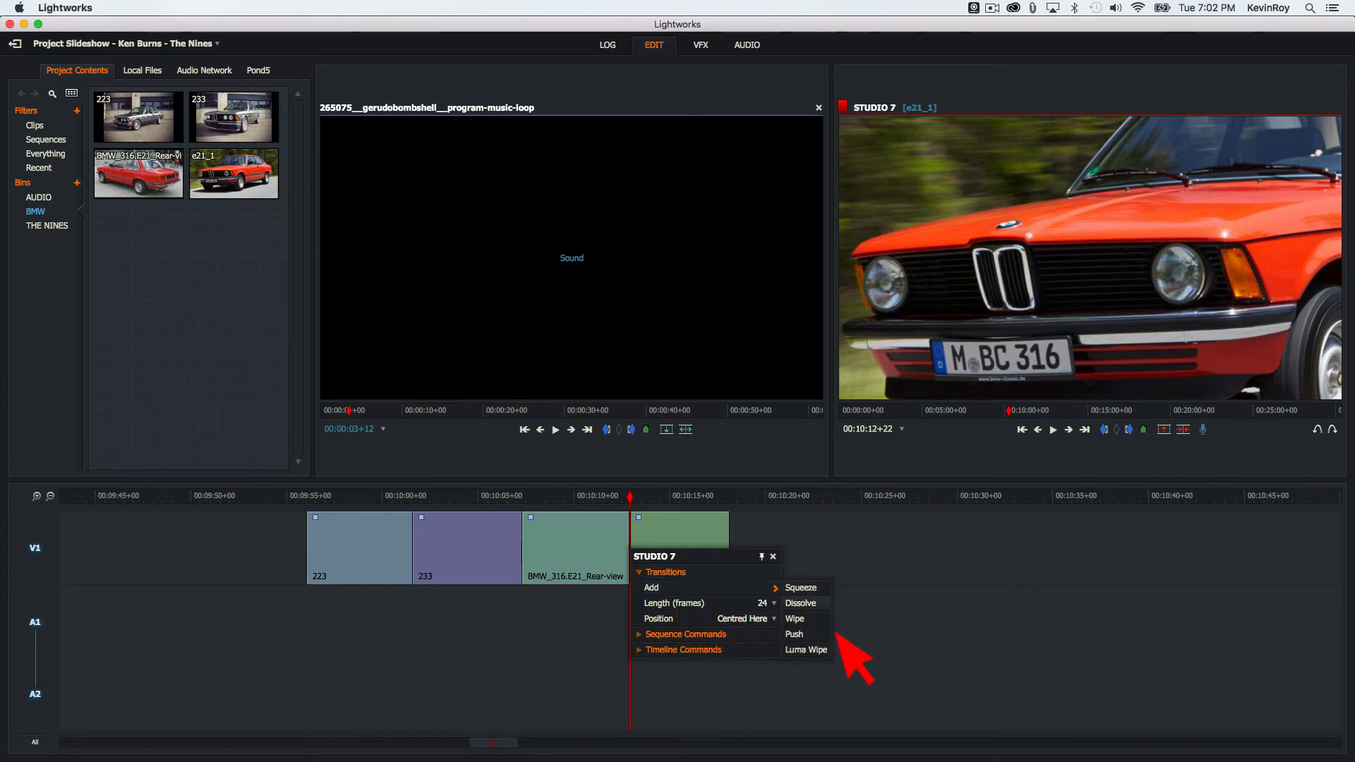
{"action": "left_click", "coordinate": [818, 604]}
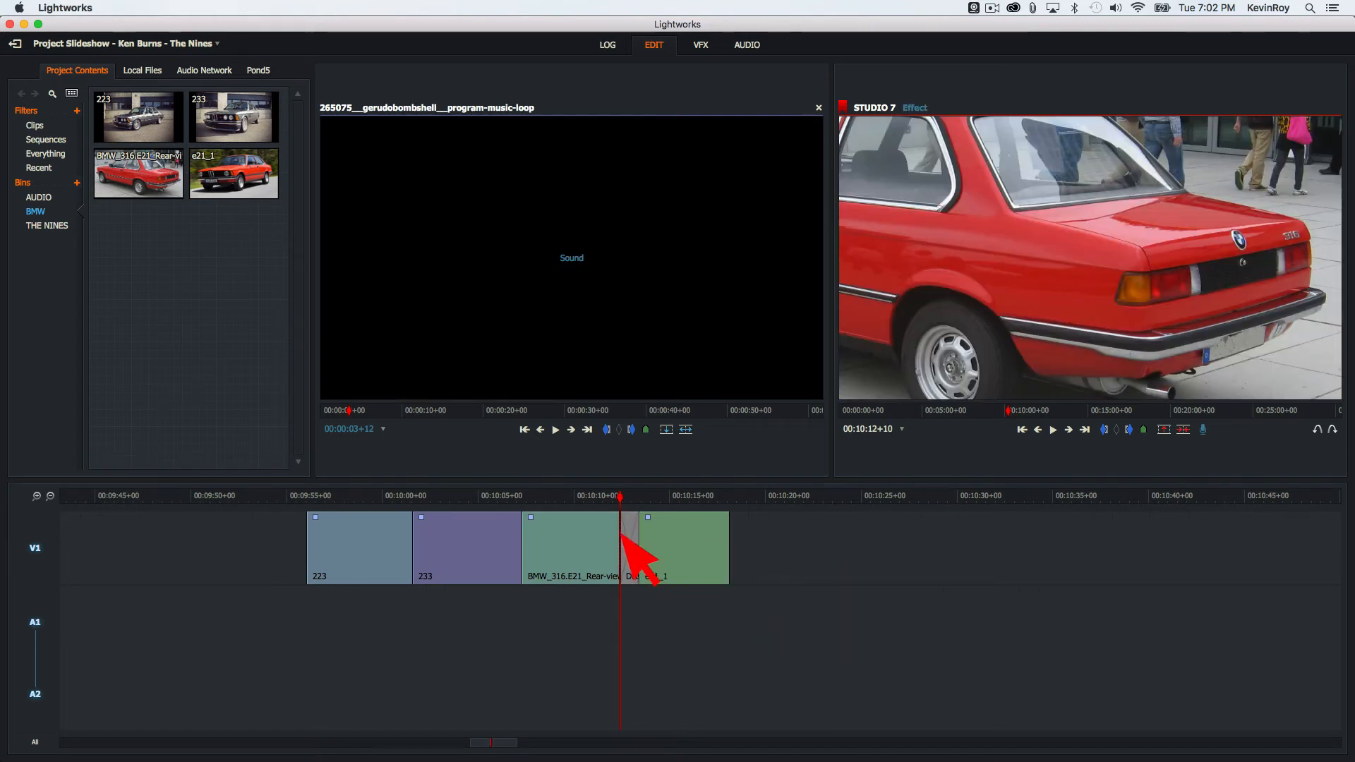
Step: Add a centred 24-frame dissolve at the cut between clip 233 and BMW_316.E21_Rear-view
{"action": "key", "text": "a"}
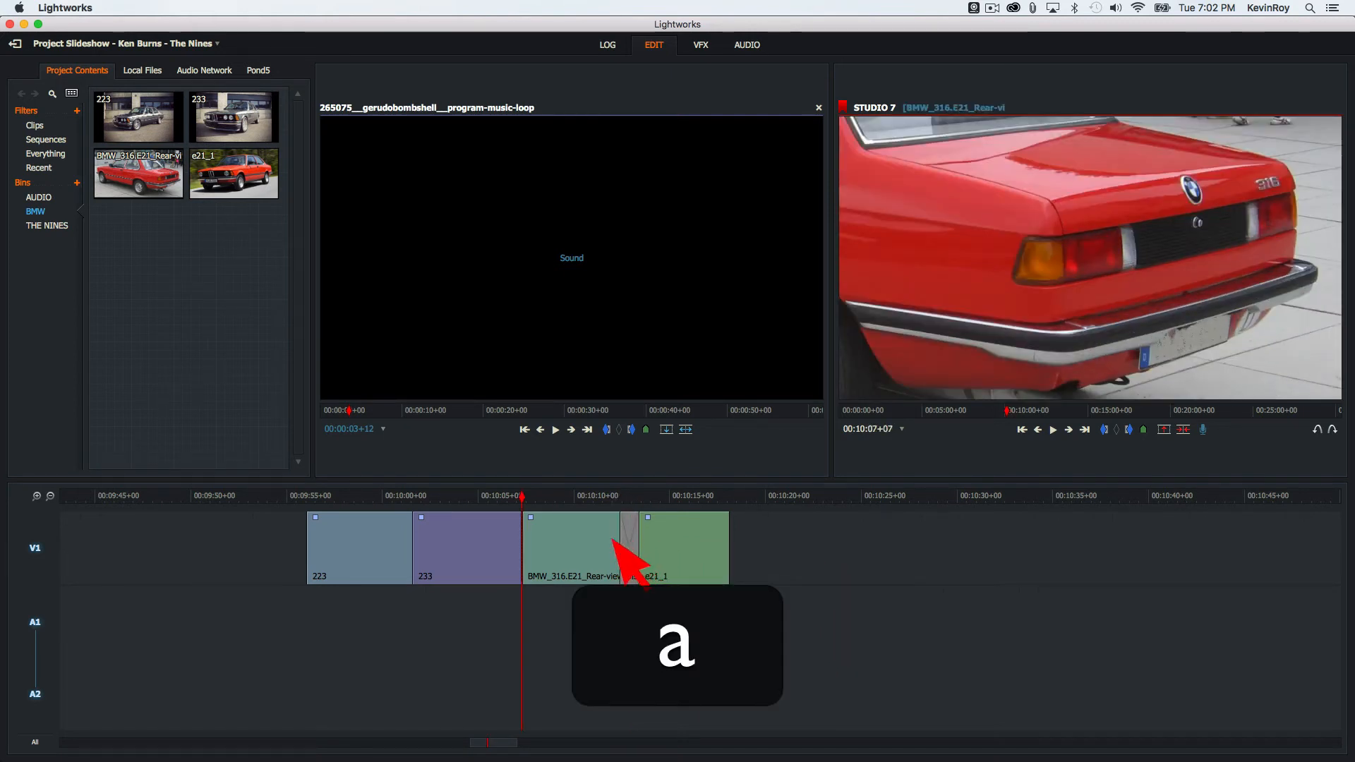
{"action": "right_click", "coordinate": [545, 569]}
{"action": "mouse_move", "coordinate": [667, 579]}
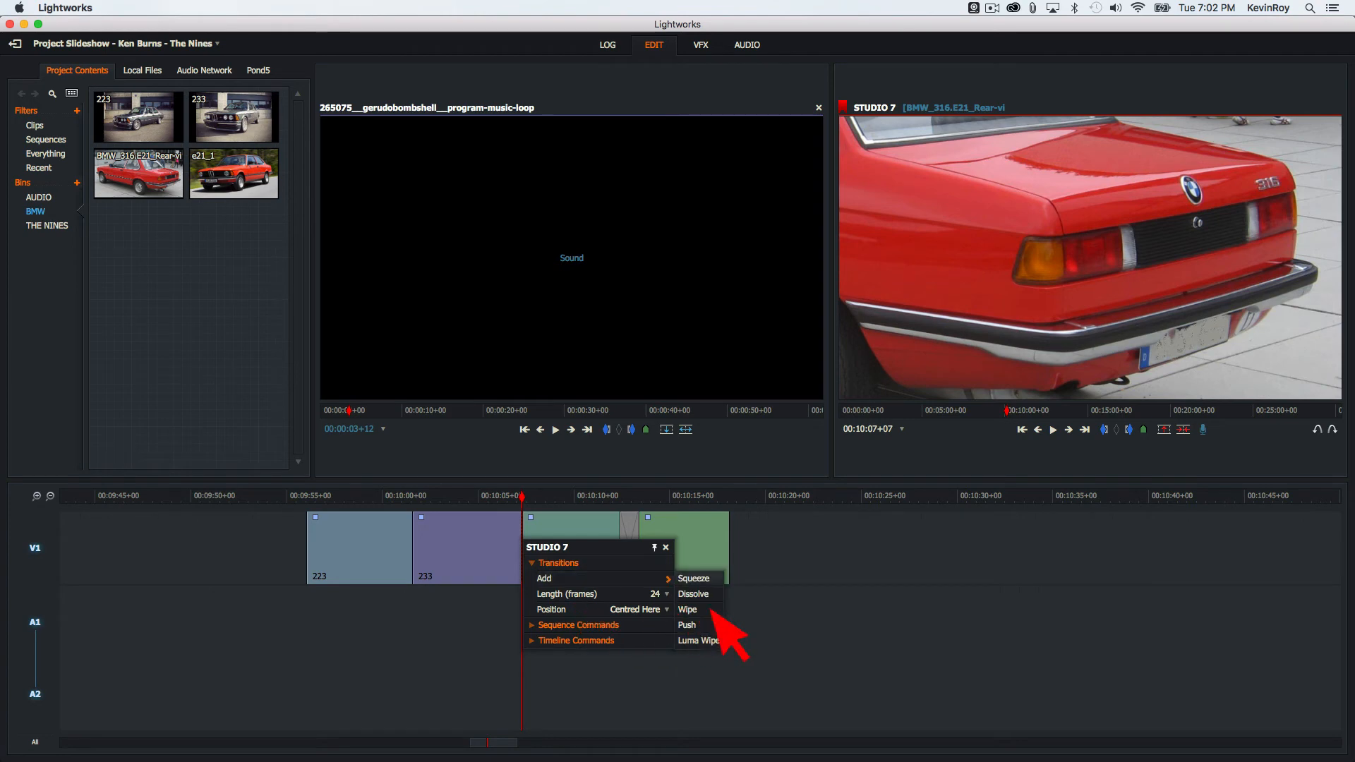
{"action": "left_click", "coordinate": [706, 594]}
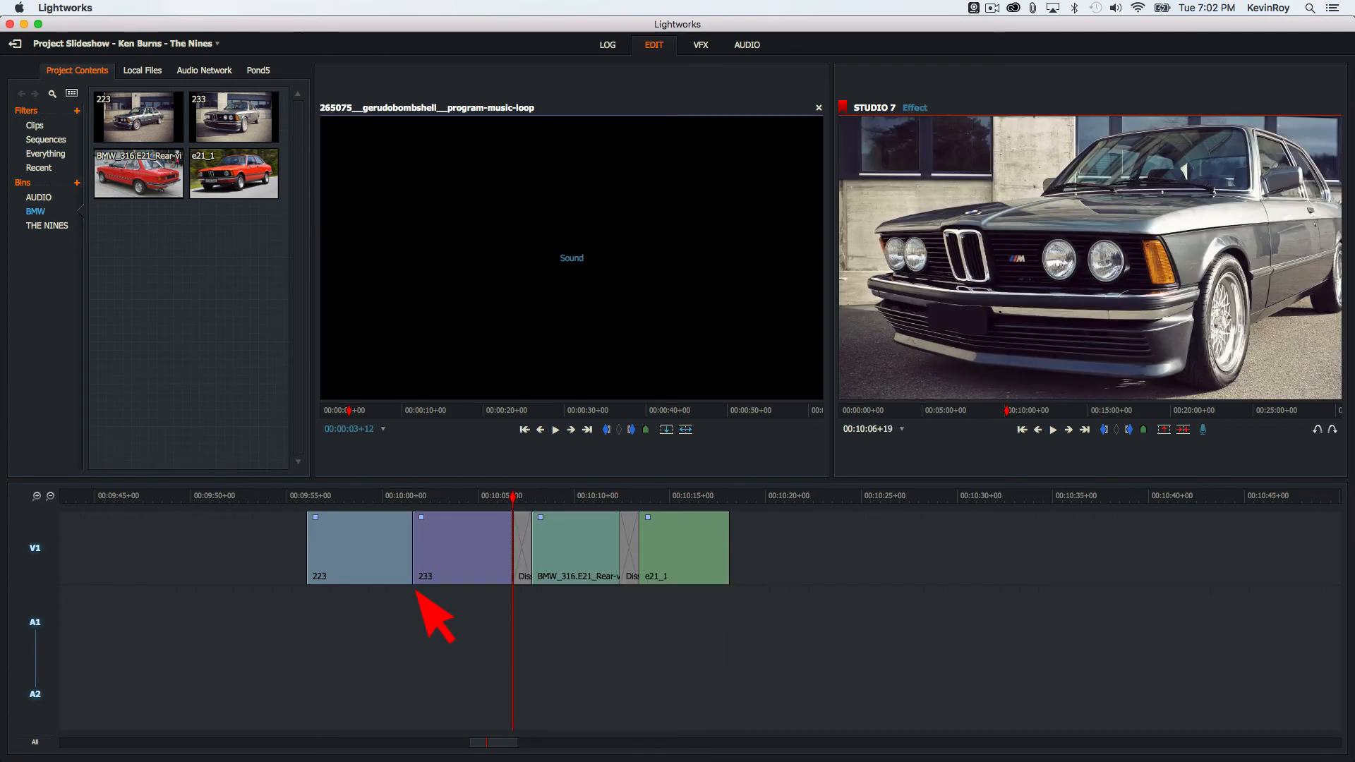
Step: Add a centred 24-frame wipe at the cut between clips 223 and 233
{"action": "key", "text": "a"}
{"action": "right_click", "coordinate": [415, 547]}
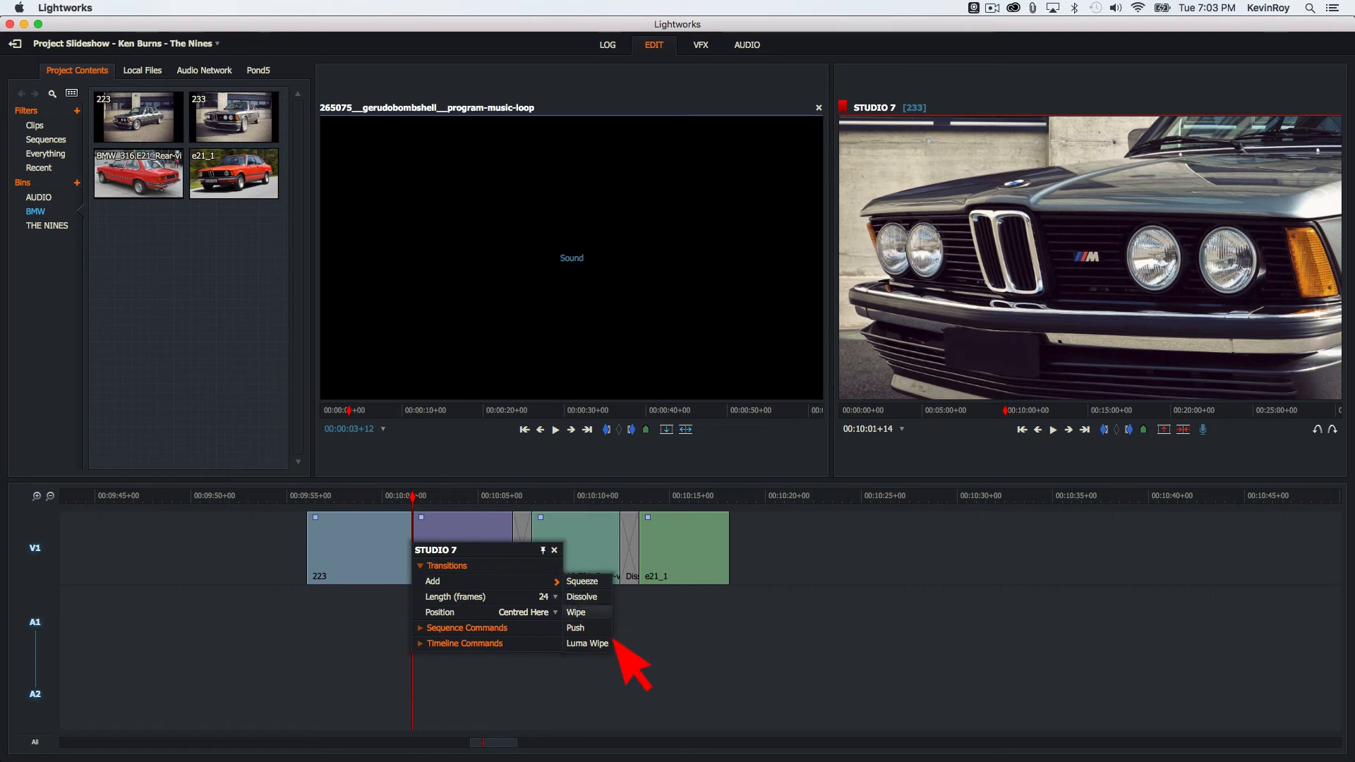
{"action": "left_click", "coordinate": [604, 641]}
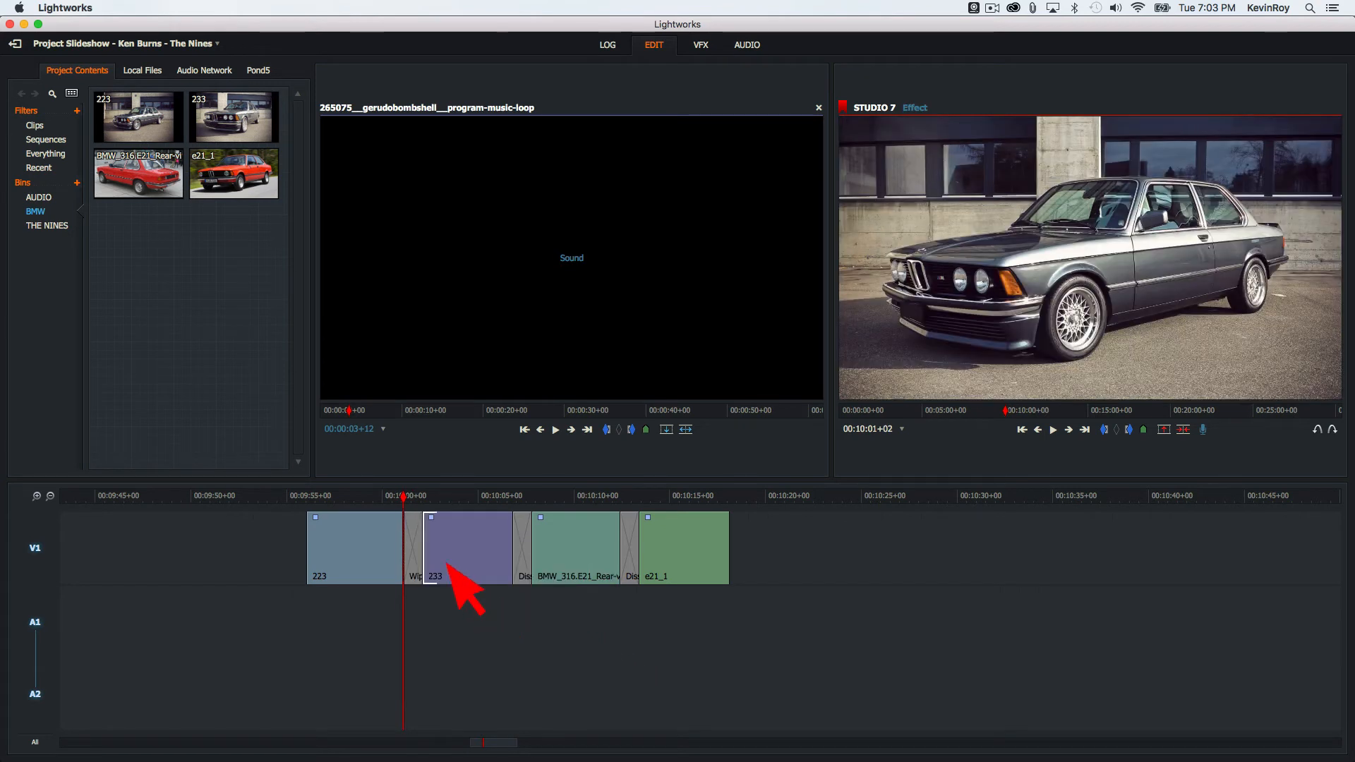
Step: Play across the wipe and both dissolves, and scrub back through the transitions to review them
{"action": "key", "text": "space"}
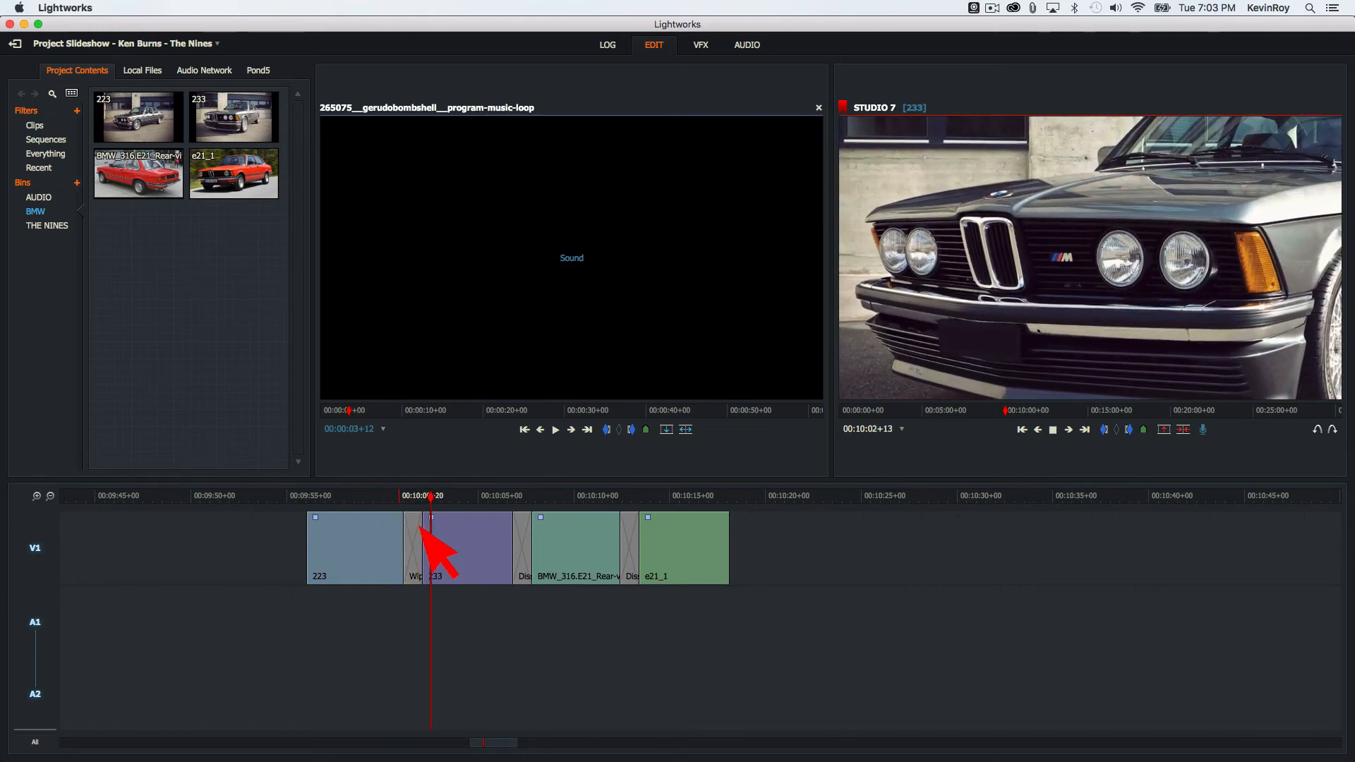
{"action": "key", "text": "space"}
{"action": "left_click", "coordinate": [512, 494]}
{"action": "key", "text": "space"}
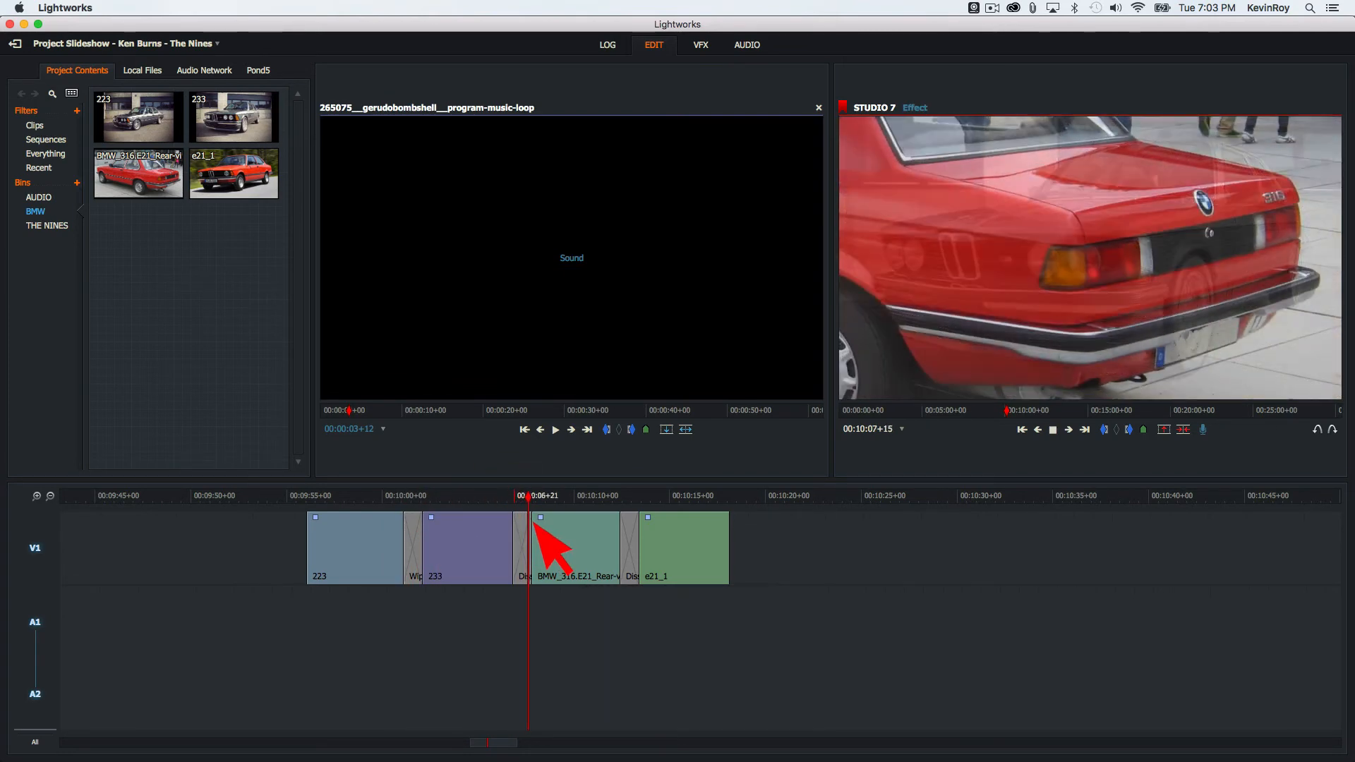
{"action": "key", "text": "space"}
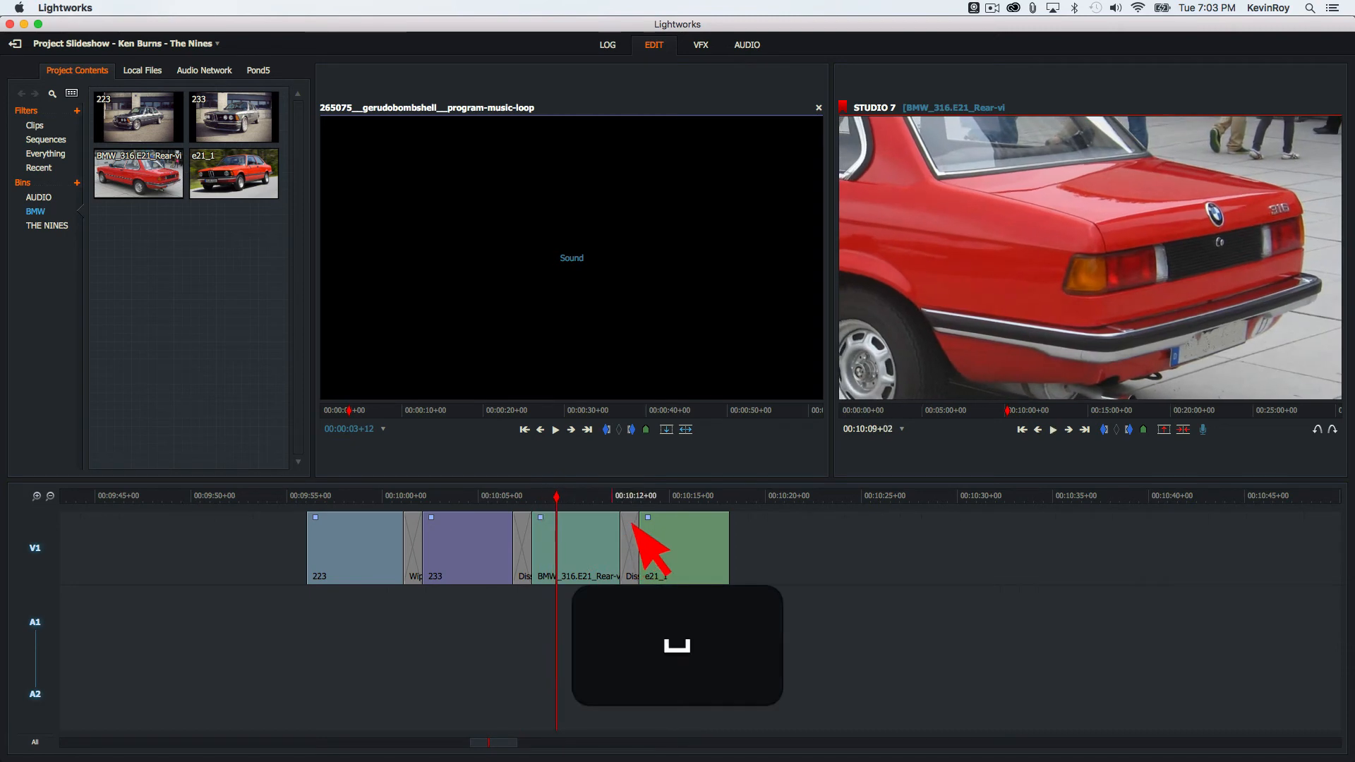
{"action": "left_click", "coordinate": [612, 496]}
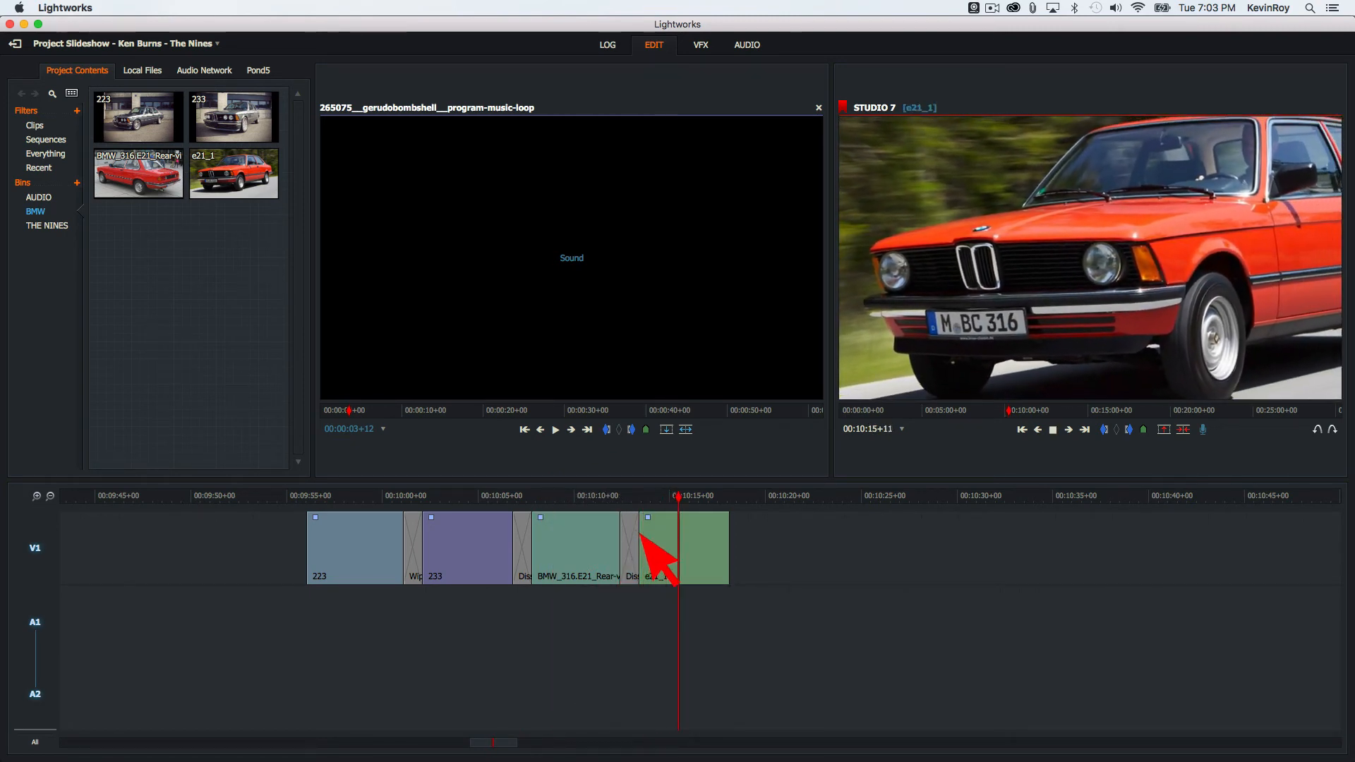
{"action": "key", "text": "space"}
{"action": "left_click_drag", "start_coordinate": [710, 522], "coordinate": [649, 528]}
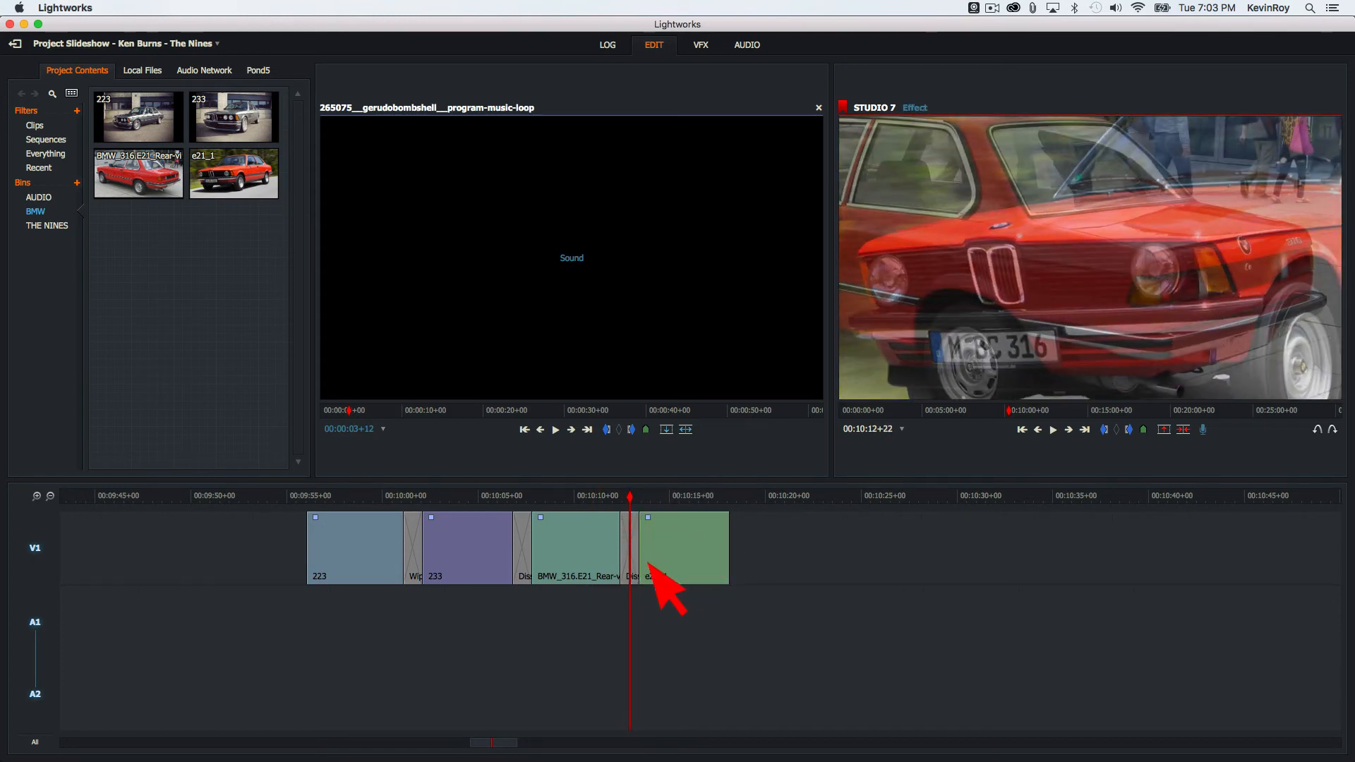
{"action": "left_click_drag", "start_coordinate": [651, 524], "coordinate": [417, 531]}
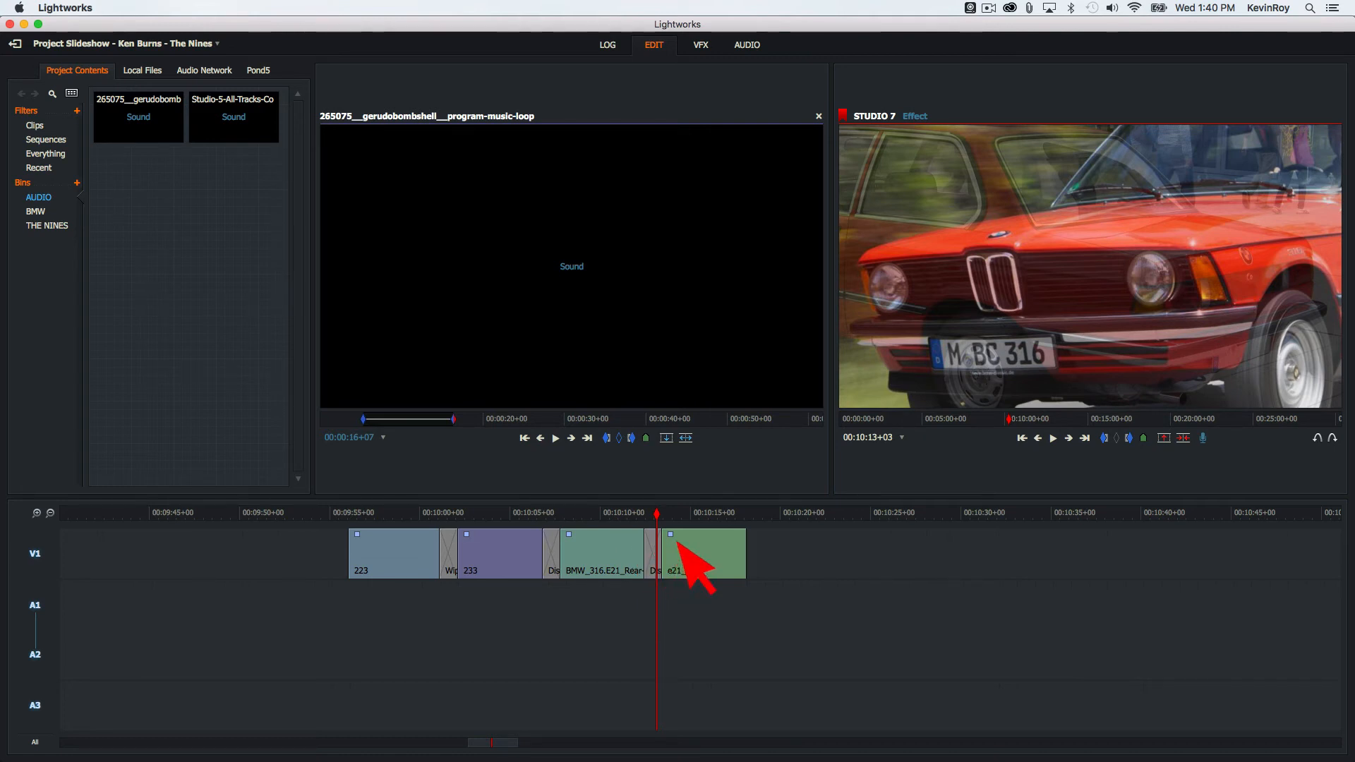
Step: Add a centred 24-frame dissolve to black at the end of clip e21_1
{"action": "key", "text": "space"}
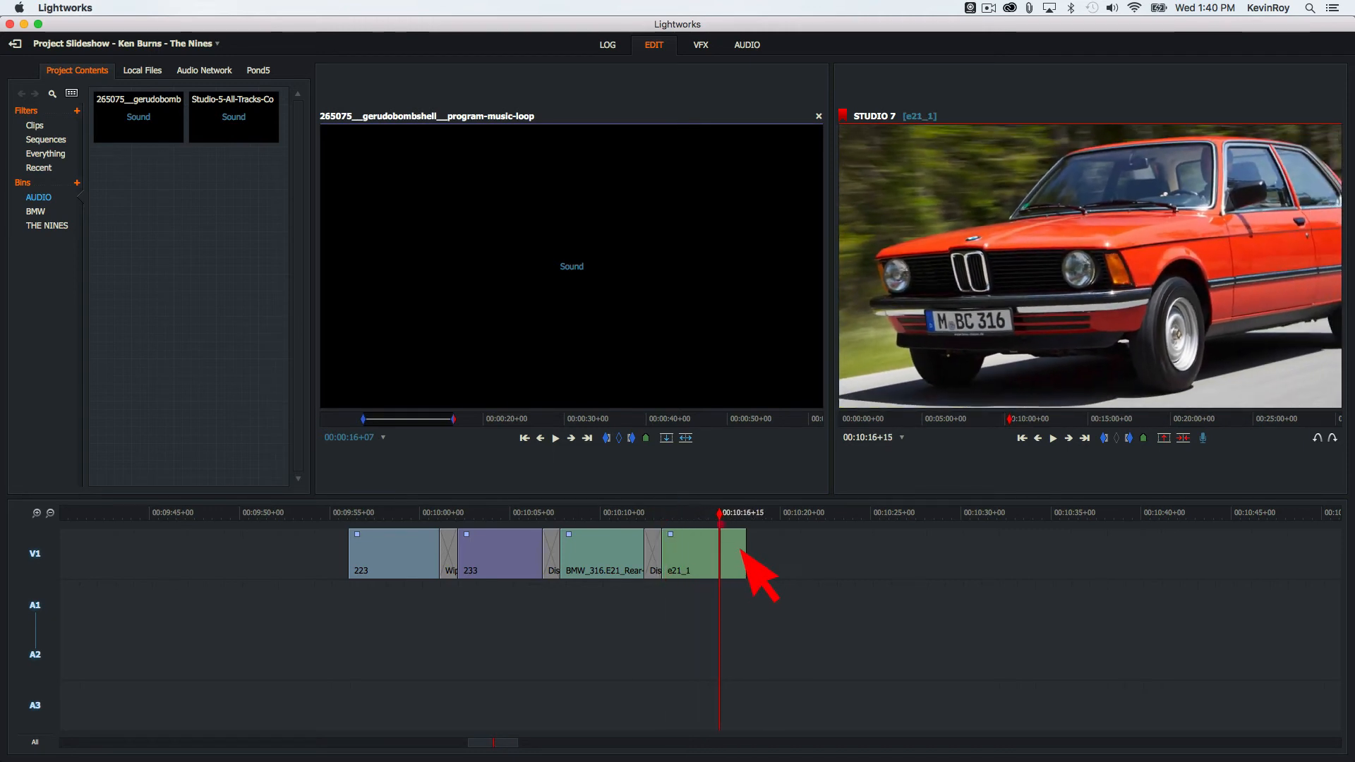
{"action": "left_click_drag", "start_coordinate": [728, 532], "coordinate": [717, 533]}
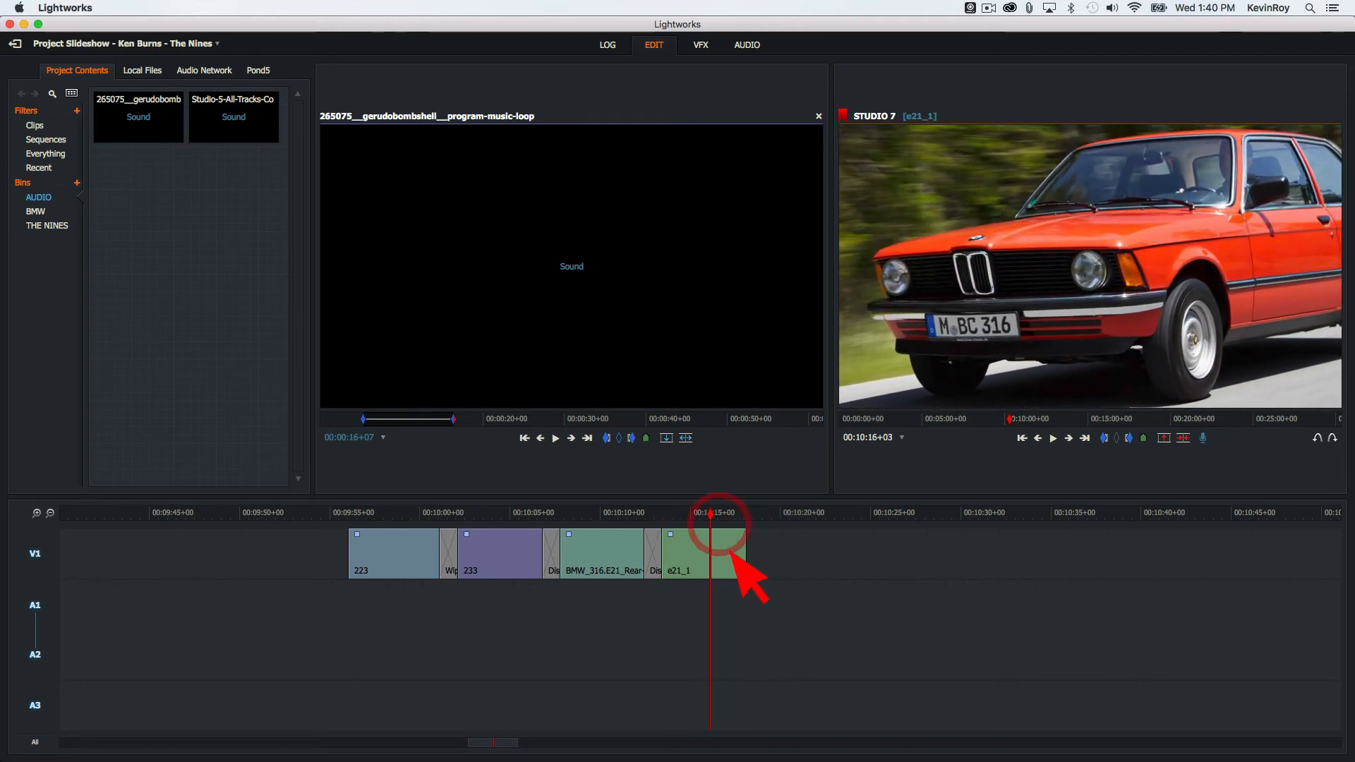
{"action": "left_click", "coordinate": [766, 579]}
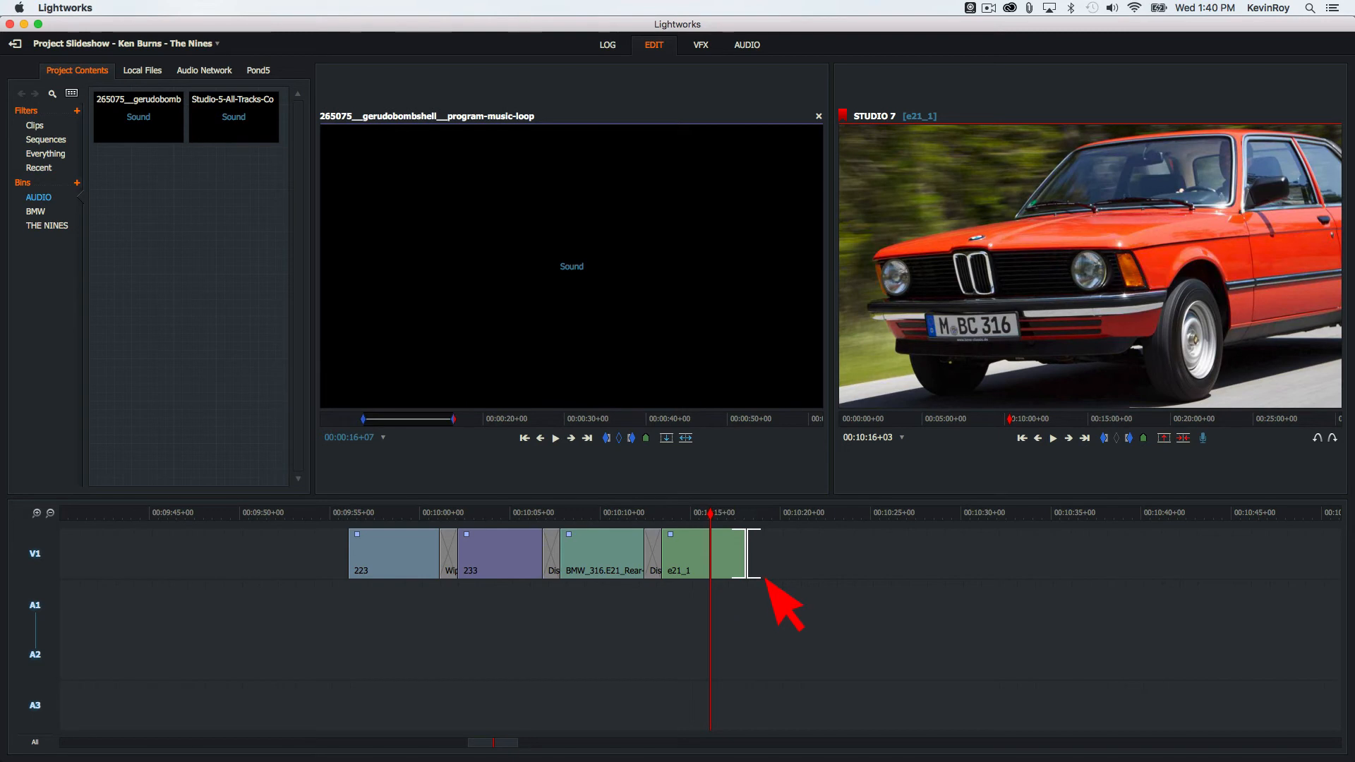
{"action": "right_click", "coordinate": [745, 549]}
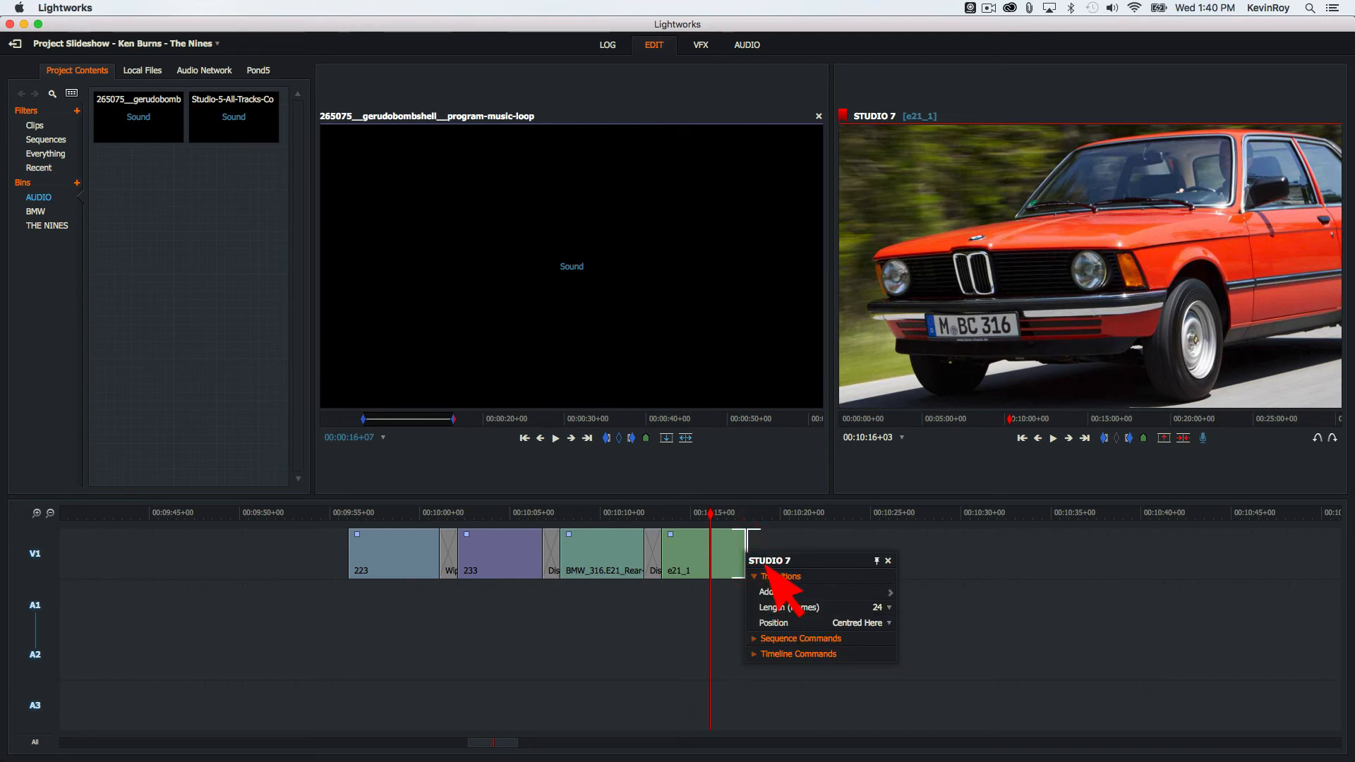
{"action": "left_click", "coordinate": [746, 549]}
{"action": "left_click", "coordinate": [744, 555]}
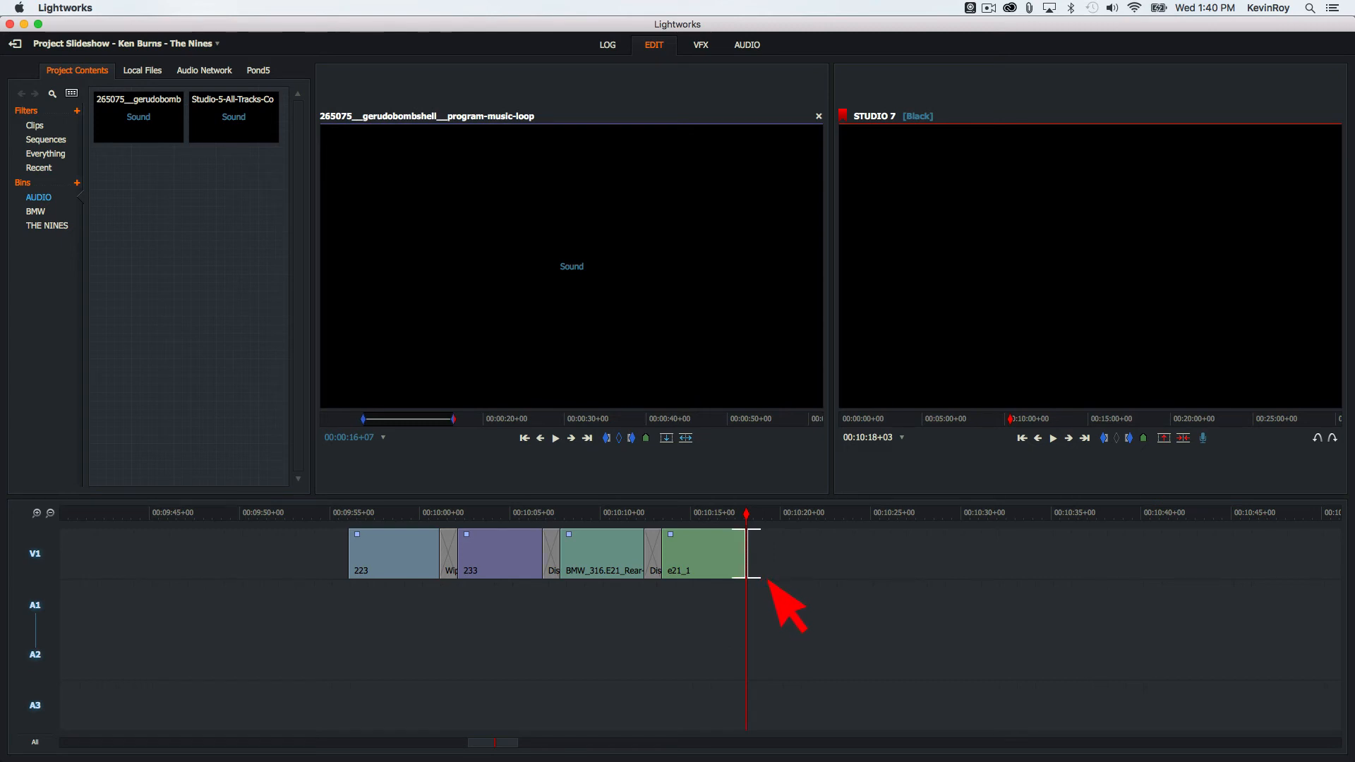
{"action": "right_click", "coordinate": [768, 577]}
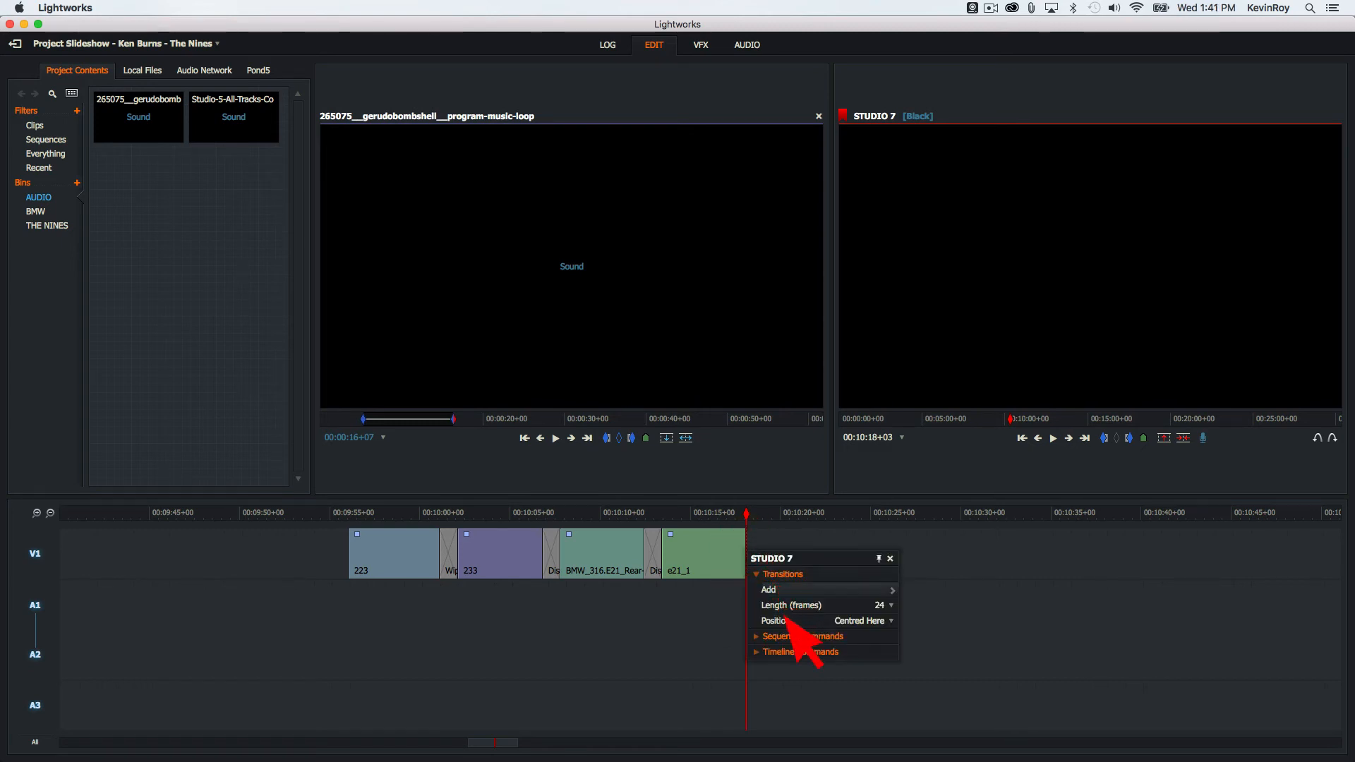
{"action": "mouse_move", "coordinate": [784, 591]}
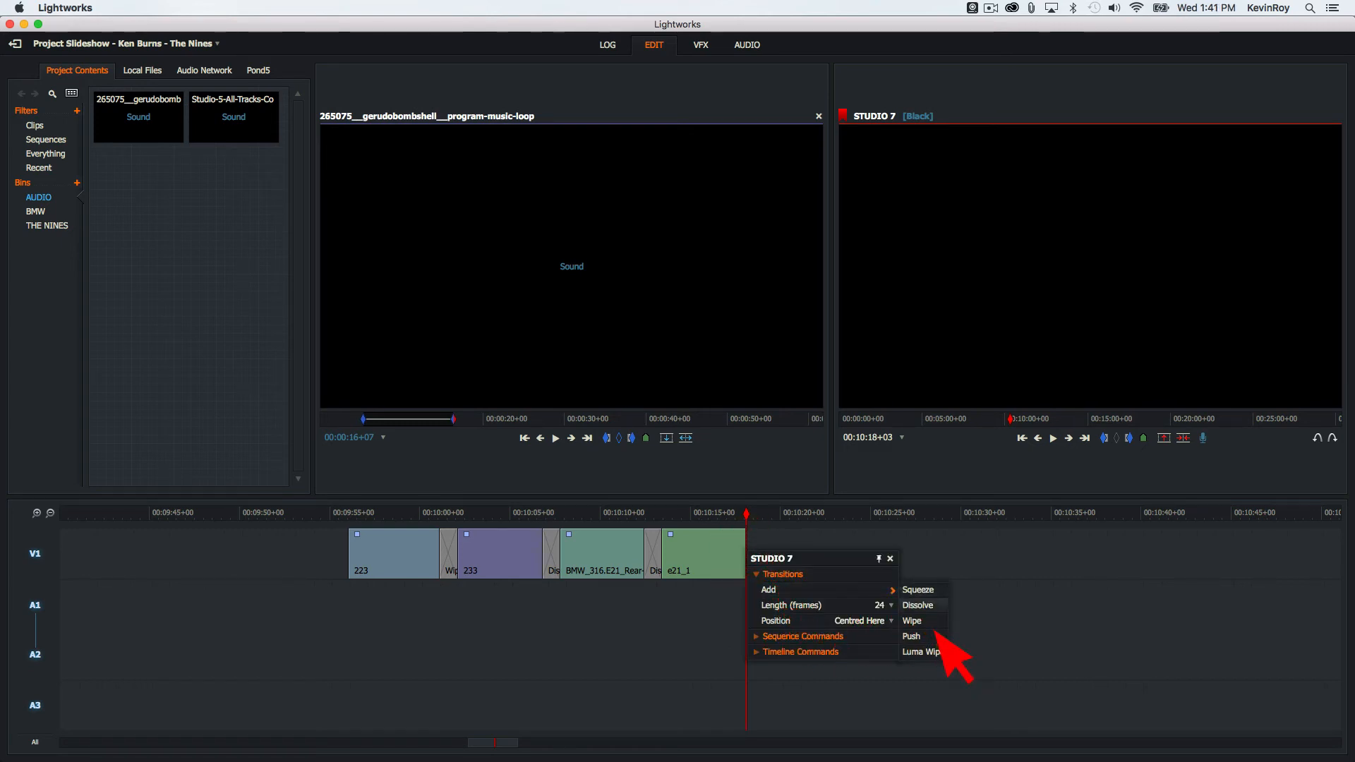
{"action": "left_click", "coordinate": [911, 605]}
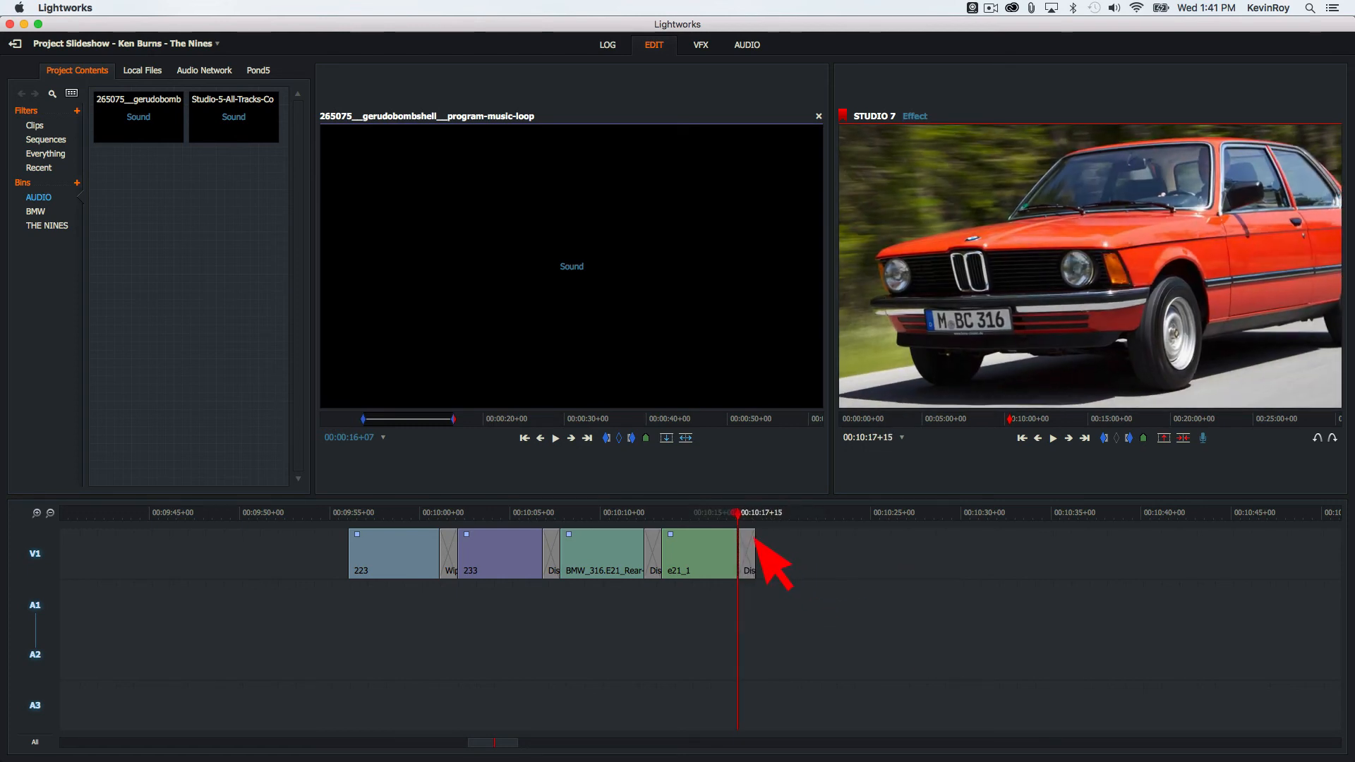
Step: Play and scrub across the dissolve at the end of clip e21_1, and undo that dissolve
{"action": "key", "text": "space"}
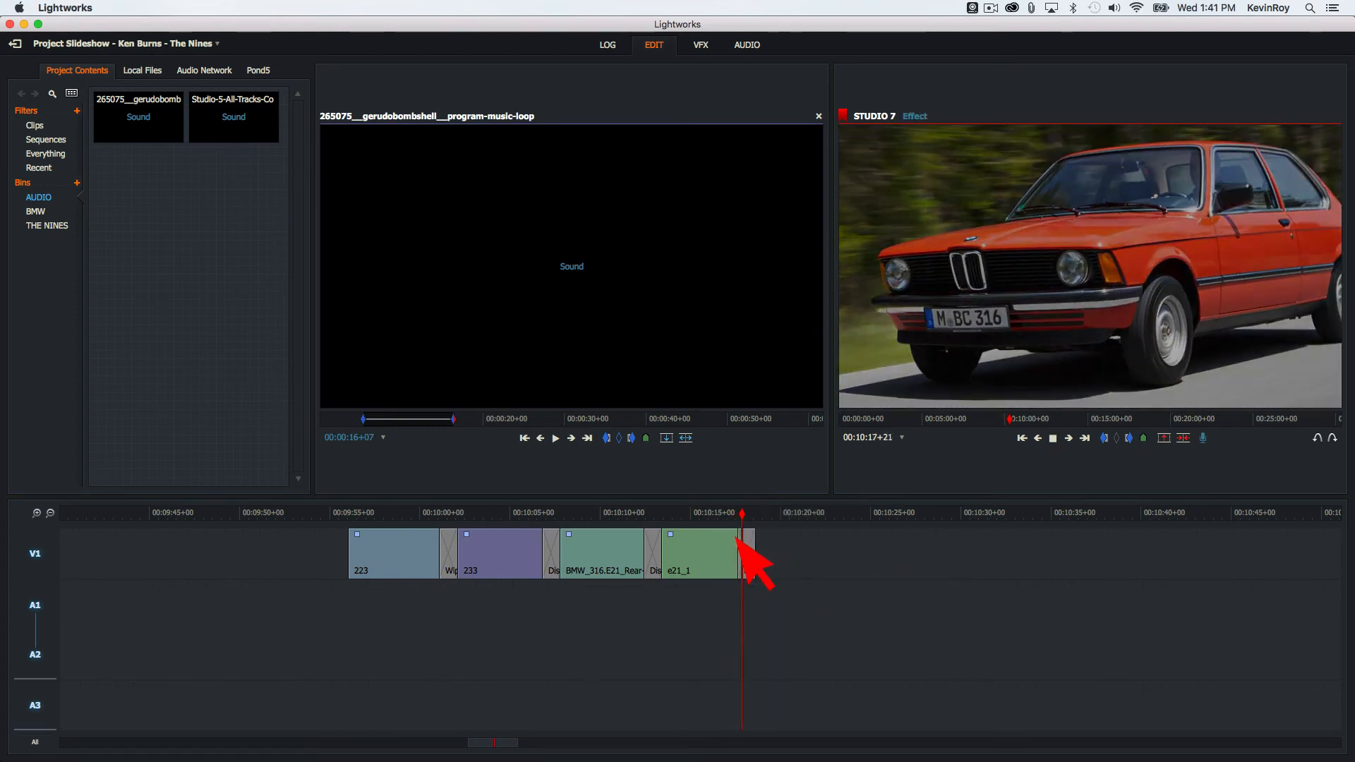
{"action": "key", "text": "space"}
{"action": "key", "text": "space"}
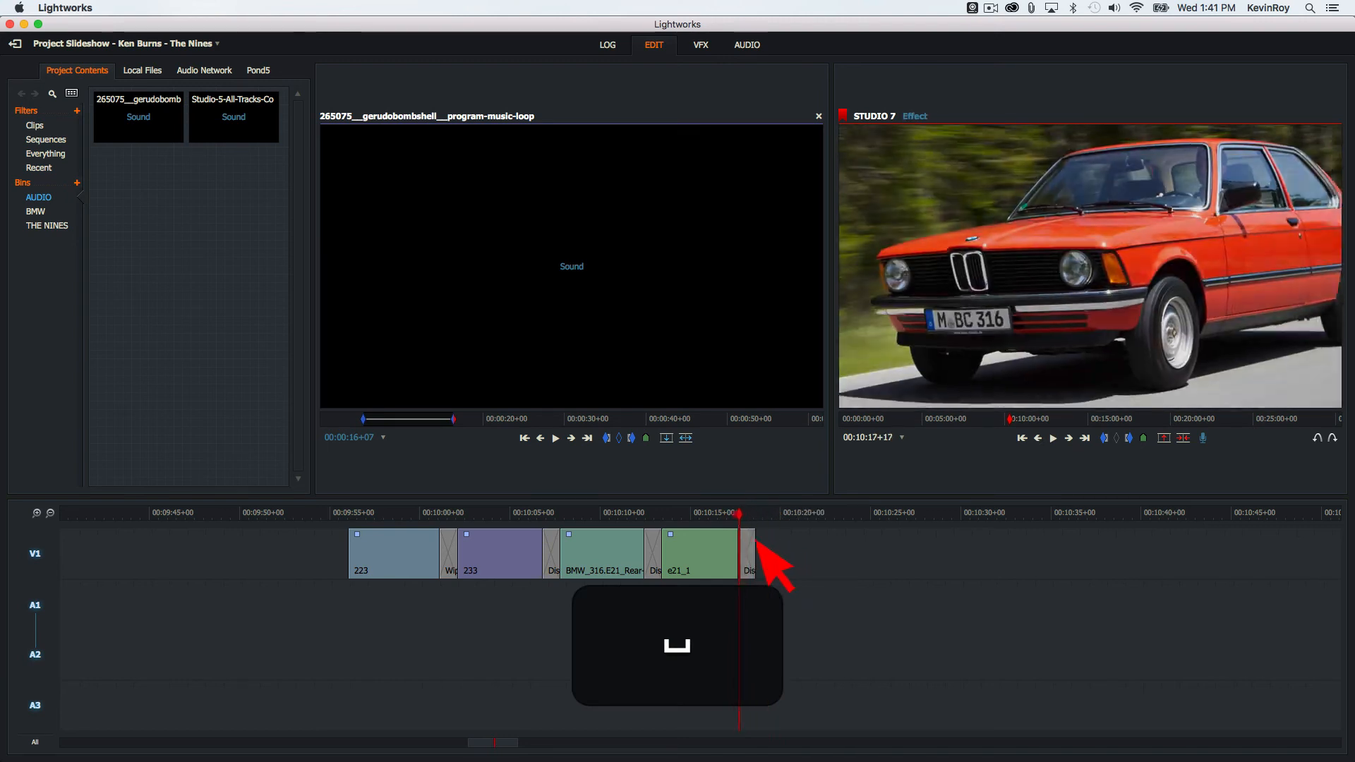
{"action": "mouse_move", "coordinate": [774, 547]}
{"action": "left_mouse_down"}
{"action": "mouse_move", "coordinate": [740, 547]}
{"action": "mouse_move", "coordinate": [767, 549]}
{"action": "mouse_move", "coordinate": [742, 549]}
{"action": "mouse_move", "coordinate": [753, 544]}
{"action": "left_mouse_up"}
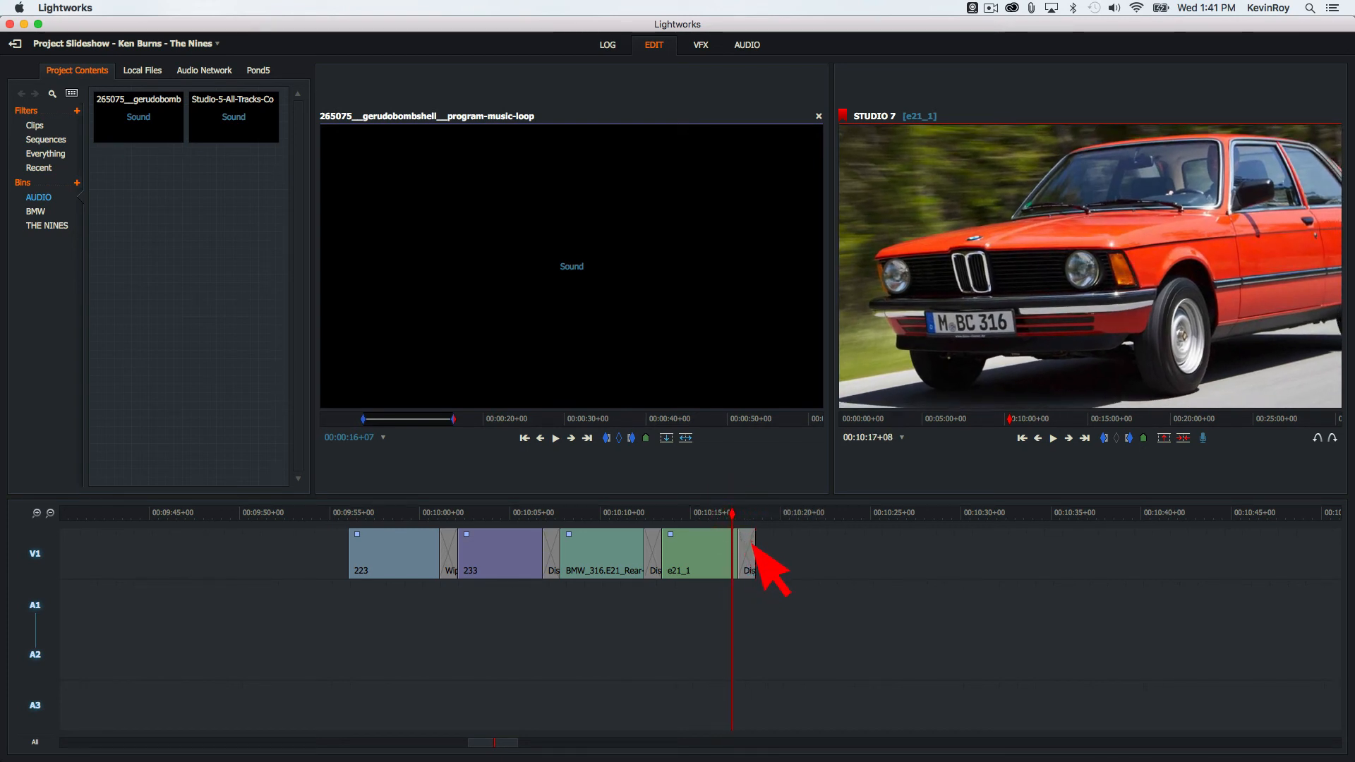
{"action": "key", "text": "super+z"}
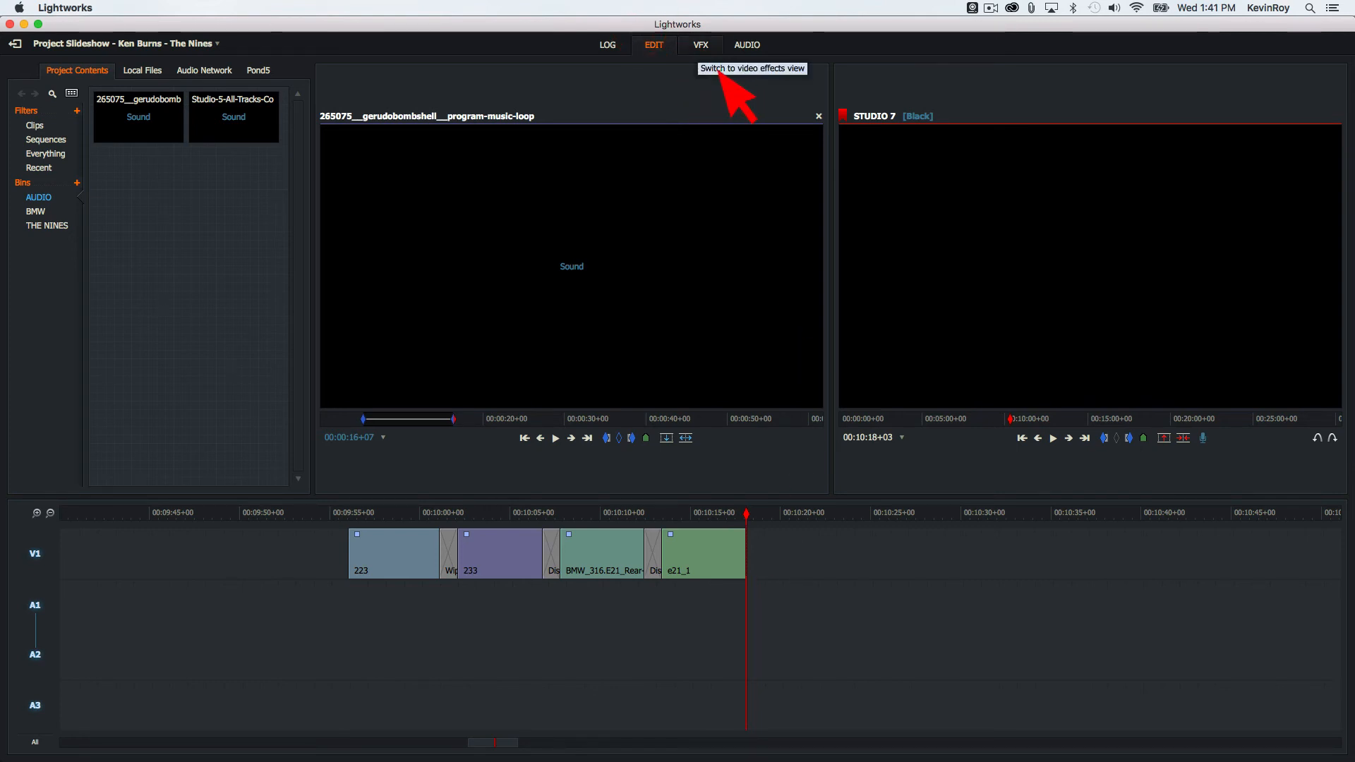
Step: Enable opacity keyframing on clip e21_1's DVE effect and add a 100% opacity keyframe at 00:10:15+23
{"action": "left_click", "coordinate": [702, 46]}
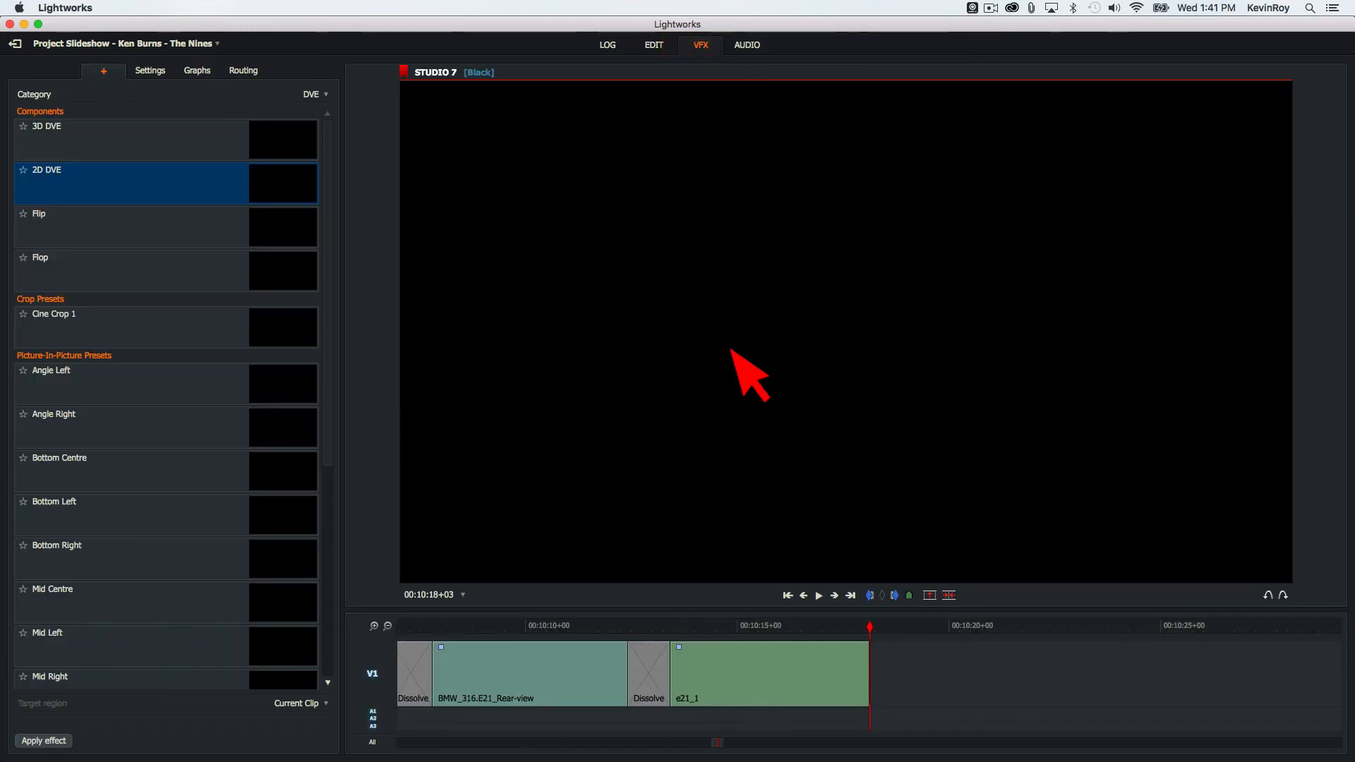
{"action": "mouse_move", "coordinate": [882, 651]}
{"action": "left_mouse_down"}
{"action": "mouse_move", "coordinate": [820, 653]}
{"action": "mouse_move", "coordinate": [750, 579]}
{"action": "mouse_move", "coordinate": [868, 592]}
{"action": "mouse_move", "coordinate": [885, 662]}
{"action": "left_mouse_up"}
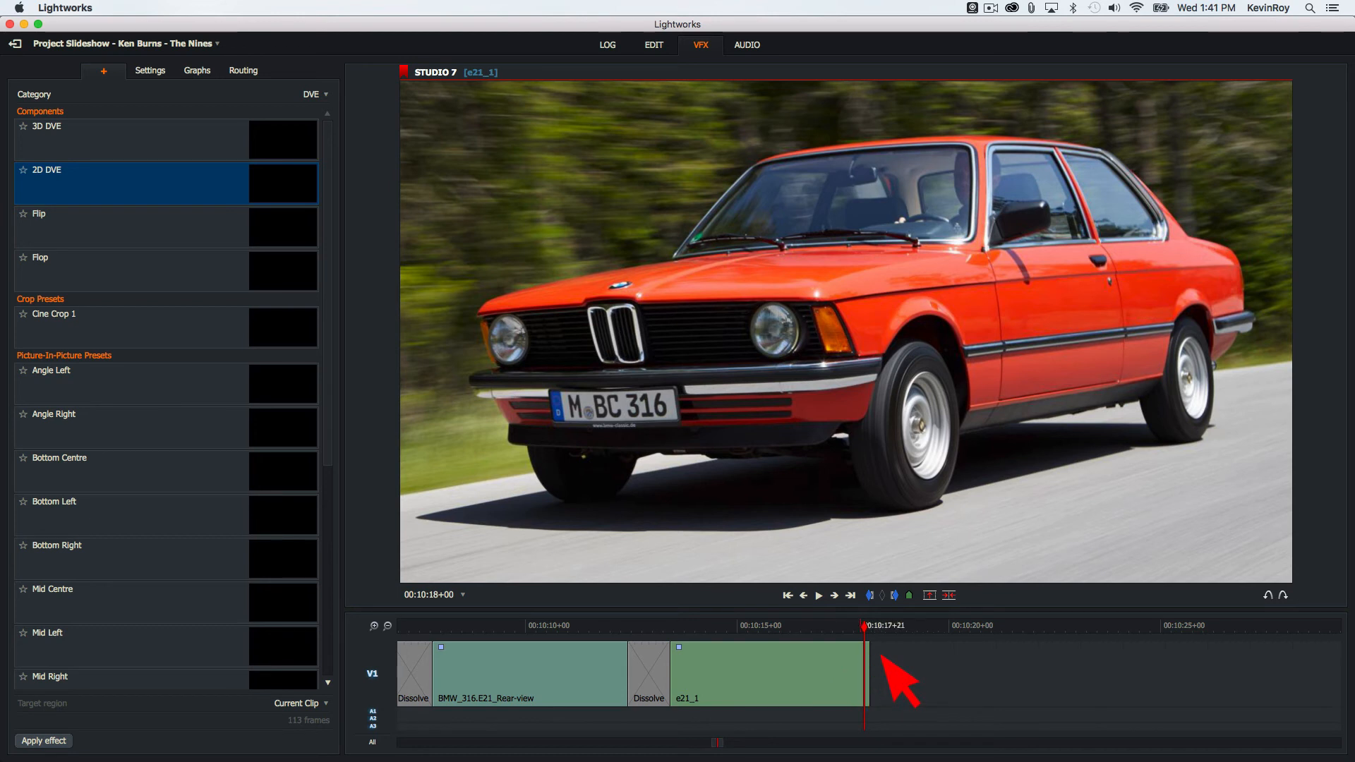
{"action": "left_click", "coordinate": [857, 628]}
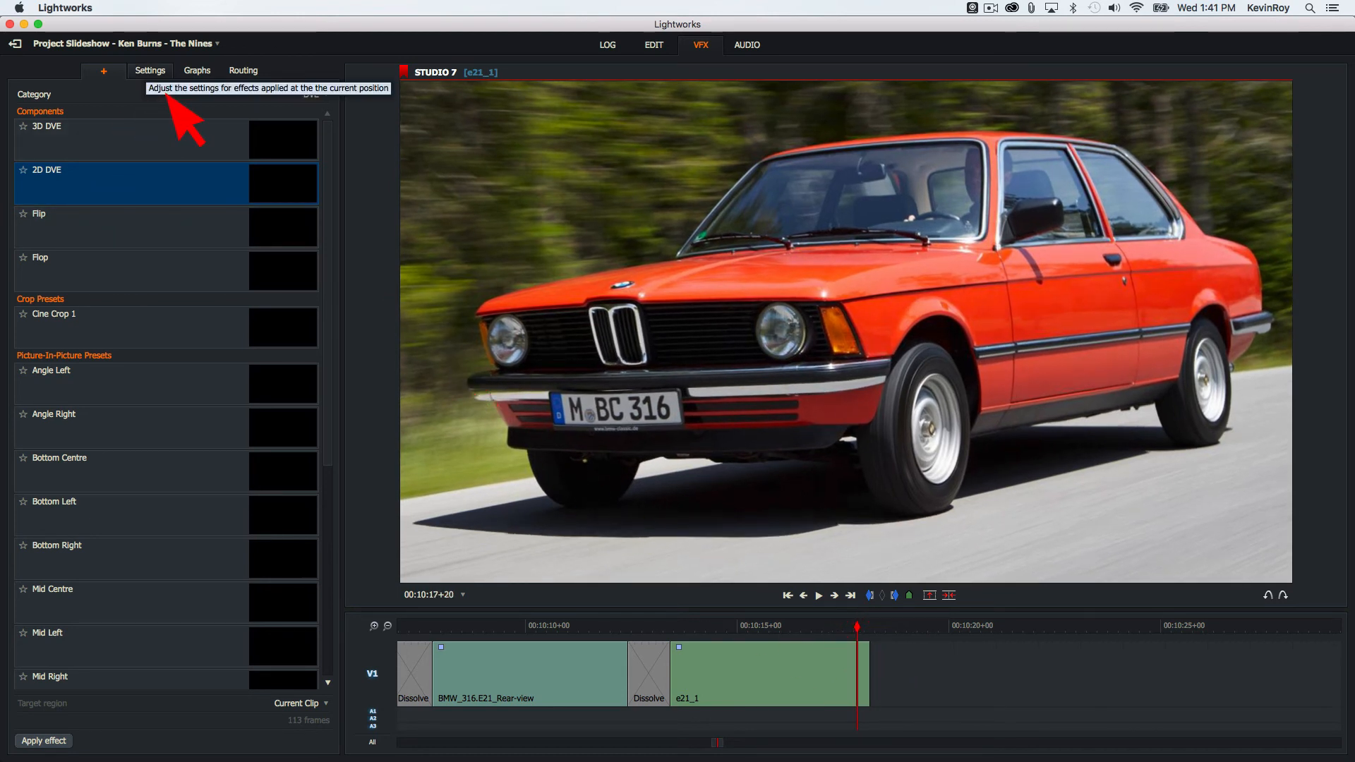
{"action": "left_click", "coordinate": [150, 70]}
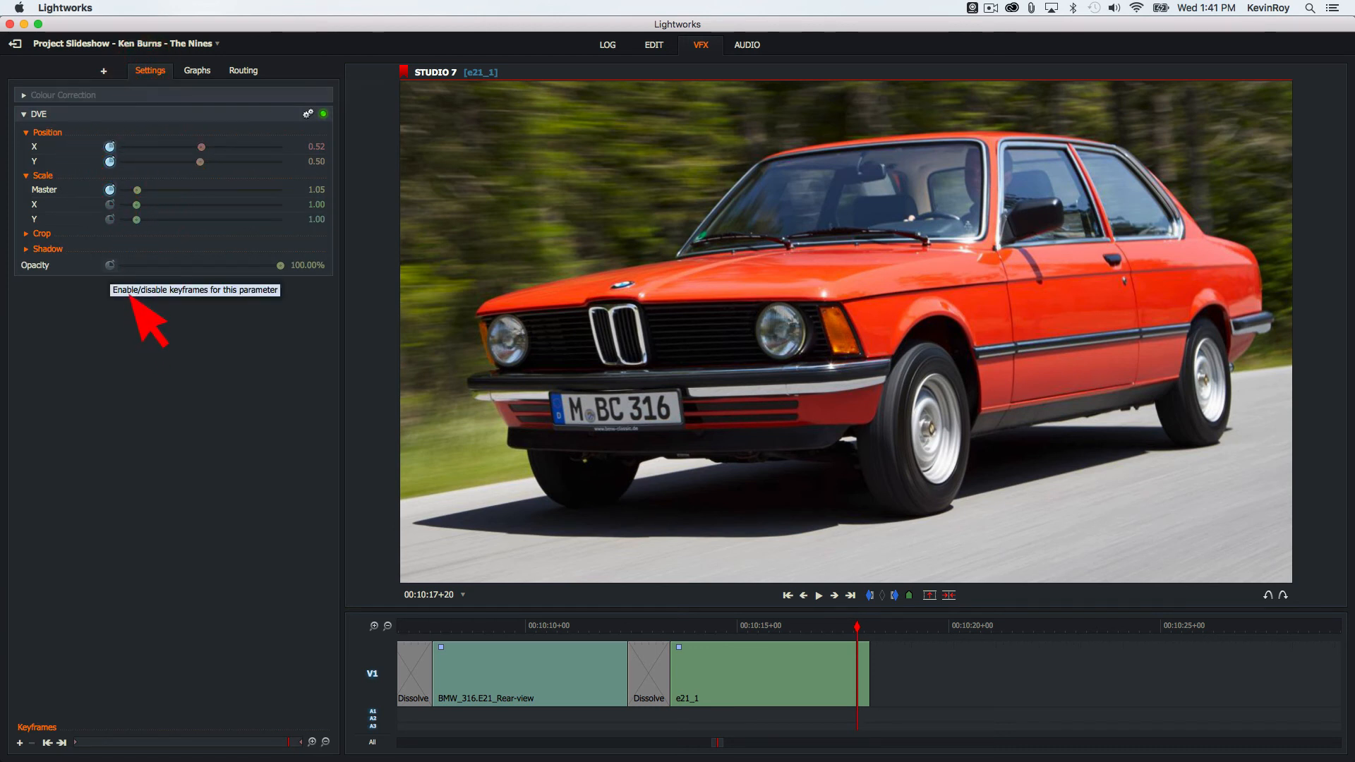
{"action": "left_click", "coordinate": [109, 265]}
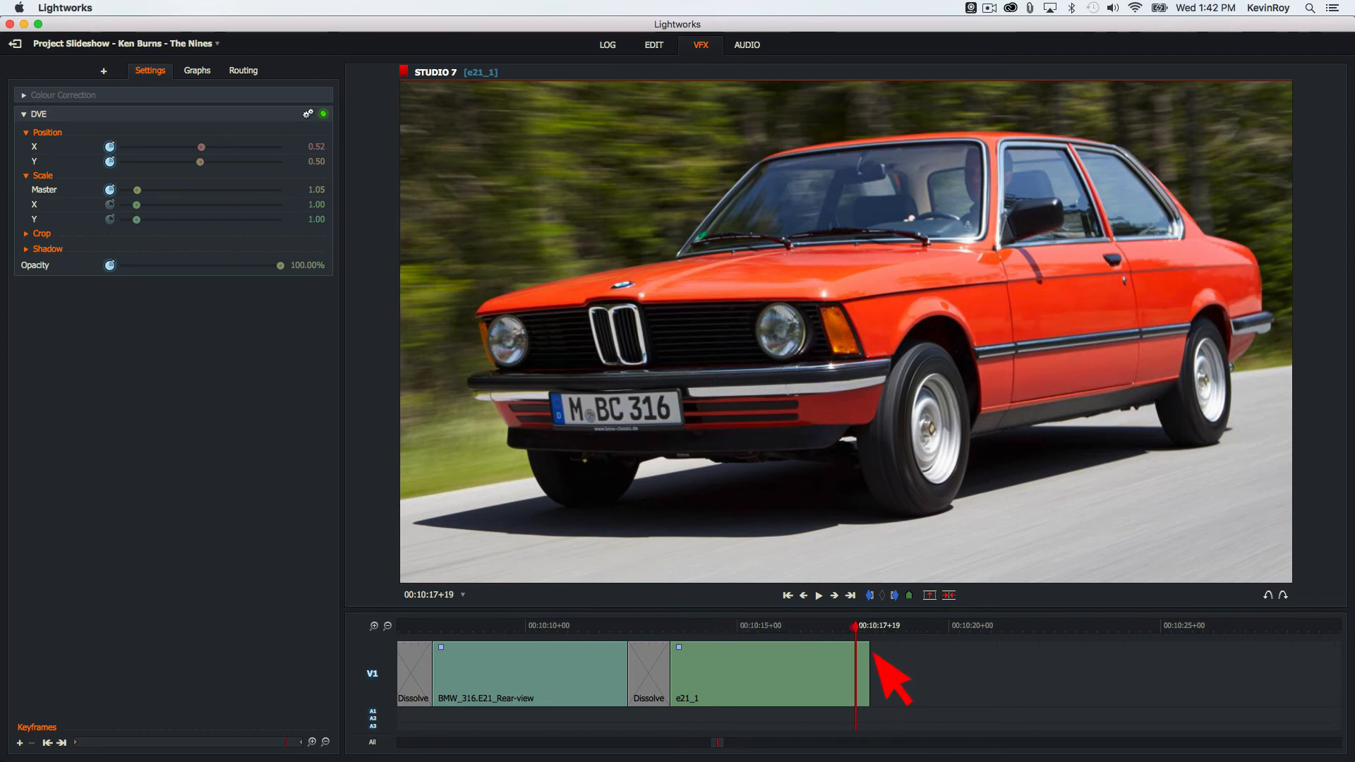
{"action": "left_click_drag", "start_coordinate": [873, 653], "coordinate": [799, 675]}
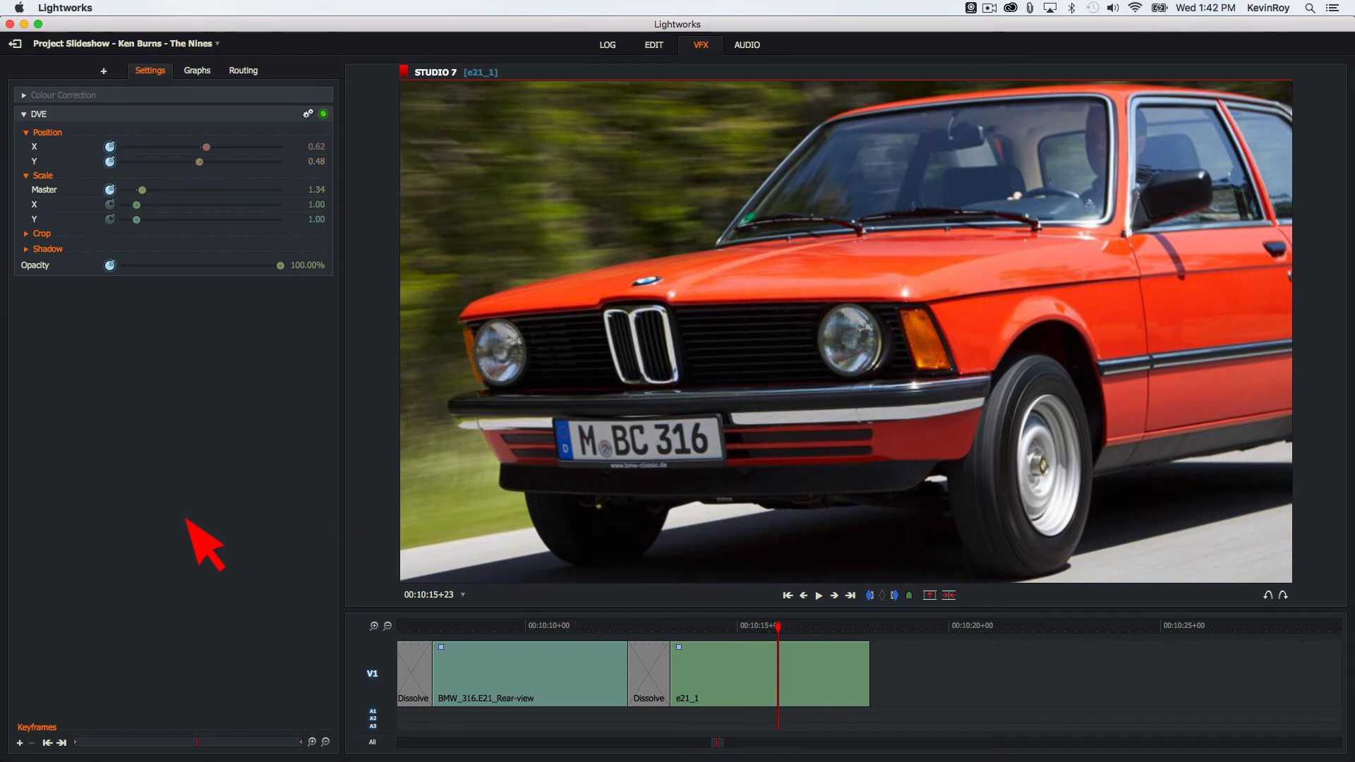
{"action": "left_click", "coordinate": [195, 71]}
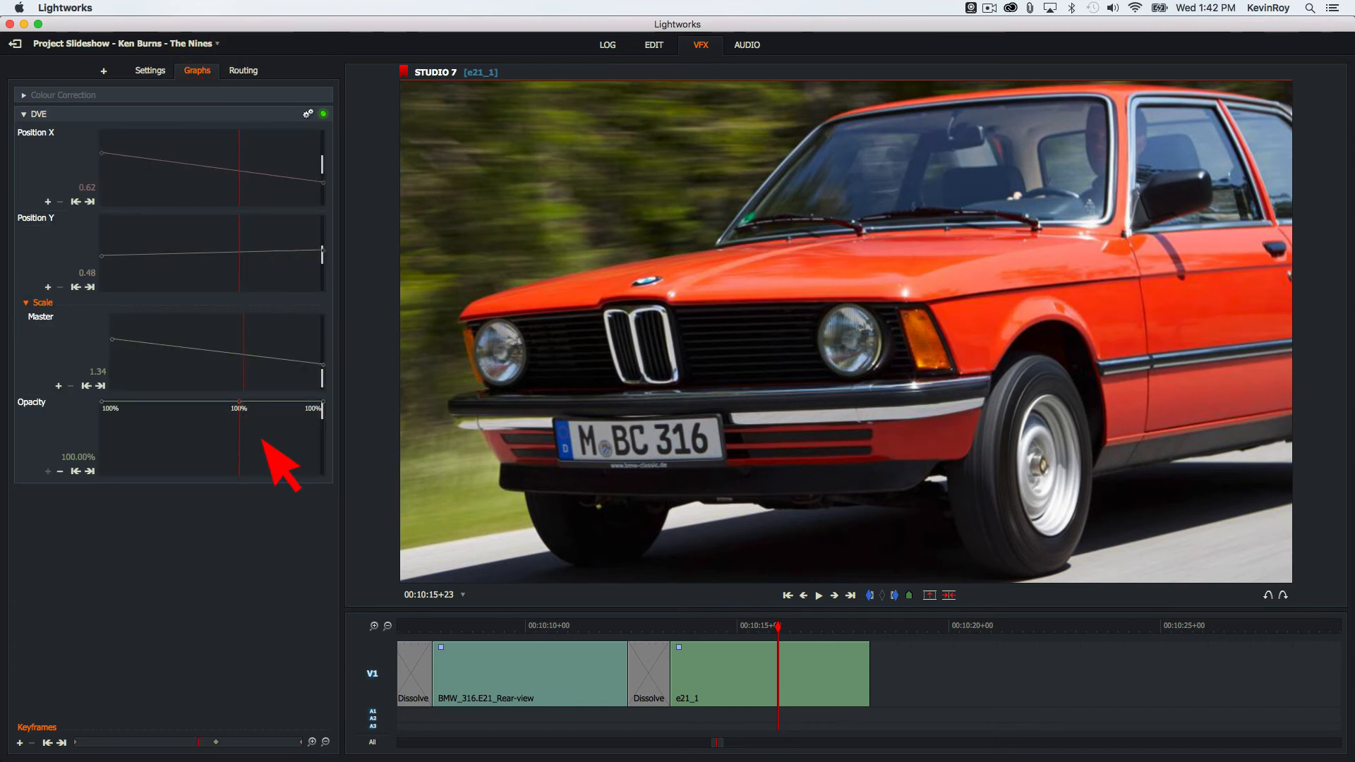
Step: Try to lower e21_1's final opacity keyframe to zero directly in the opacity graph, and undo the changes
{"action": "key", "text": "super+z"}
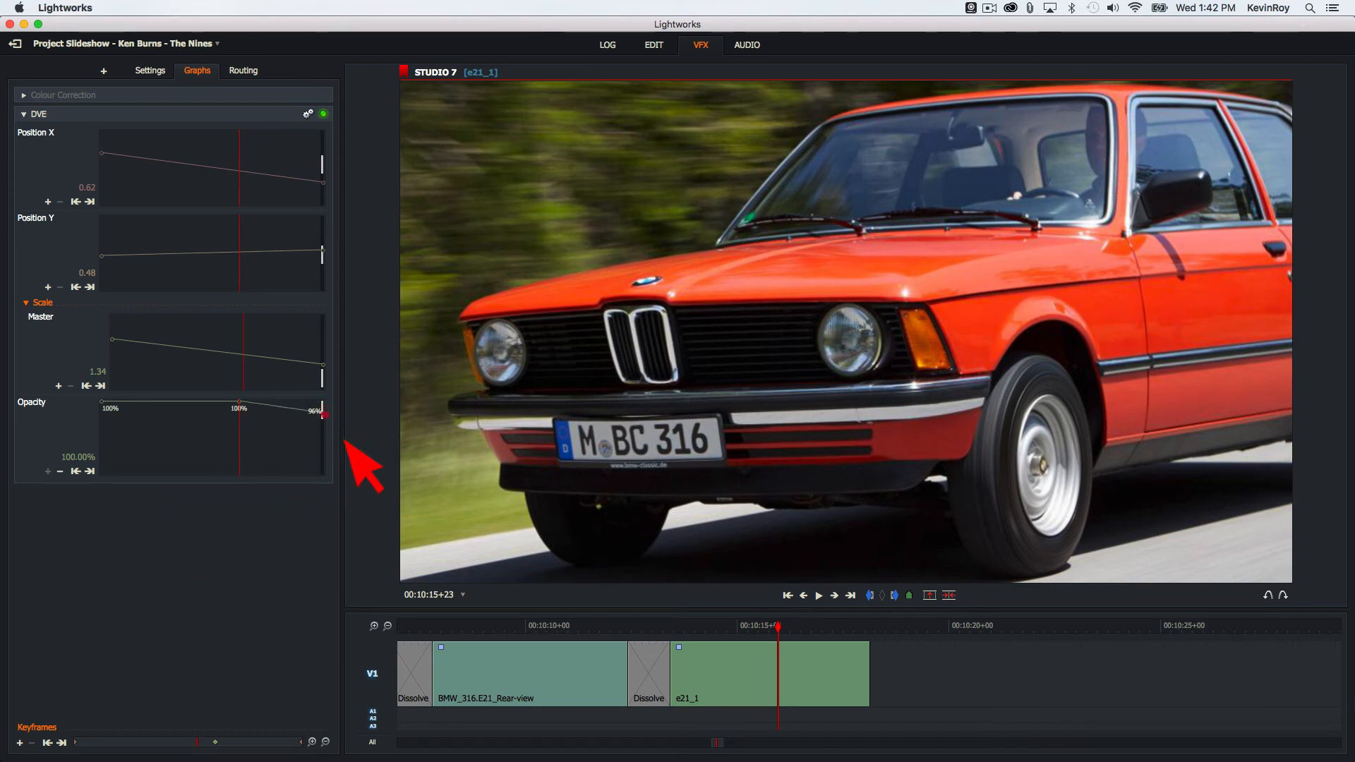
{"action": "left_click_drag", "start_coordinate": [345, 439], "coordinate": [342, 524]}
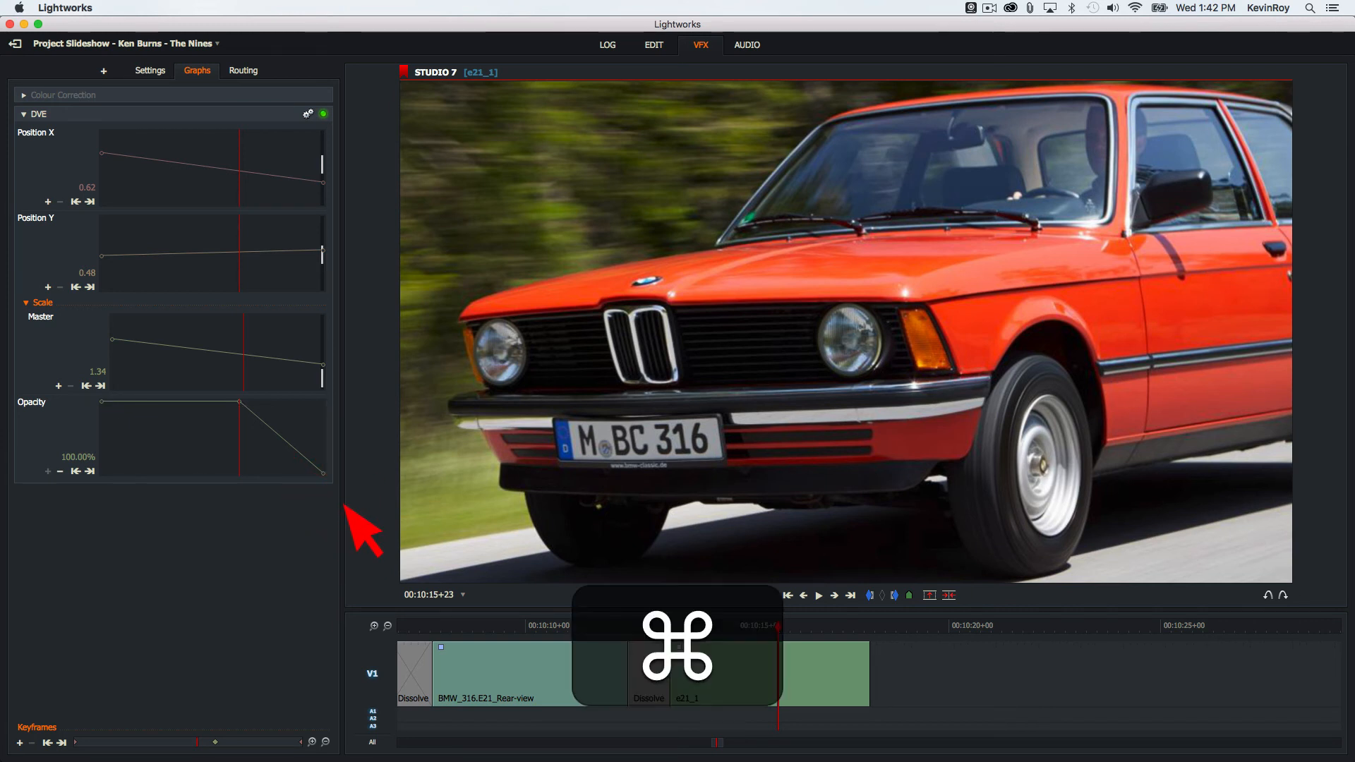
{"action": "key", "text": "super+z"}
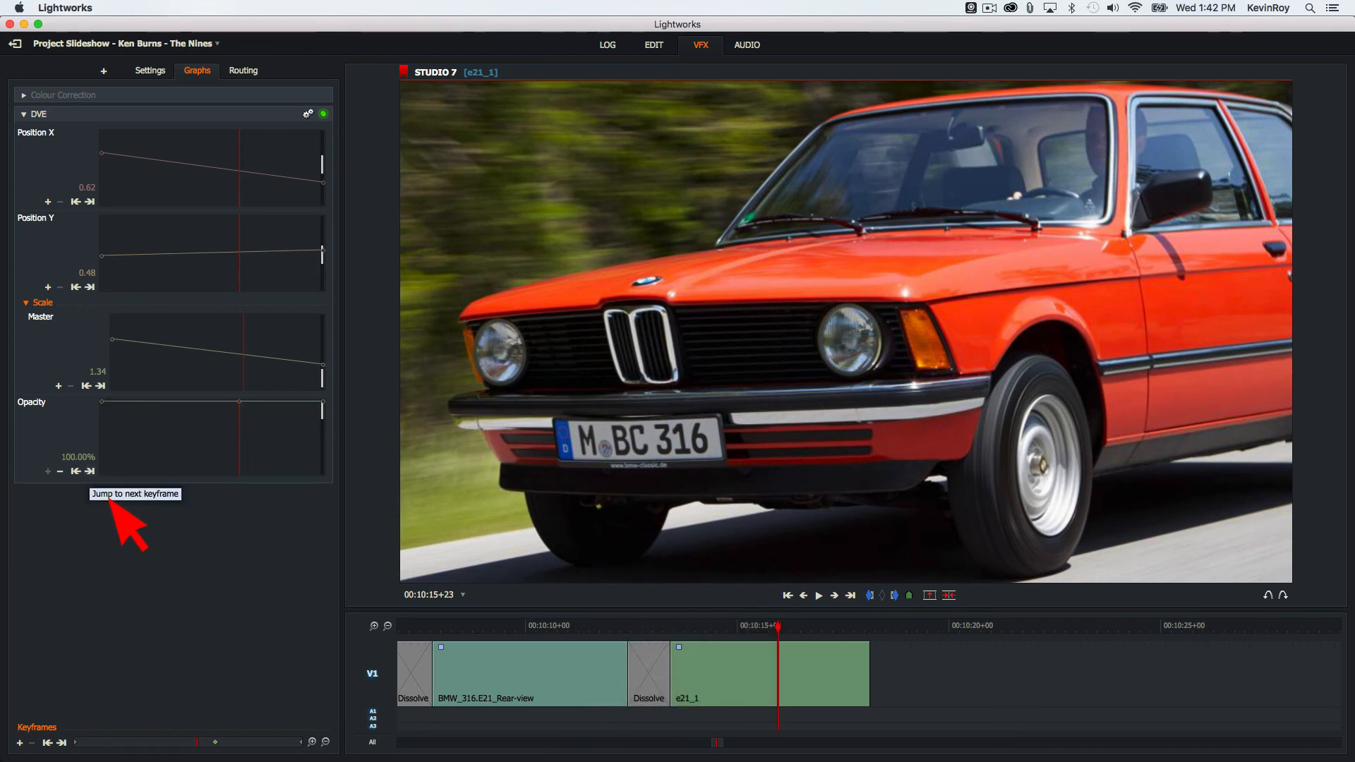
Step: Set the final opacity keyframe at the end of clip e21_1 to 0%
{"action": "left_click", "coordinate": [90, 471]}
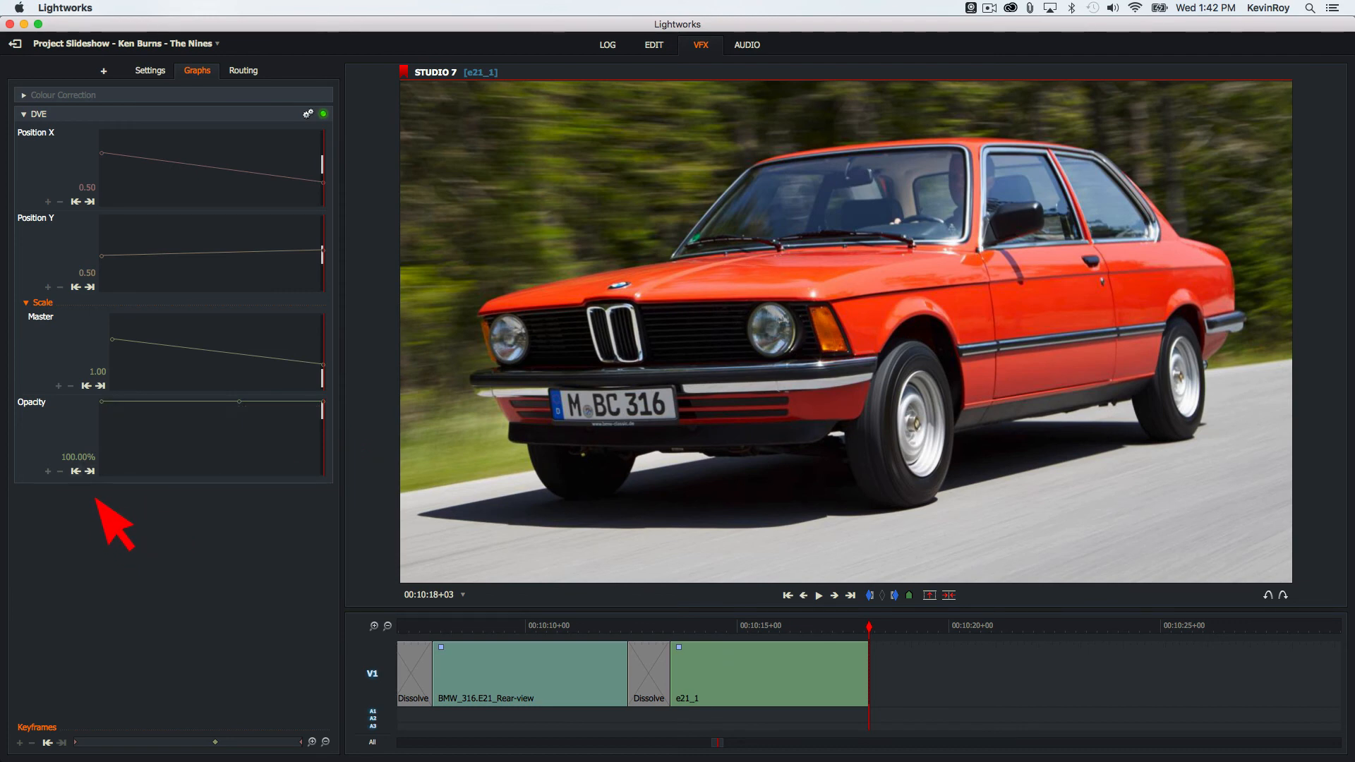
{"action": "left_click", "coordinate": [75, 471]}
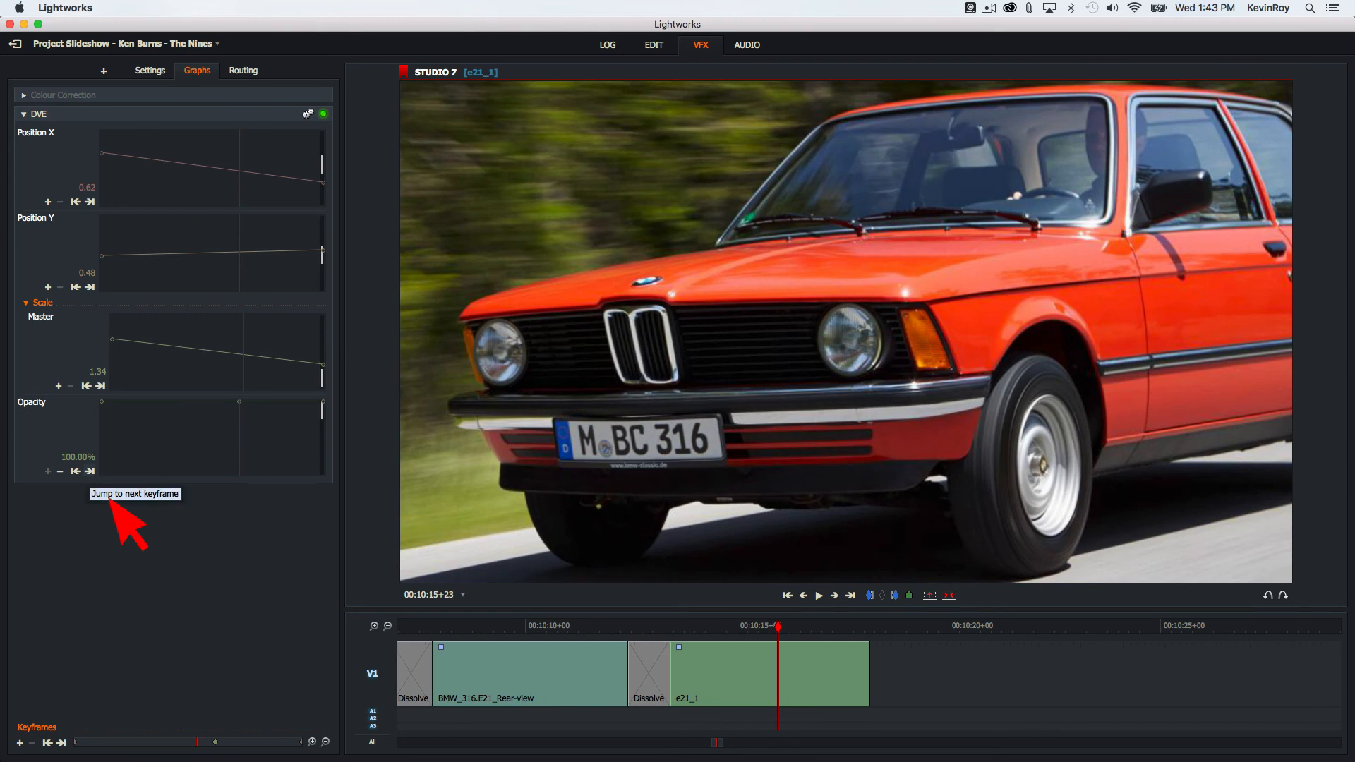
{"action": "left_click", "coordinate": [89, 471]}
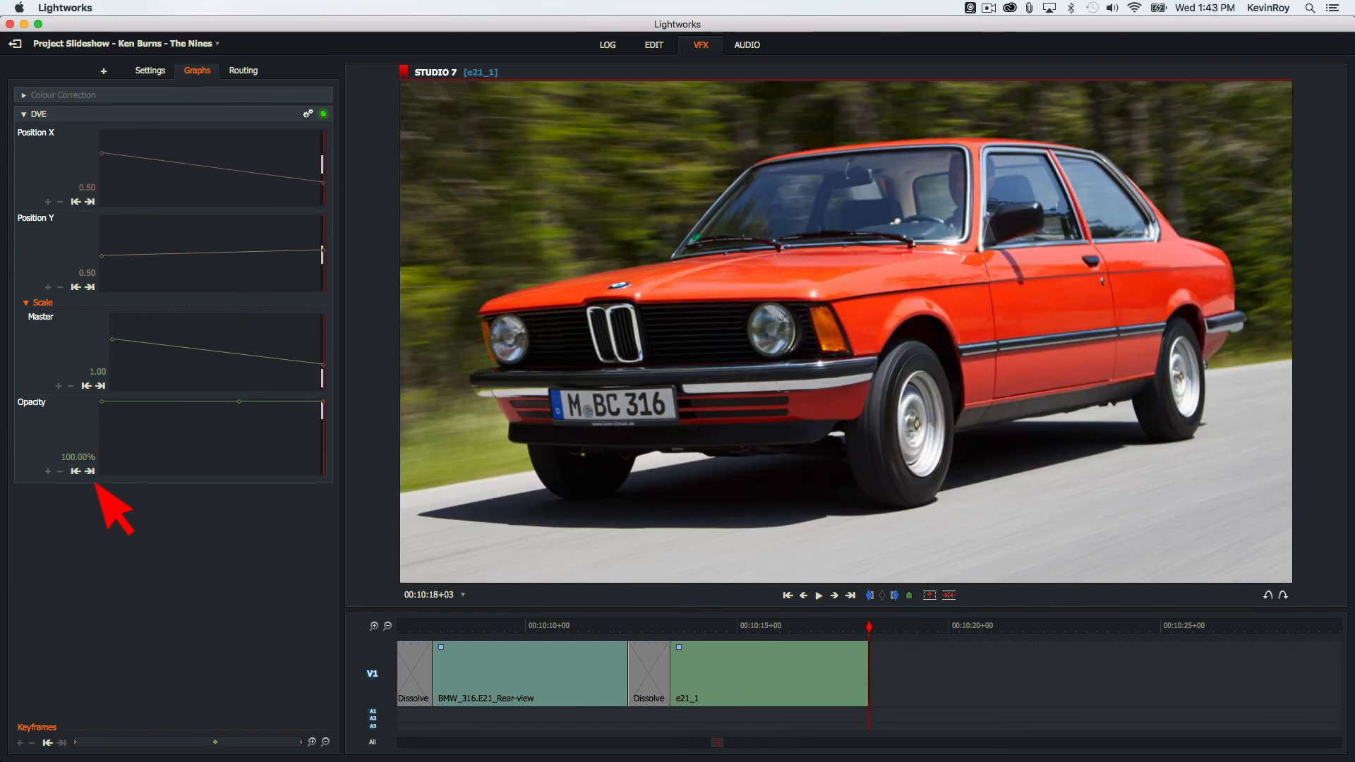
{"action": "type", "text": "0"}
{"action": "key", "text": "Return"}
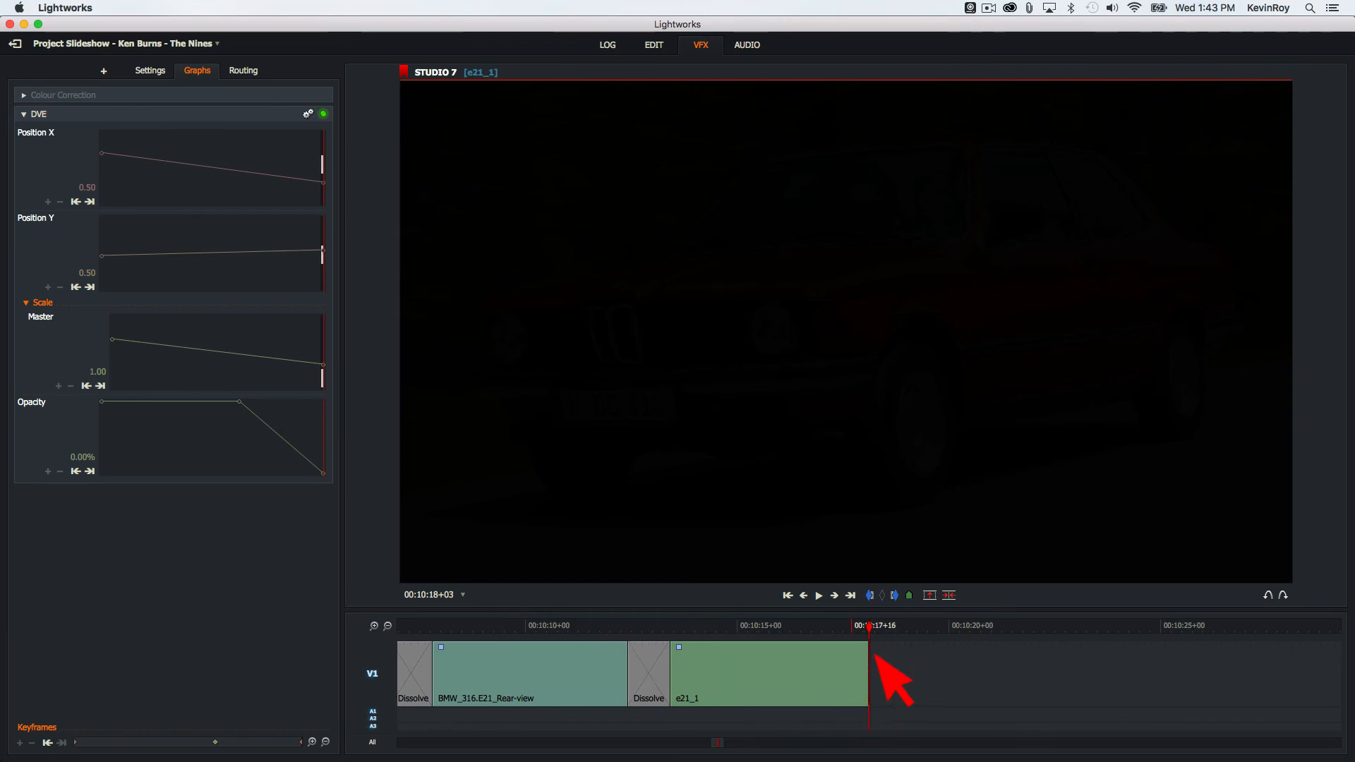
Step: Play from clip BMW_316.E21_Rear-view through the end of e21_1 to review the opacity fade-out
{"action": "left_click_drag", "start_coordinate": [888, 652], "coordinate": [595, 646]}
{"action": "key", "text": "space"}
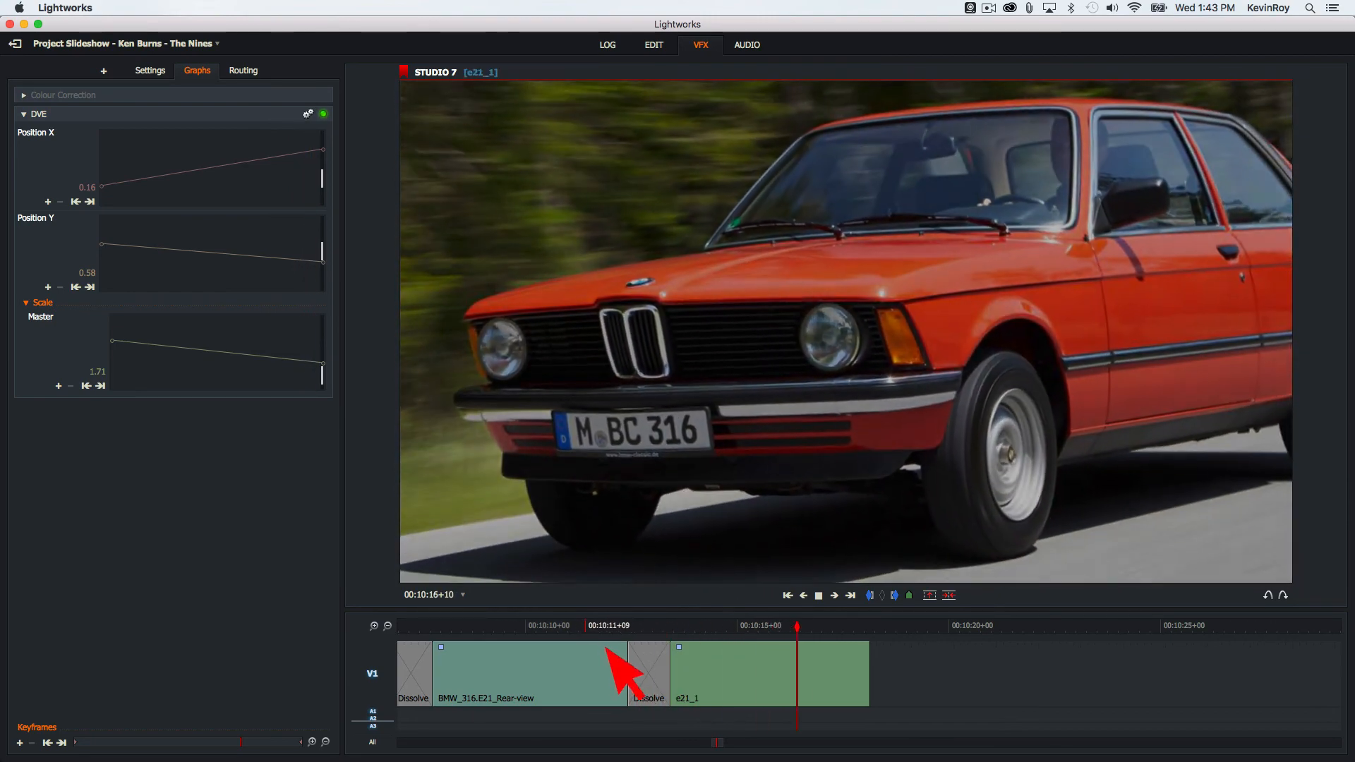
{"action": "key", "text": "space"}
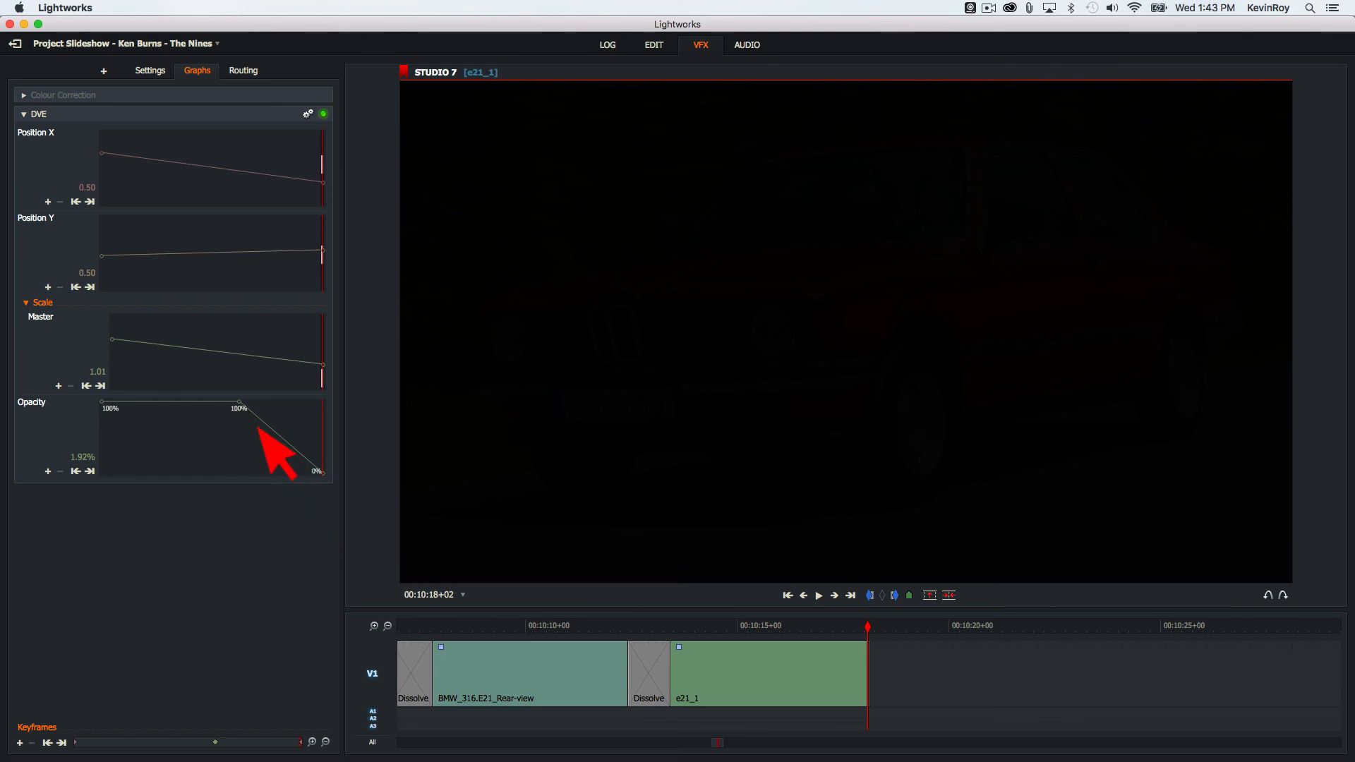
Step: Move e21_1's middle opacity keyframe close to the clip's end for a shorter fade-out, and play the result
{"action": "left_click_drag", "start_coordinate": [257, 428], "coordinate": [325, 421]}
{"action": "left_click", "coordinate": [789, 651]}
{"action": "key", "text": "space"}
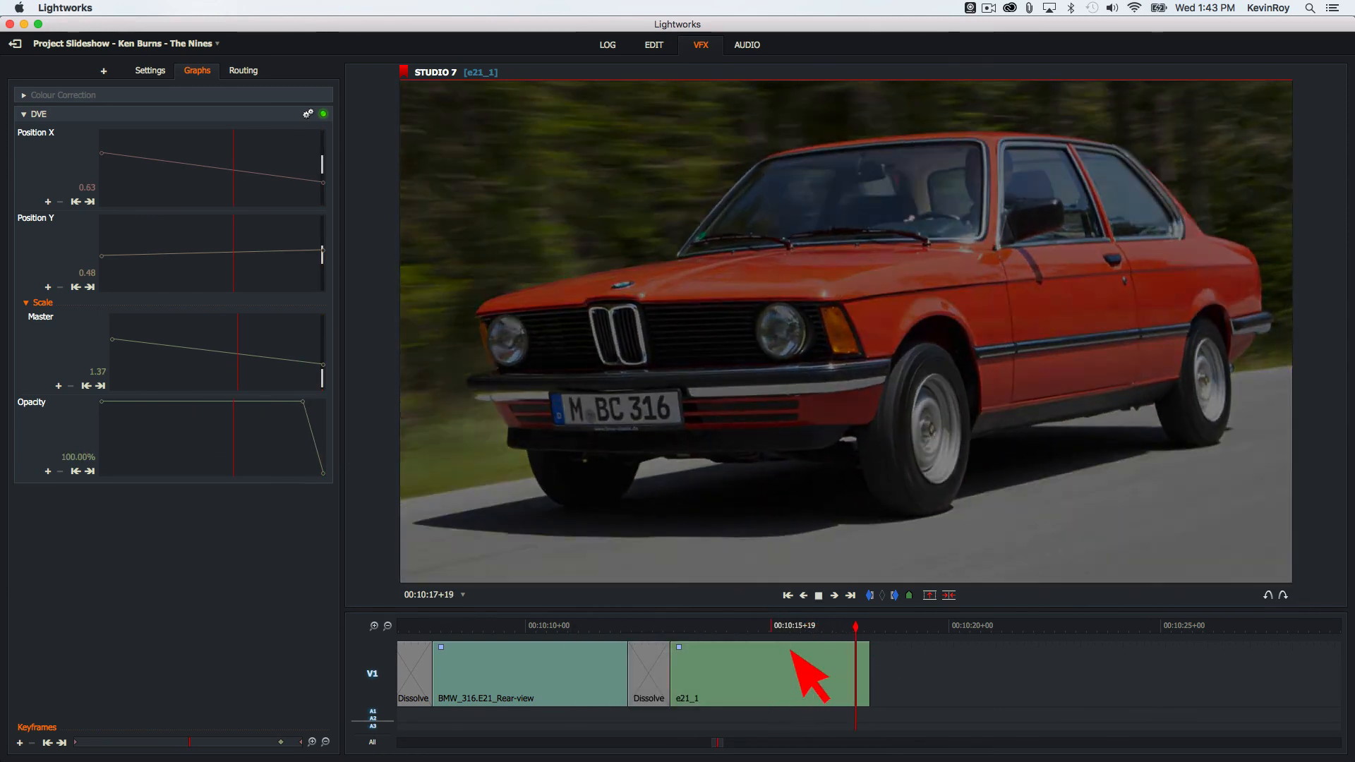
{"action": "key", "text": "space"}
{"action": "left_click_drag", "start_coordinate": [886, 647], "coordinate": [814, 653]}
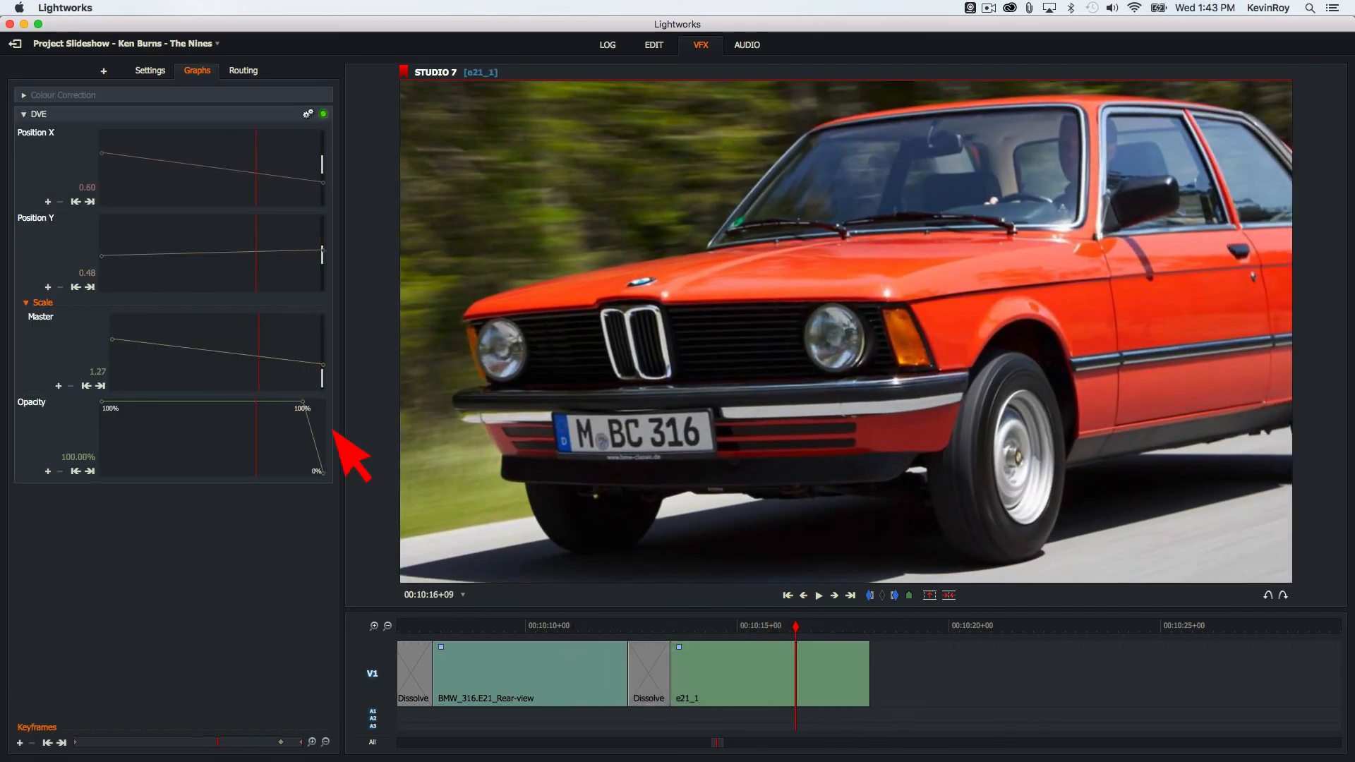
Step: Move e21_1's middle opacity keyframe ahead of the clip's midpoint for a longer fade-out, and play the result
{"action": "left_click_drag", "start_coordinate": [303, 402], "coordinate": [187, 402]}
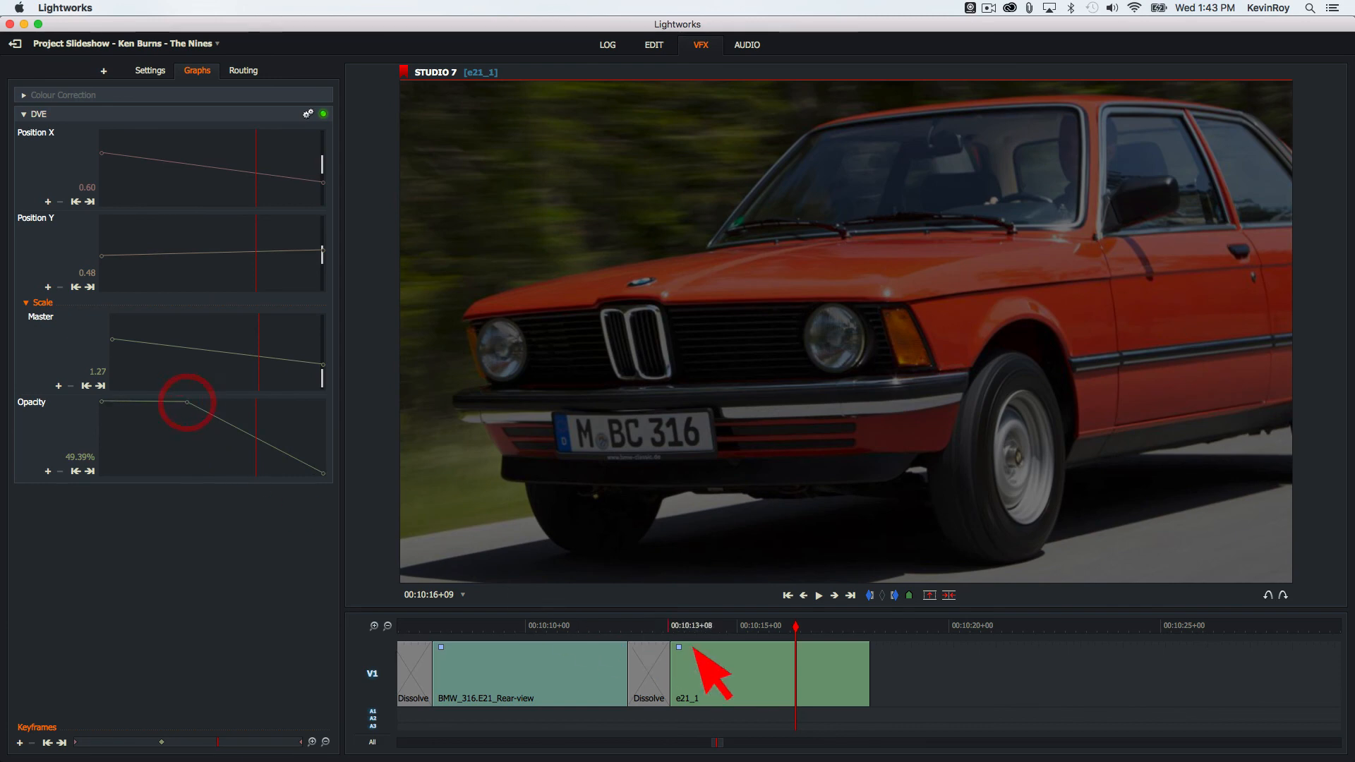
{"action": "left_click", "coordinate": [709, 627]}
{"action": "key", "text": "space"}
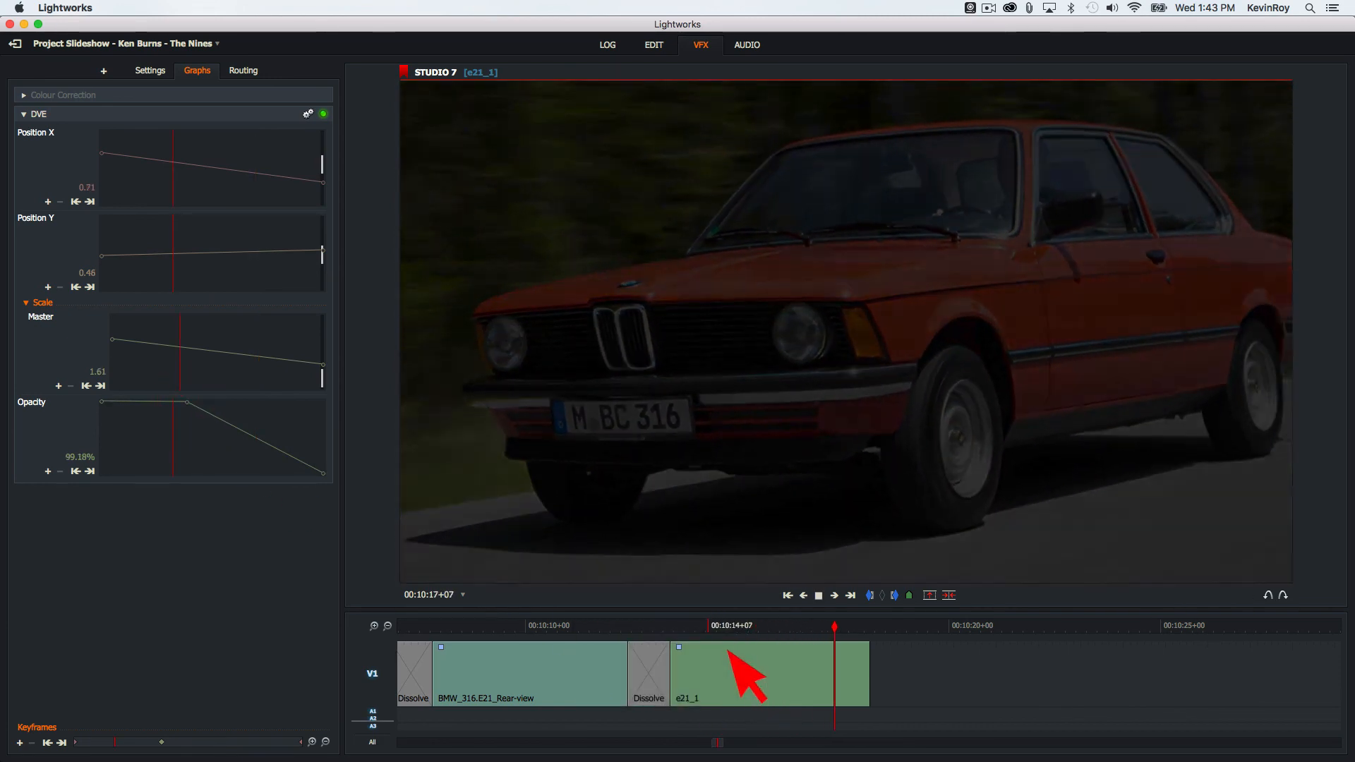
{"action": "key", "text": "space"}
{"action": "left_click_drag", "start_coordinate": [871, 626], "coordinate": [776, 624]}
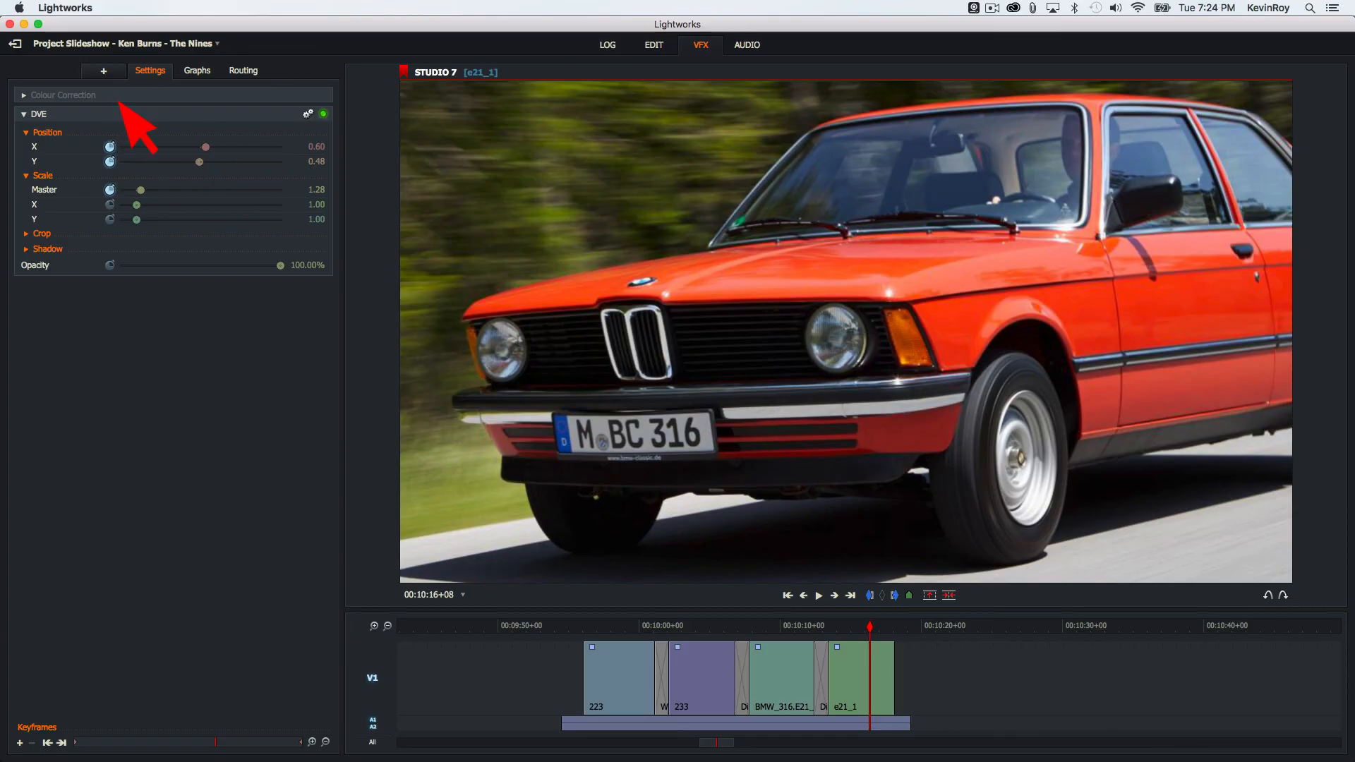
Step: Show the Text category of effects available to add to clip e21_1
{"action": "left_click", "coordinate": [104, 70]}
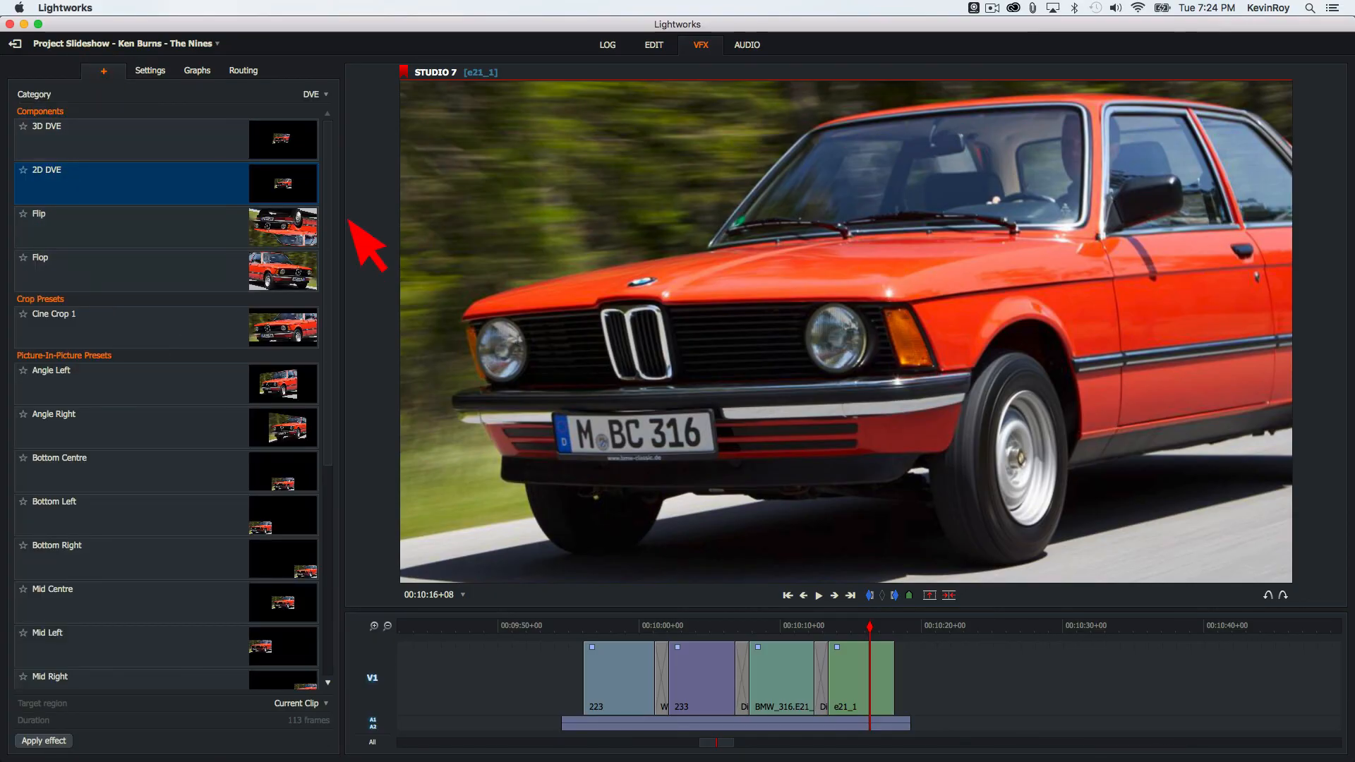
{"action": "left_click", "coordinate": [326, 94]}
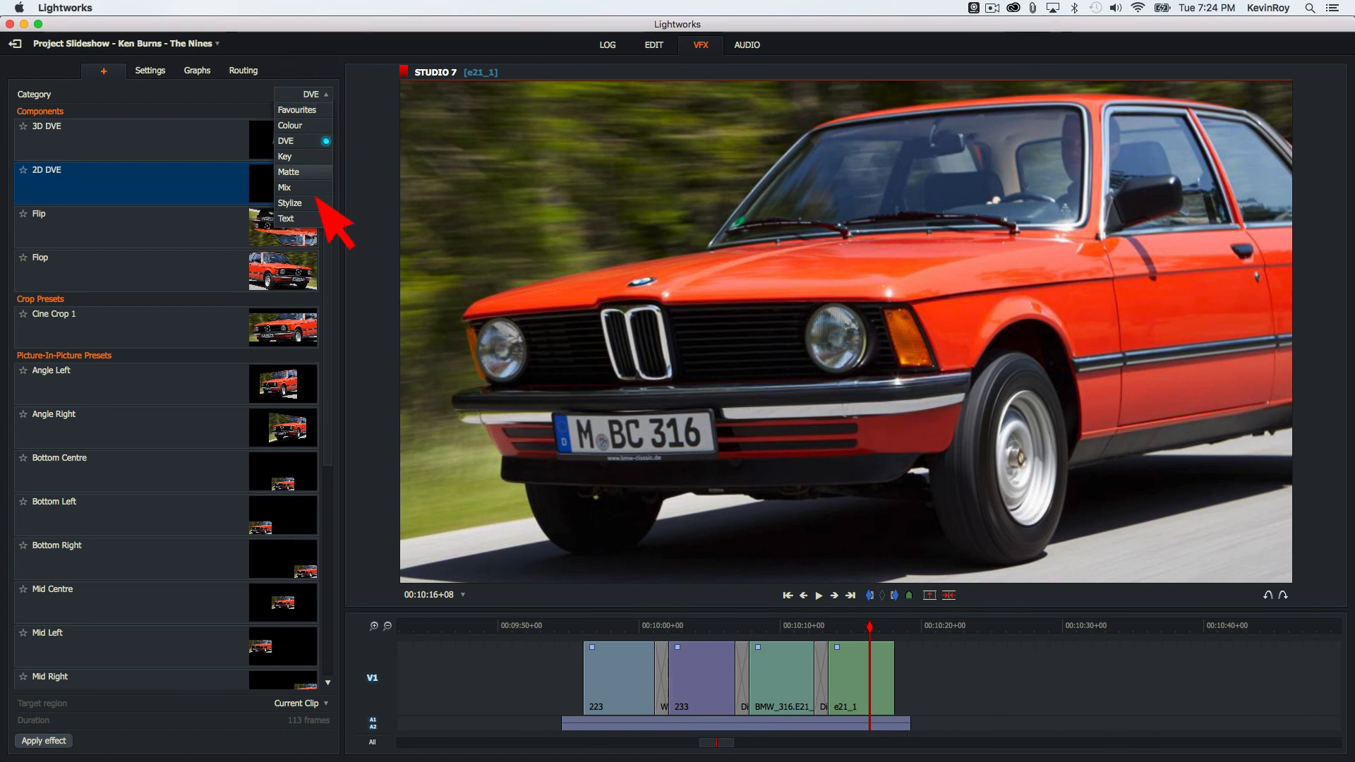
{"action": "left_click", "coordinate": [293, 46]}
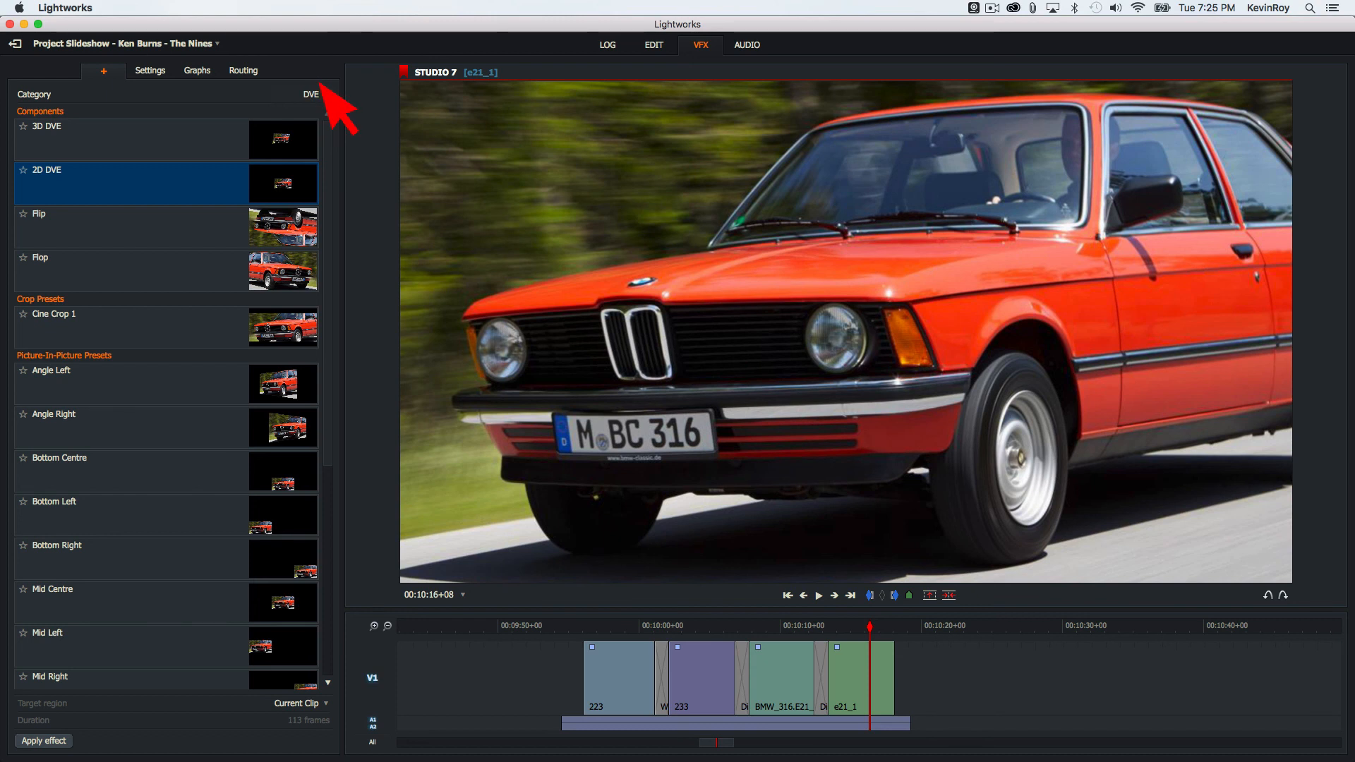
{"action": "left_click", "coordinate": [321, 97]}
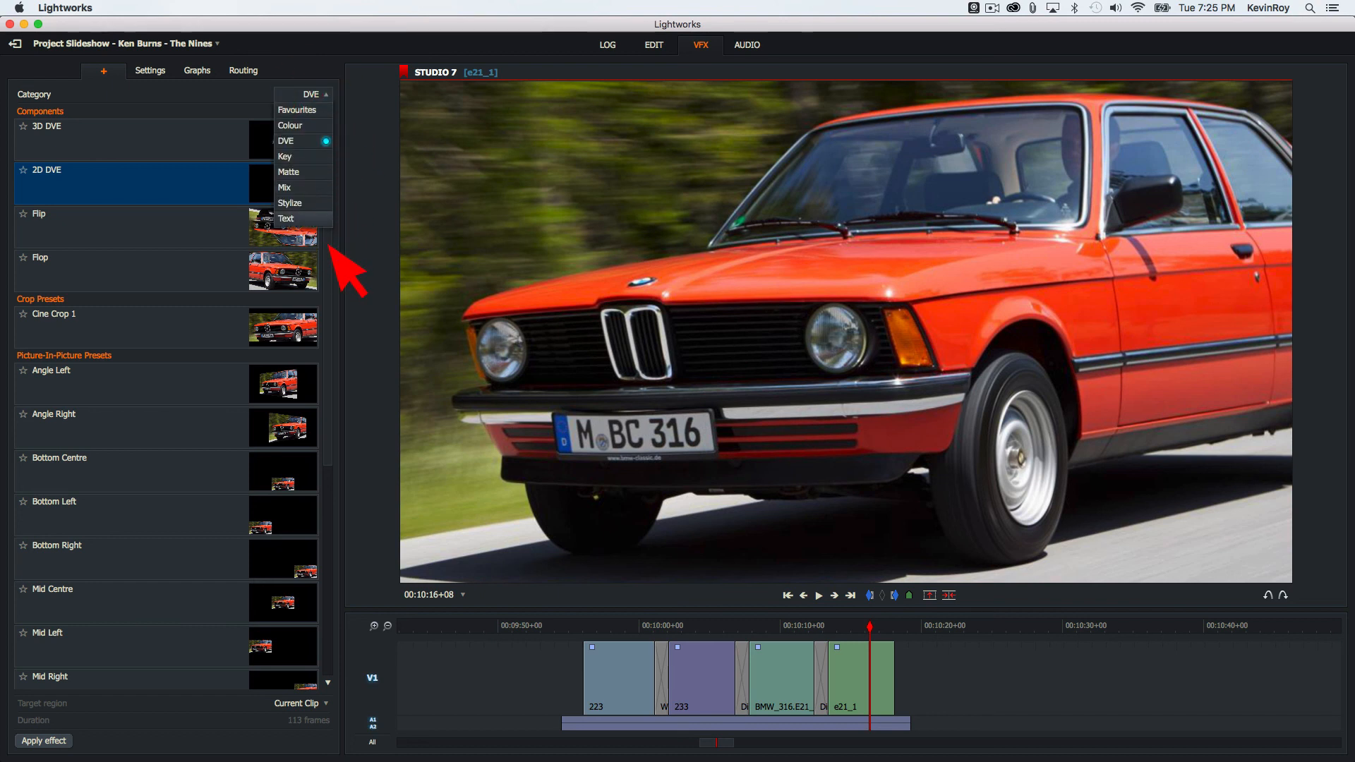
{"action": "left_click", "coordinate": [310, 218]}
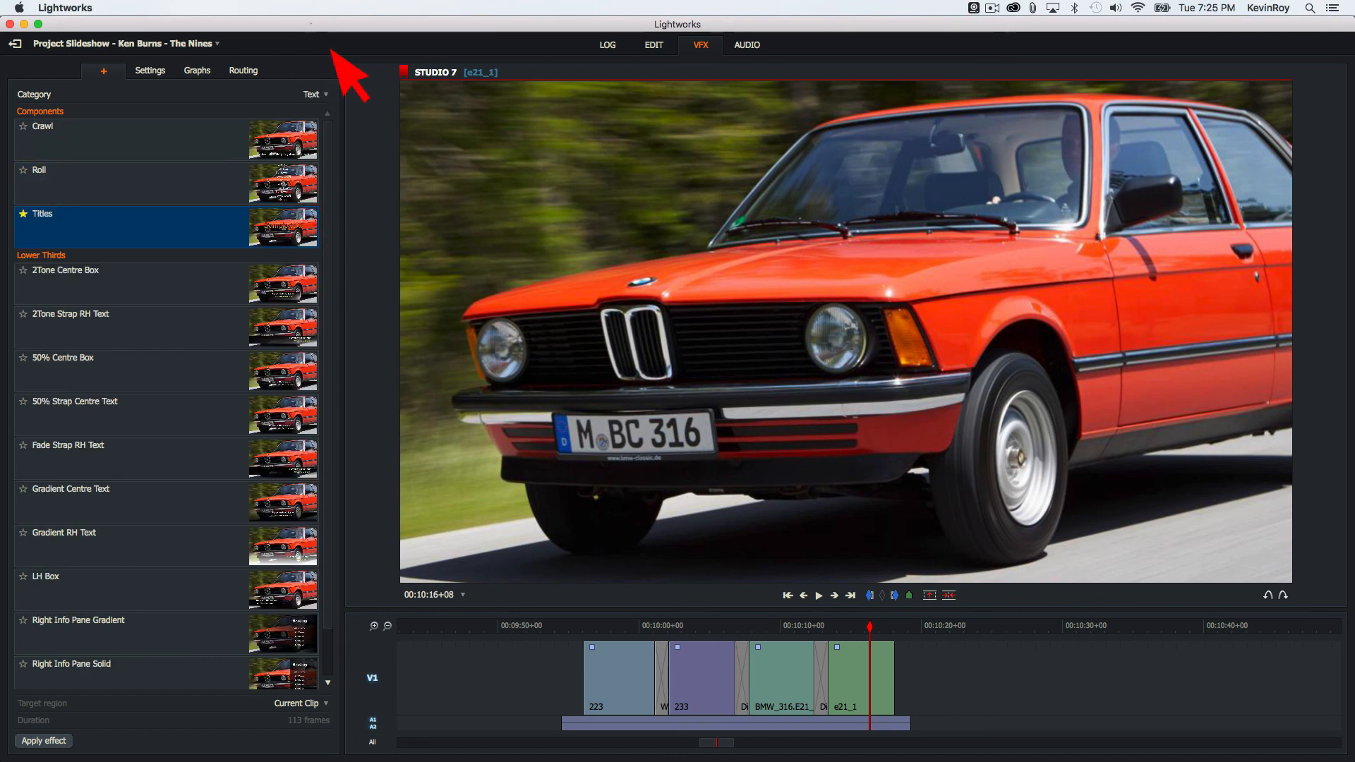